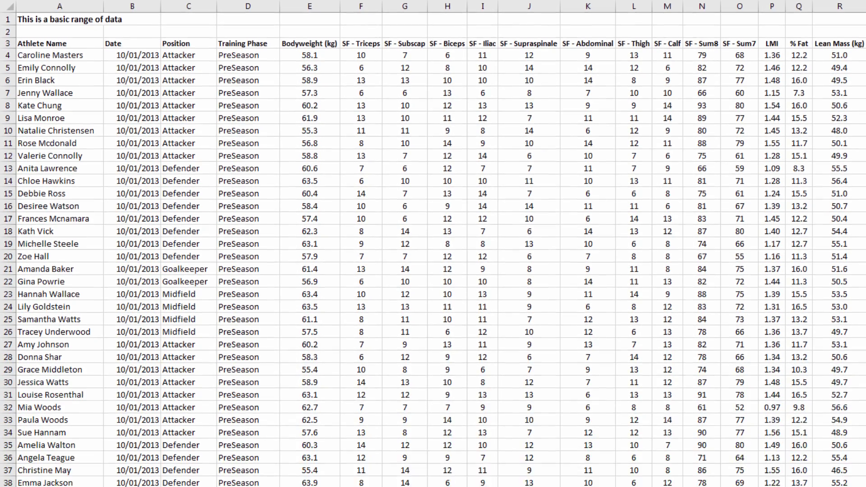
Step: Rename Sheet2 to 'Report', check cell A3 there, and return to the Range sheet
click(122, 439)
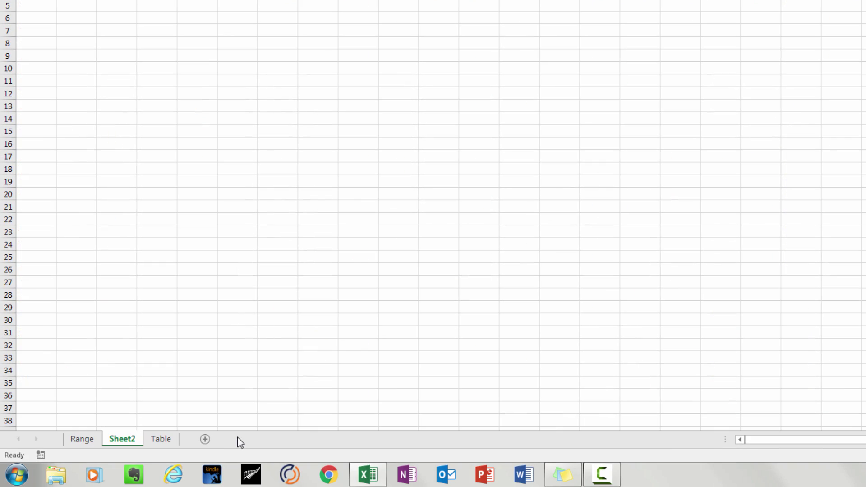
double_click(121, 442)
text(Re)
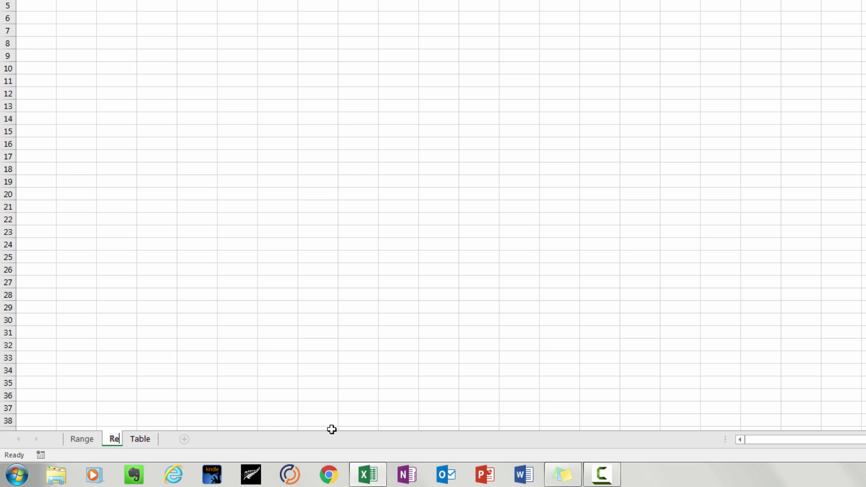
text(port)
key(Return)
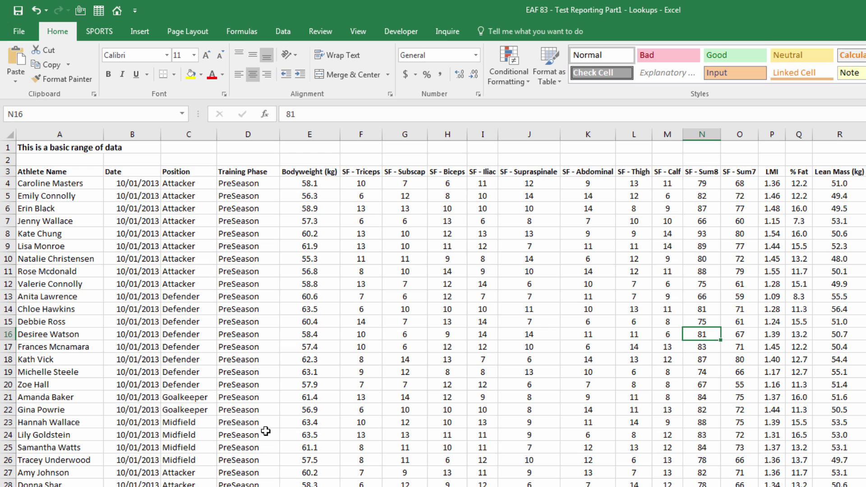
key(ctrl+Page_Down)
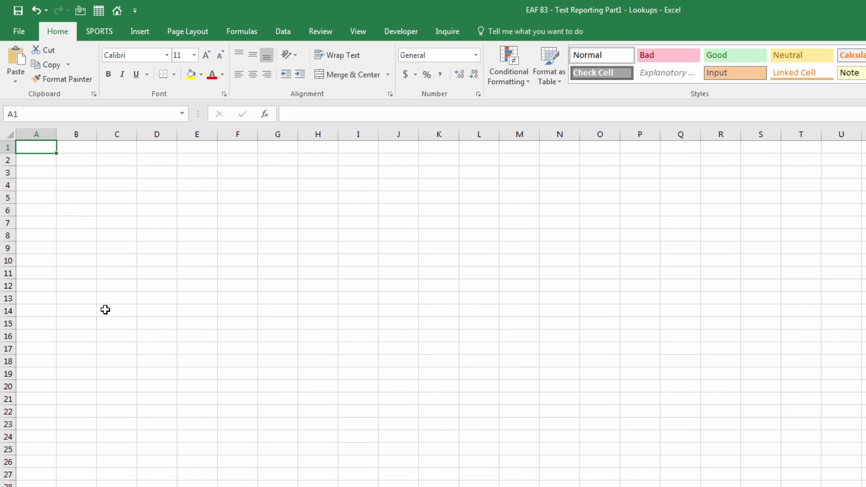
click(48, 174)
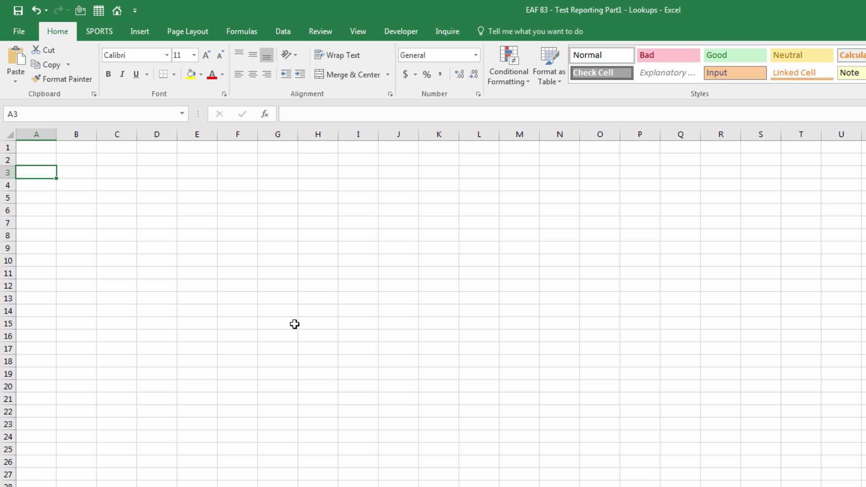
key(ctrl+Page_Up)
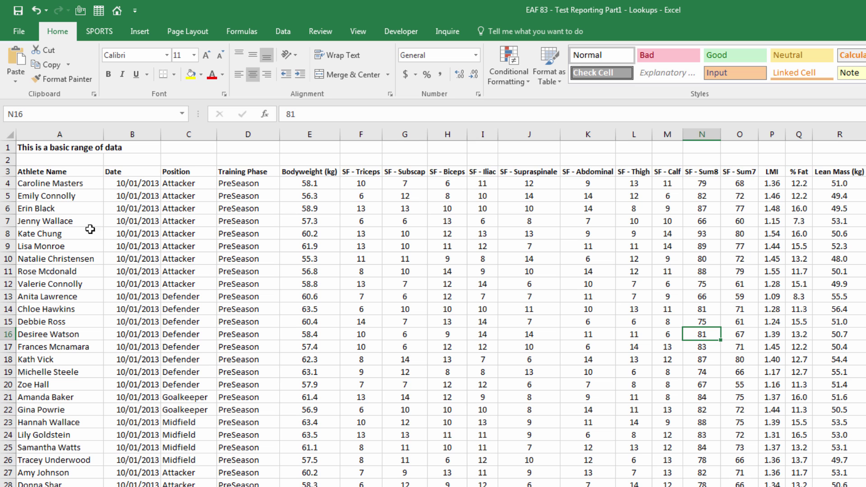
Step: Select the athlete names in A4:A36 and enter listNames in the Name Box
drag(66, 186, 63, 486)
scroll(88, 472, up, 6)
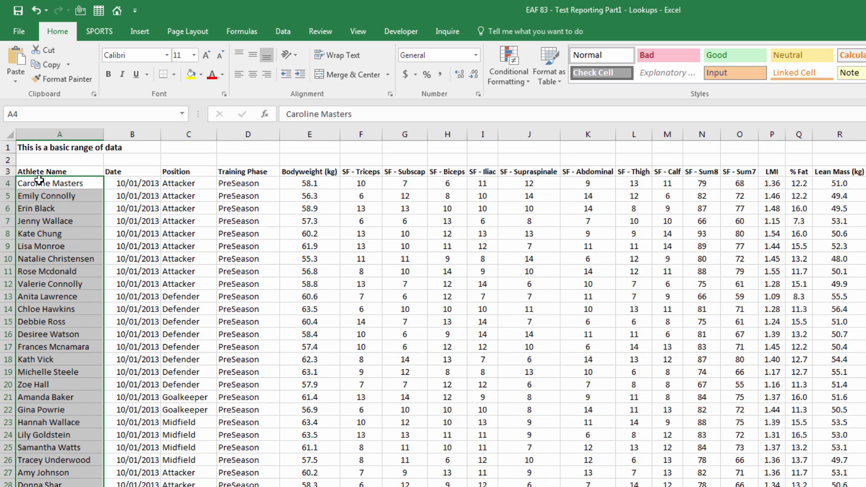
click(30, 114)
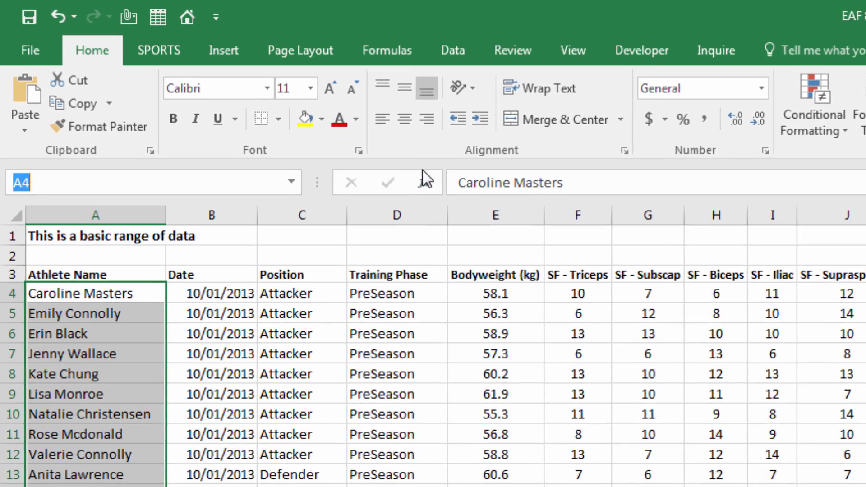
text(list)
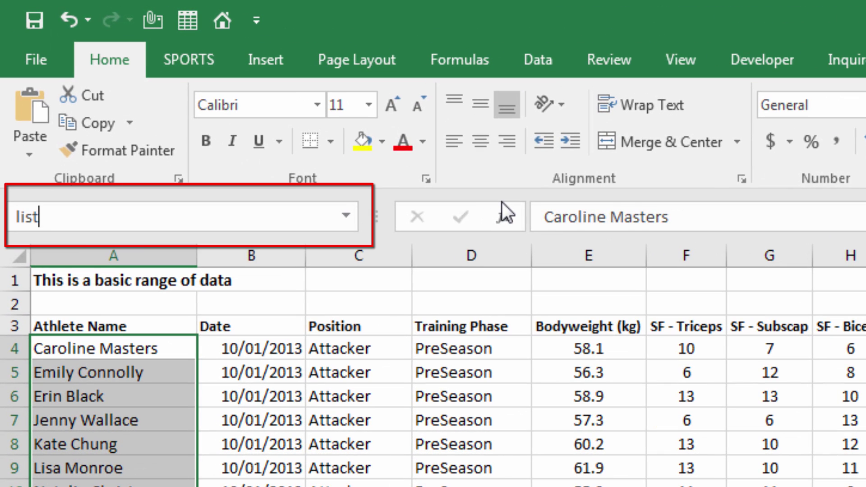
text(Names)
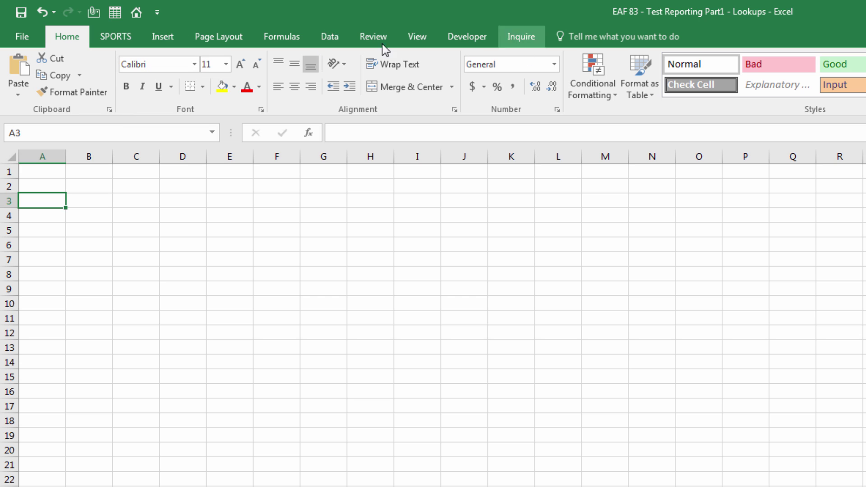
Step: Give Report cell A3 a List validation with source =listNames
click(322, 36)
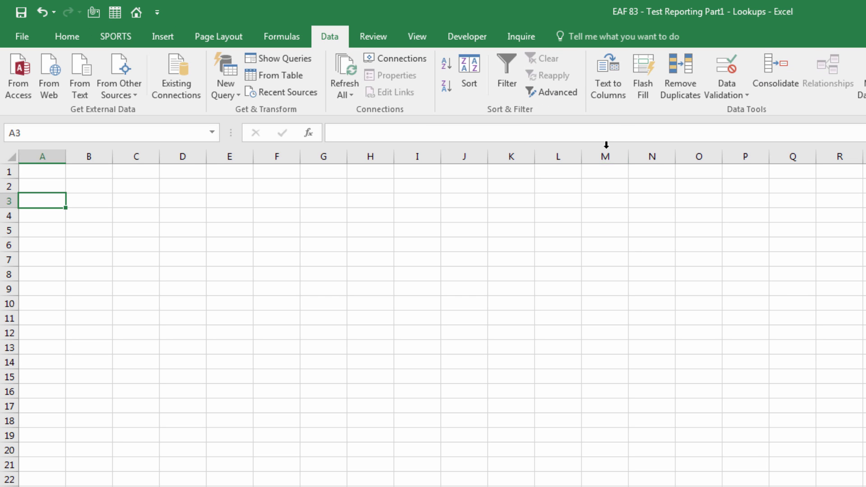
click(726, 95)
click(721, 110)
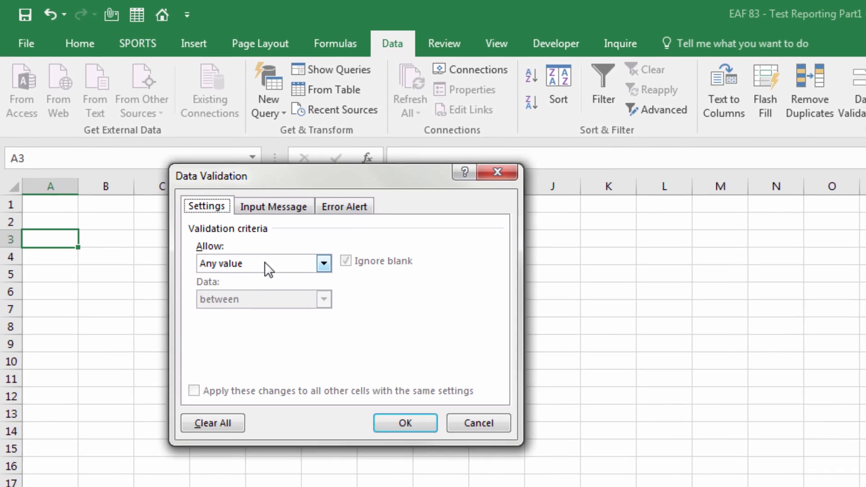
click(275, 257)
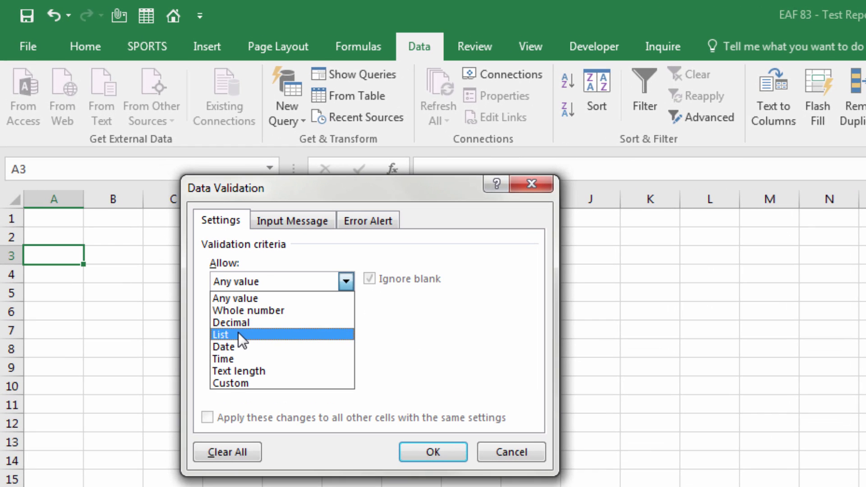
click(238, 335)
click(319, 357)
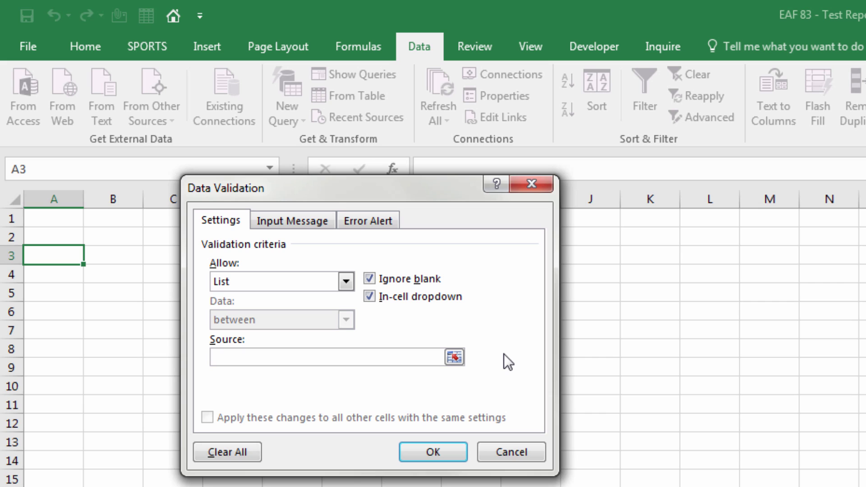
key(F3)
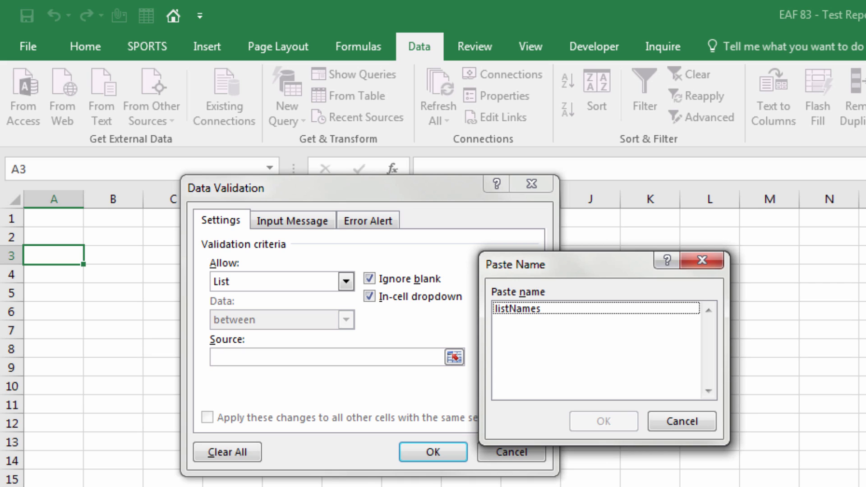
double_click(522, 308)
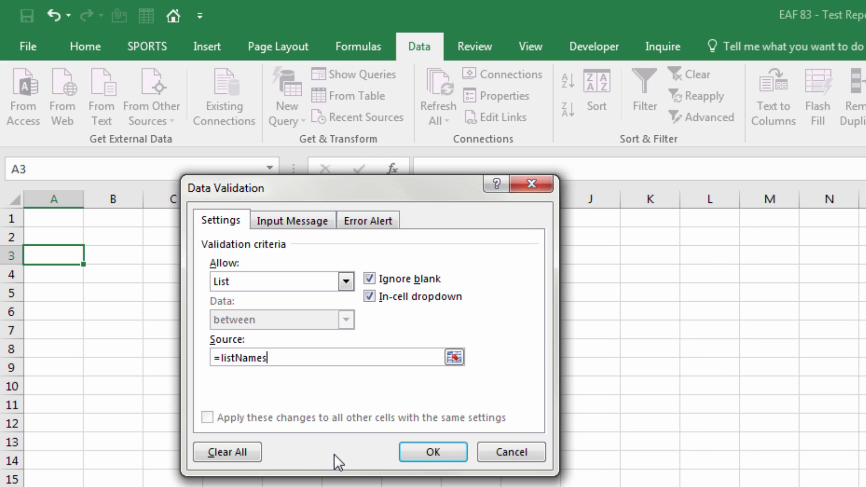
key(BackSpace)
key(BackSpace)
key(BackSpace)
key(BackSpace)
key(BackSpace)
key(BackSpace)
key(BackSpace)
key(BackSpace)
key(BackSpace)
key(BackSpace)
text(=listNames)
click(418, 451)
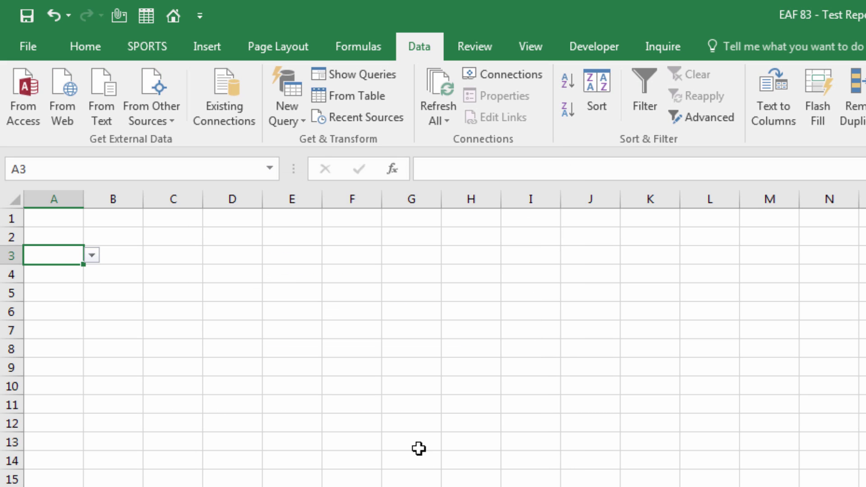
click(91, 257)
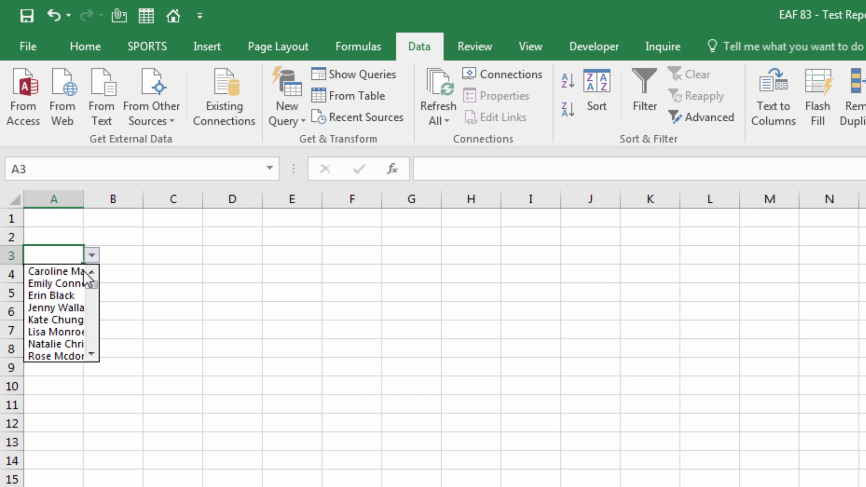
click(67, 308)
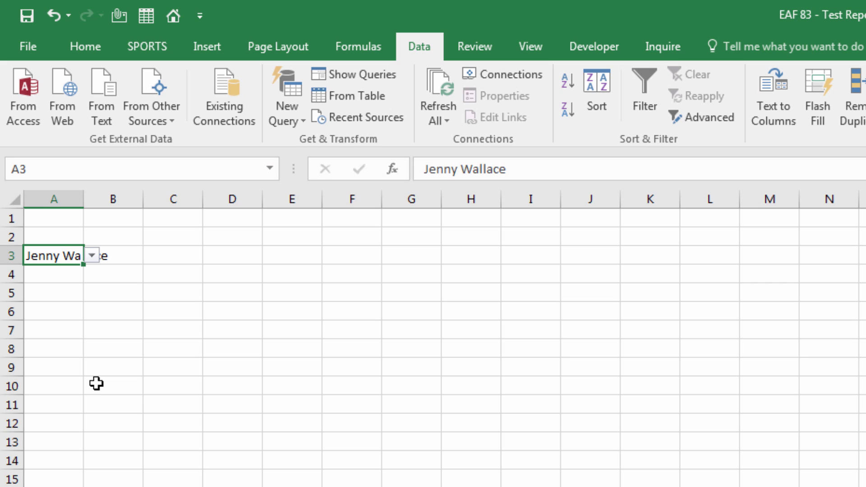
click(56, 398)
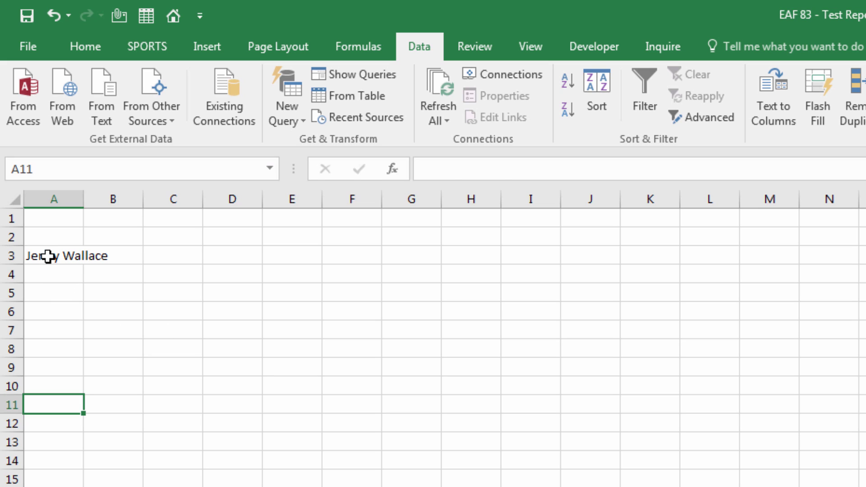
click(48, 256)
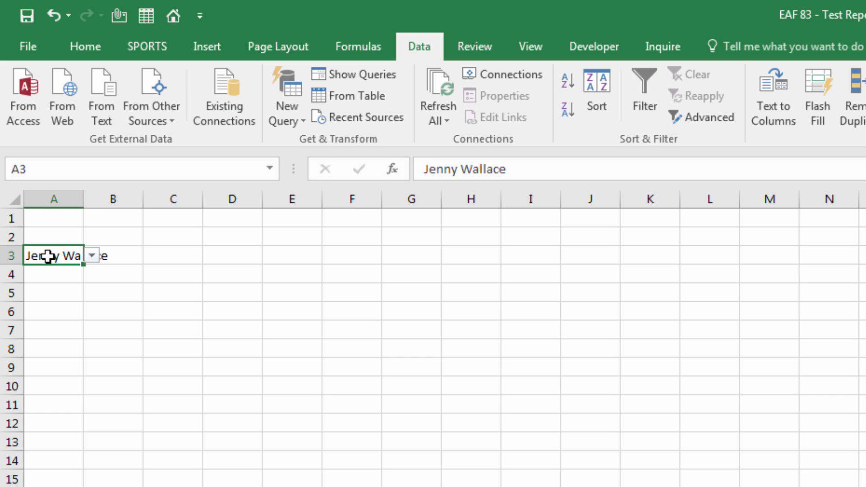
Step: Merge and centre A3:D3, give it an outline border and orange fill
drag(48, 256, 212, 263)
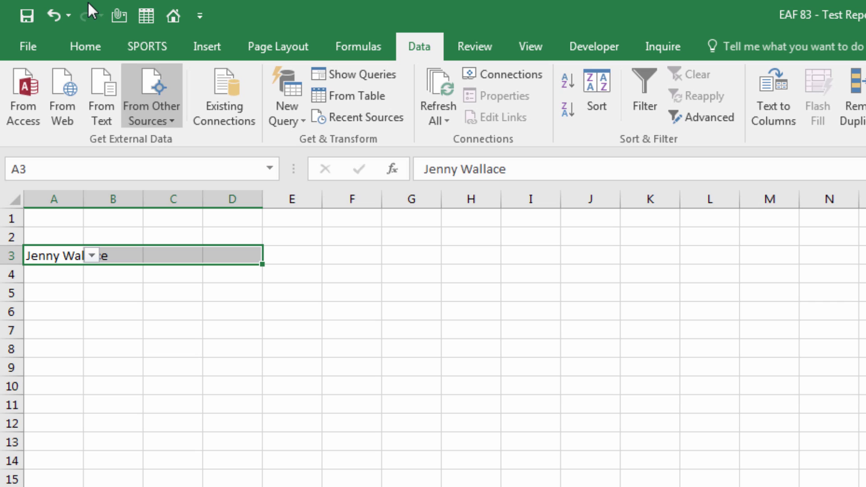
click(88, 46)
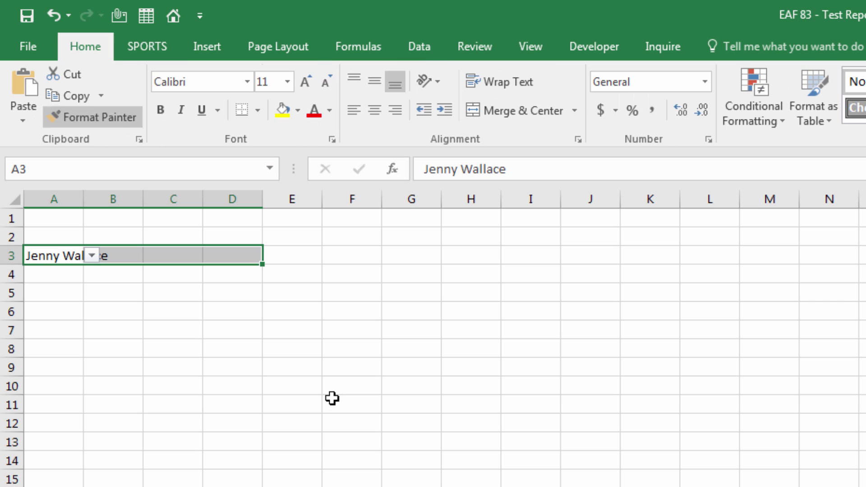
click(513, 113)
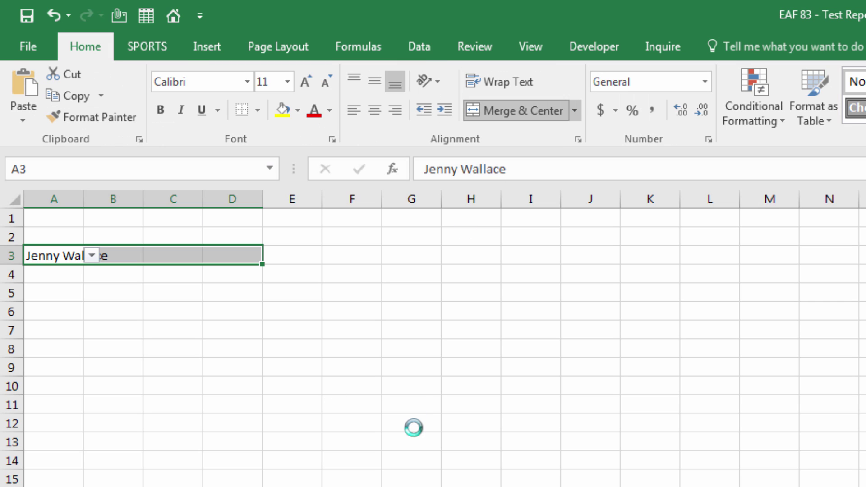
click(293, 260)
click(93, 253)
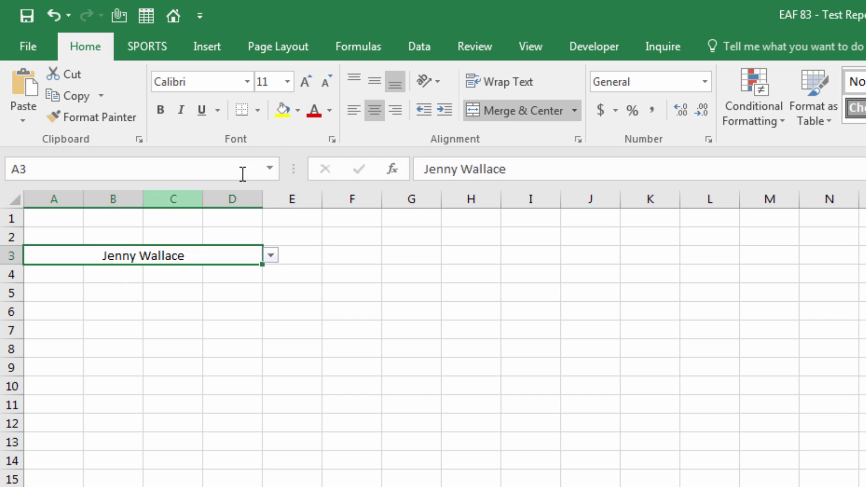
click(258, 111)
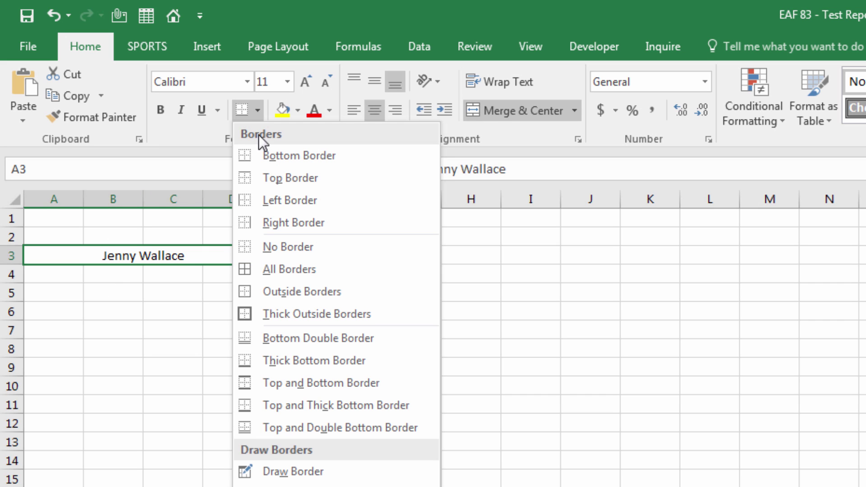
click(252, 291)
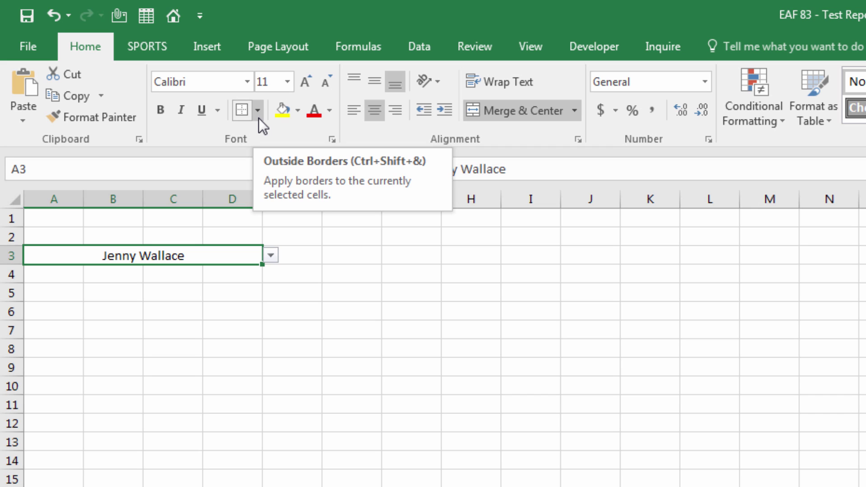
click(297, 111)
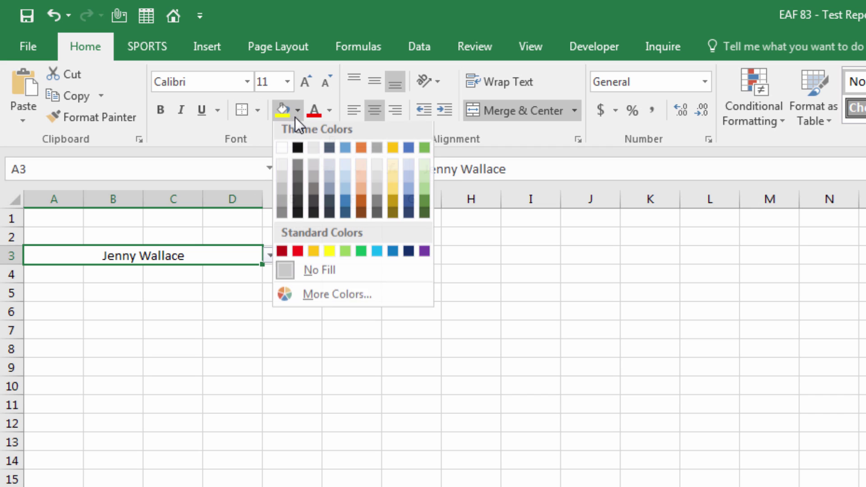
click(314, 256)
Step: Add the '← Select Athlete' label in cell E3
click(303, 258)
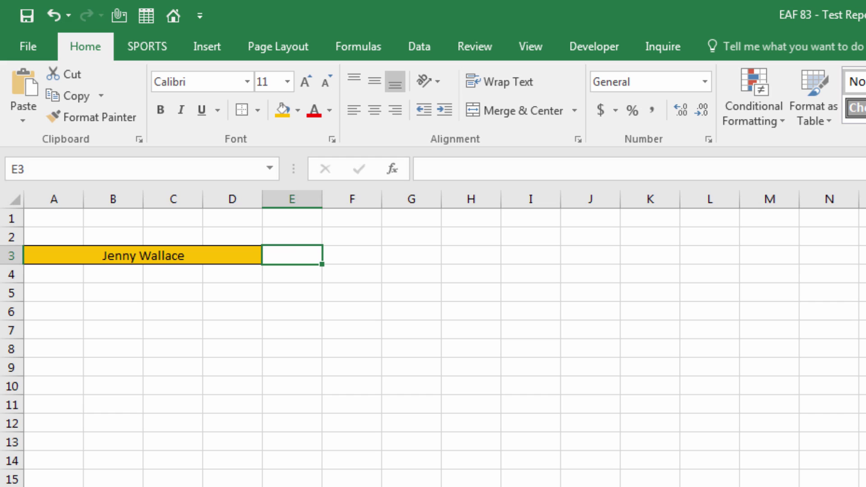
key(ctrl+shift+s)
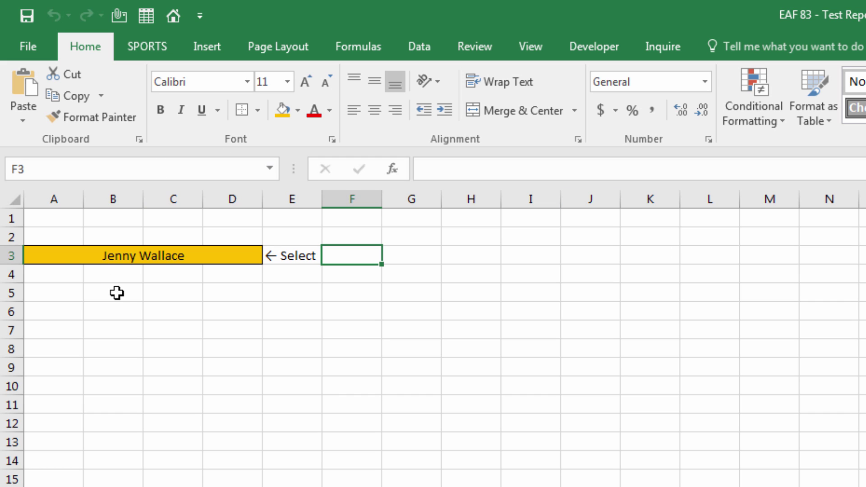
click(60, 272)
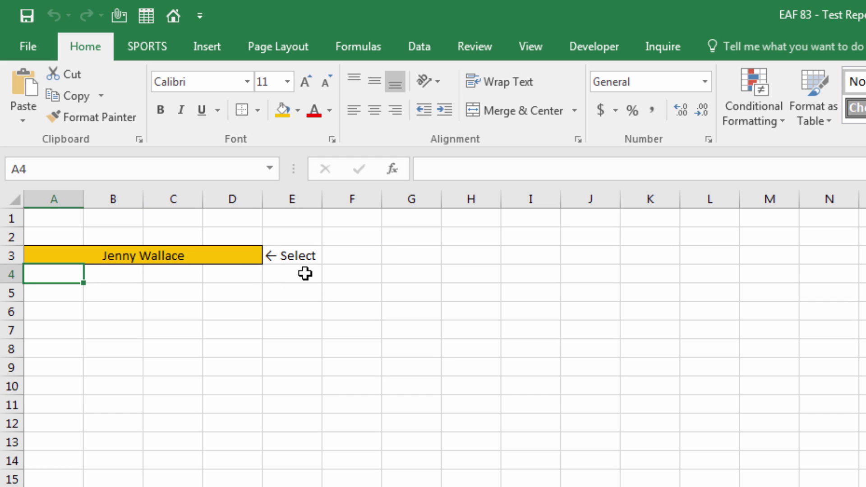
key(Return)
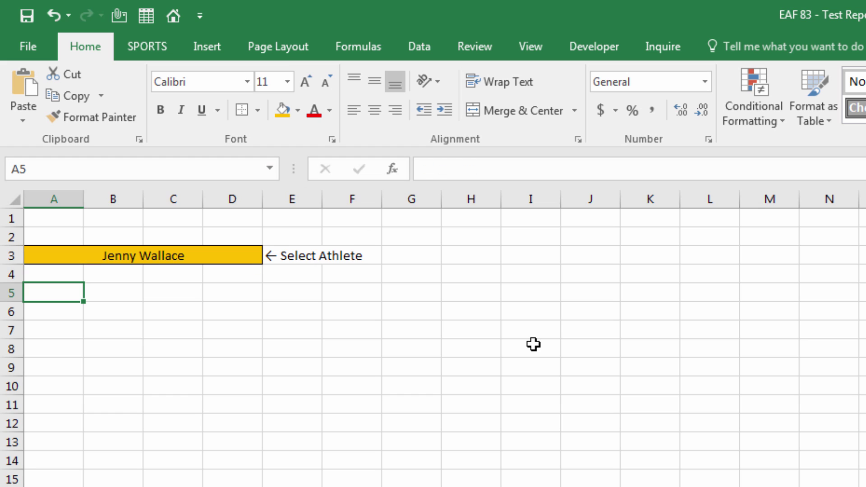
click(174, 258)
click(271, 256)
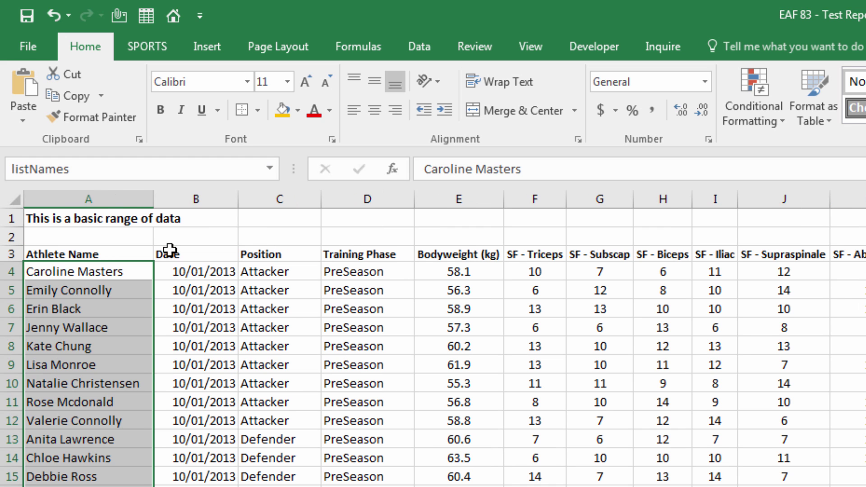
drag(178, 251, 865, 254)
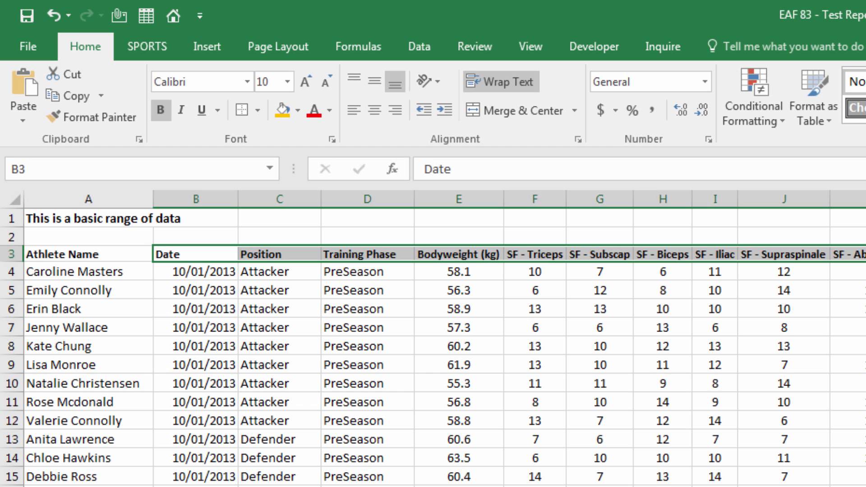
key(ctrl+c)
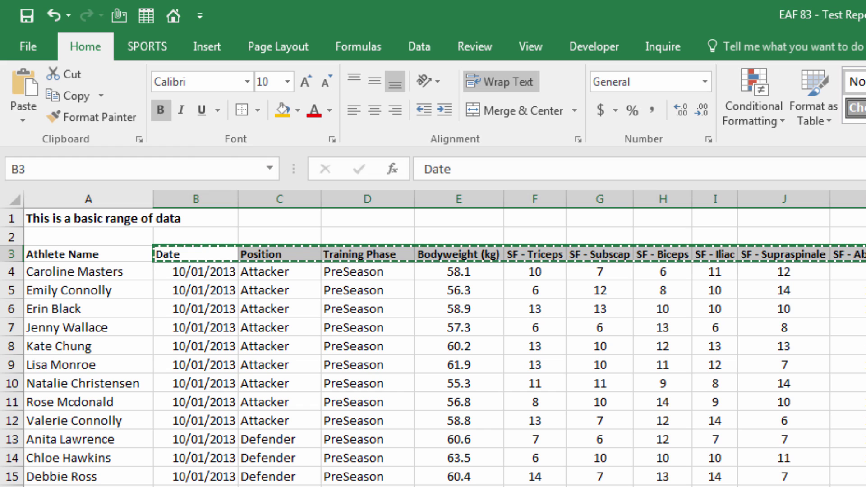
key(ctrl+Page_Down)
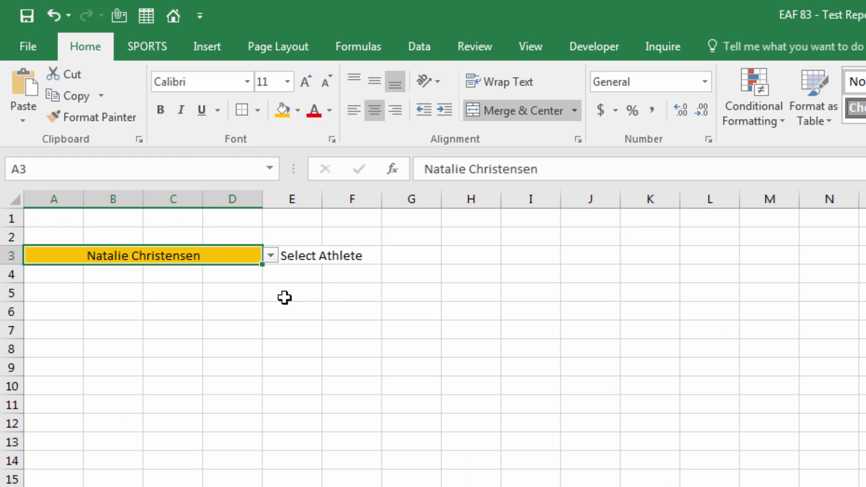
click(73, 293)
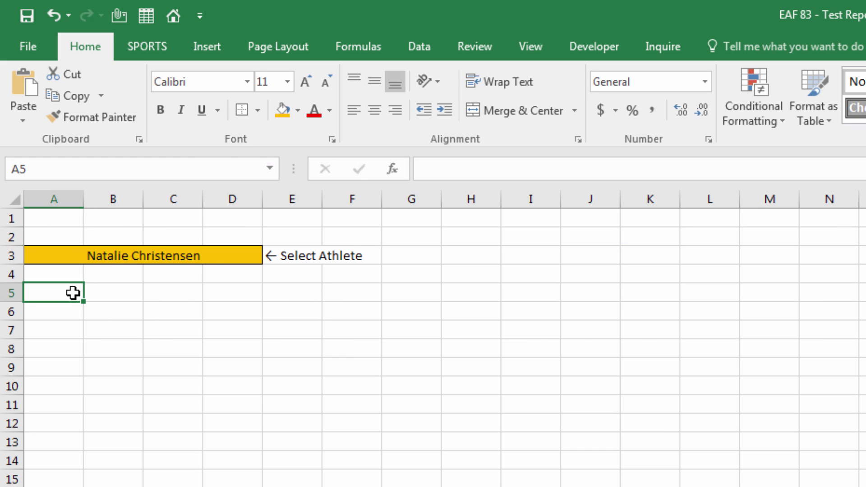
key(shift+space)
key(ctrl+v)
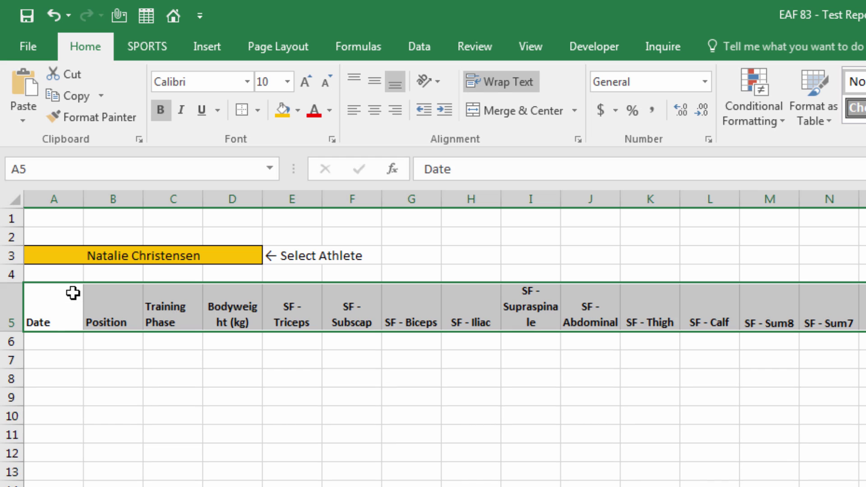
click(176, 473)
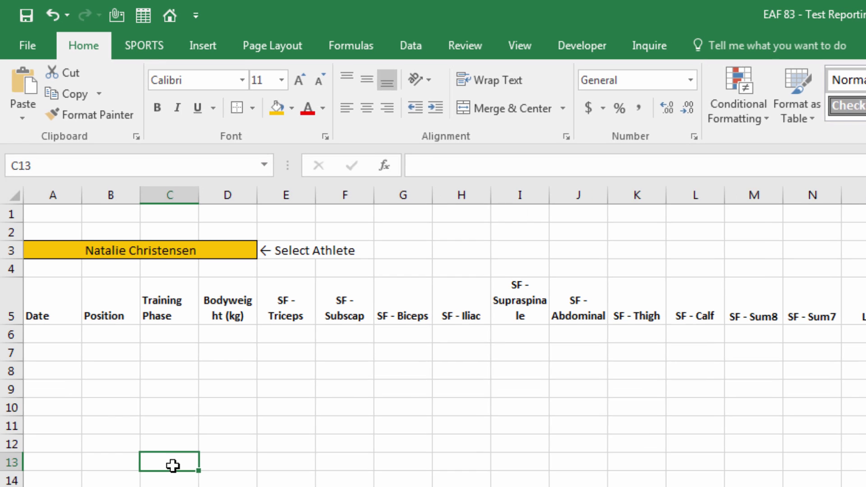
Step: Move the headings SF - Triceps through SF - Sum7 from E5:N5 down to A8:J8
click(233, 485)
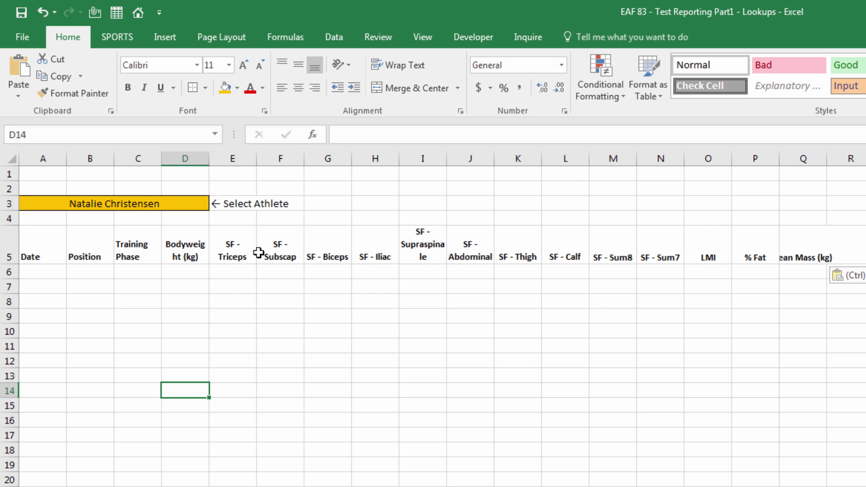
drag(239, 252, 672, 254)
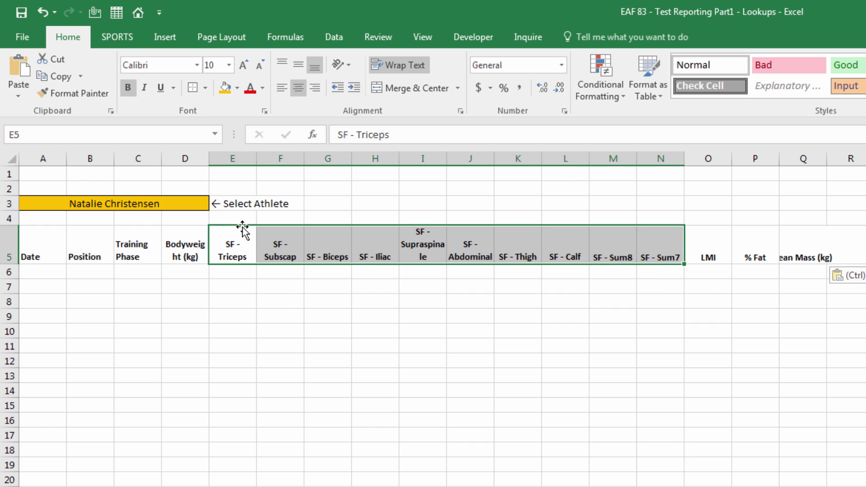
drag(247, 226, 57, 305)
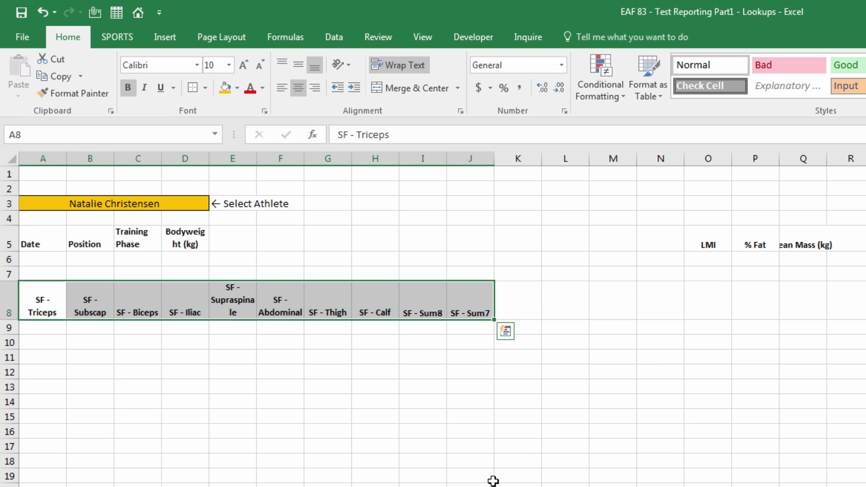
Step: Move LMI, % Fat and Lean Mass (kg) into E5:G5 and widen columns A–J equally
drag(708, 245, 805, 246)
drag(686, 237, 333, 251)
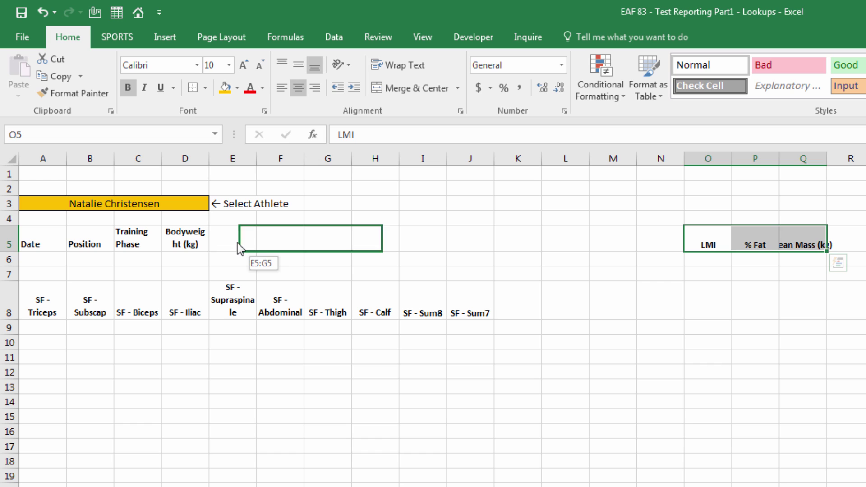
drag(237, 243, 238, 244)
click(297, 486)
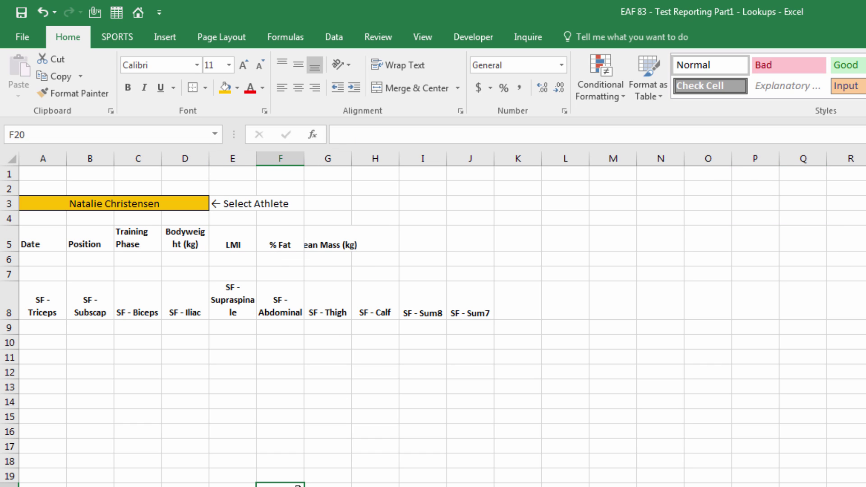
drag(54, 160, 459, 176)
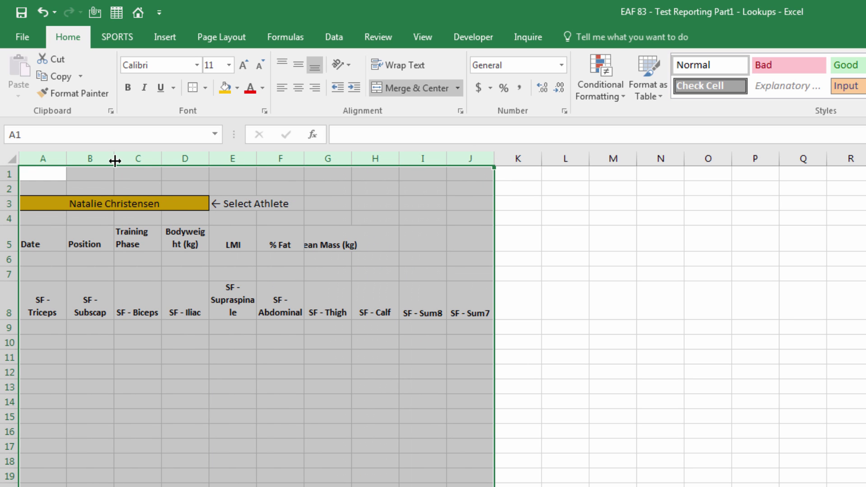
drag(66, 159, 113, 158)
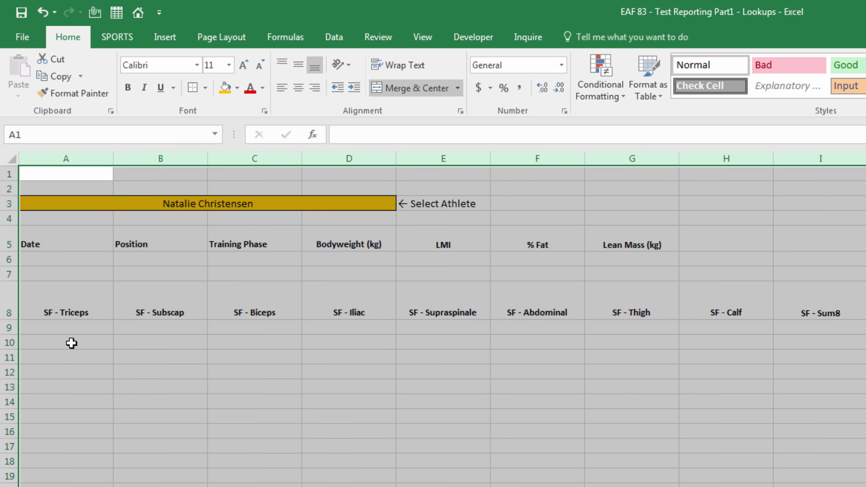
Step: Apply All Borders to the skinfold block A8:J9 and then the summary block A5:G6
click(71, 343)
drag(74, 310, 864, 327)
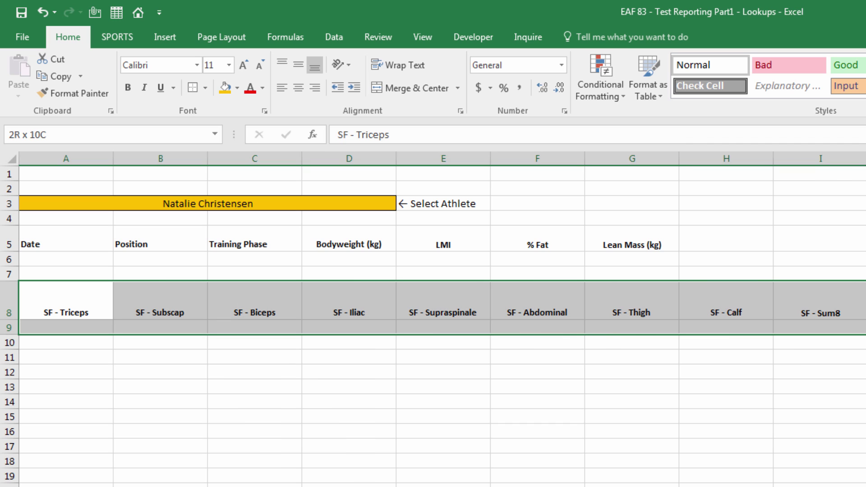
click(205, 88)
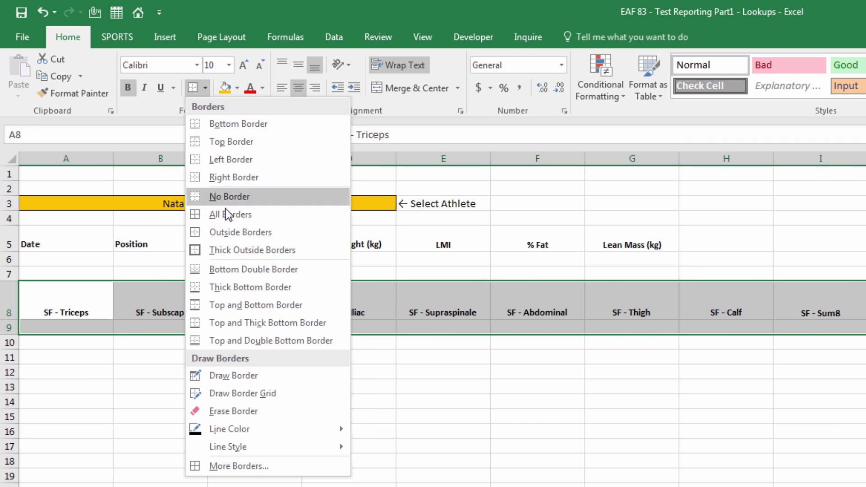
click(228, 214)
drag(72, 245, 662, 259)
click(193, 88)
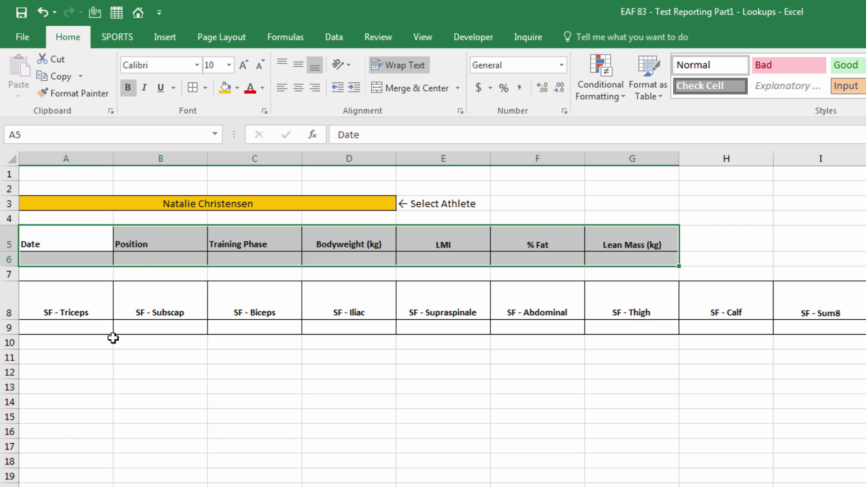
drag(80, 387, 82, 397)
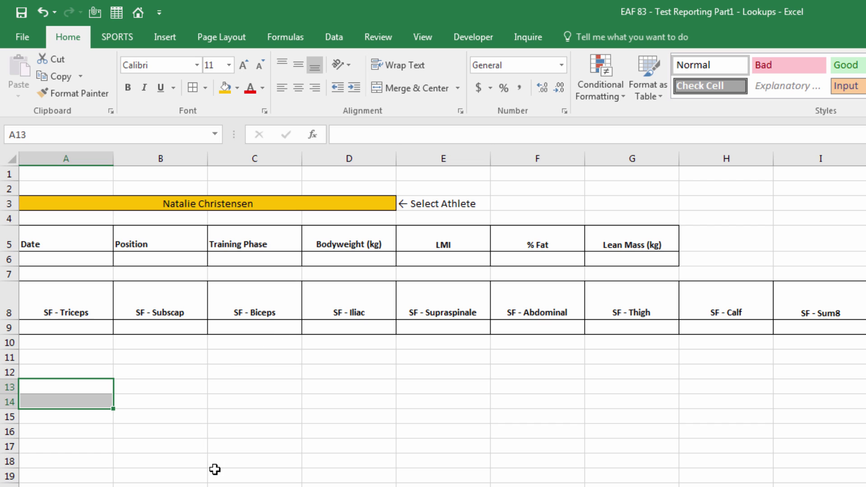
Step: Select the whole athlete data region on the Range sheet and name it tableSFData
key(ctrl+Page_Down)
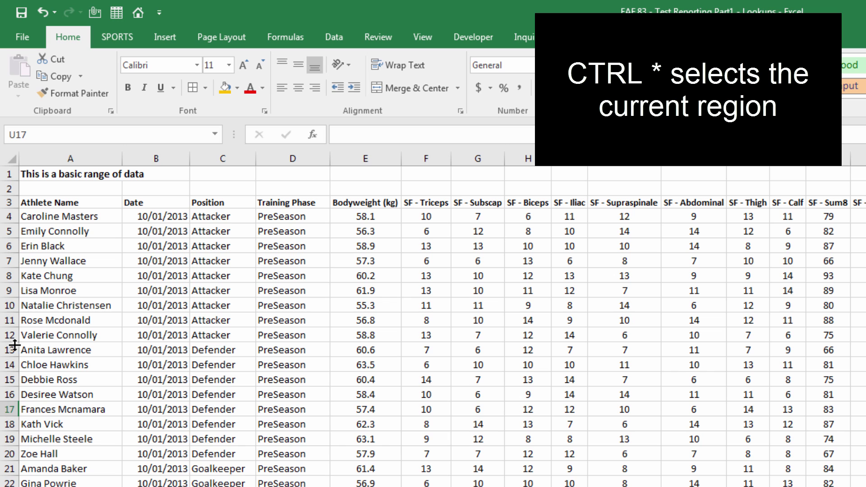
click(51, 335)
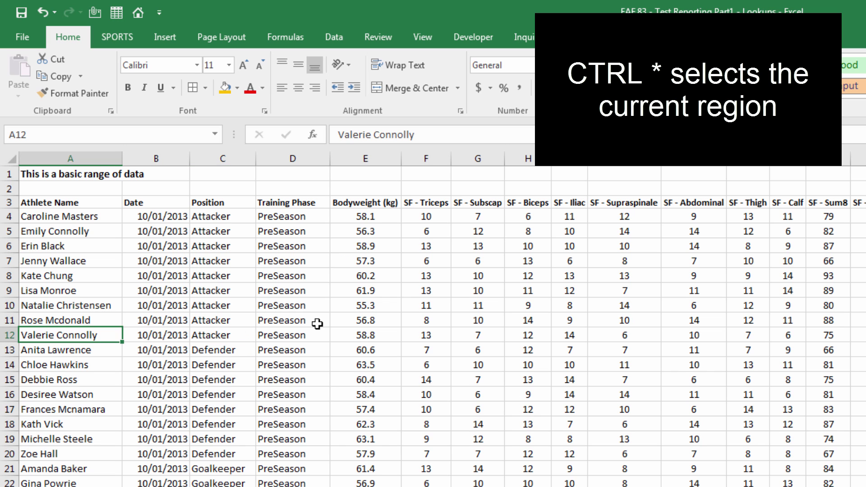
key(ctrl+shift+8)
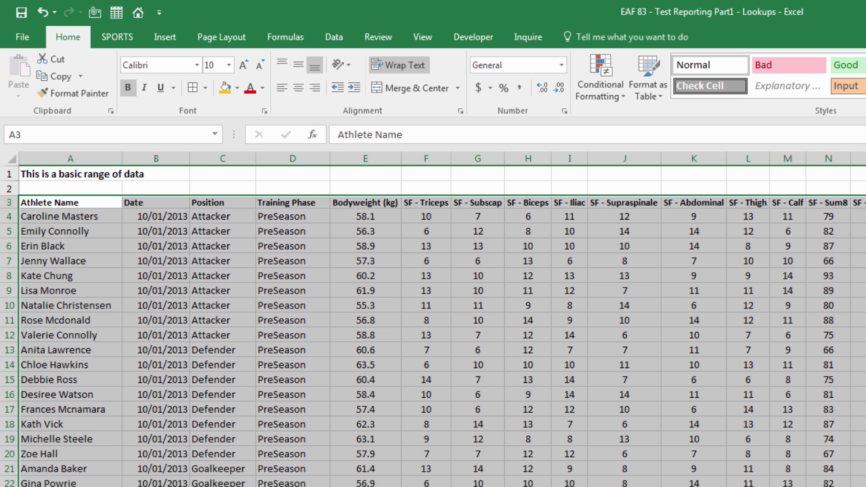
scroll(5, 281, down, 3)
scroll(5, 281, down, 8)
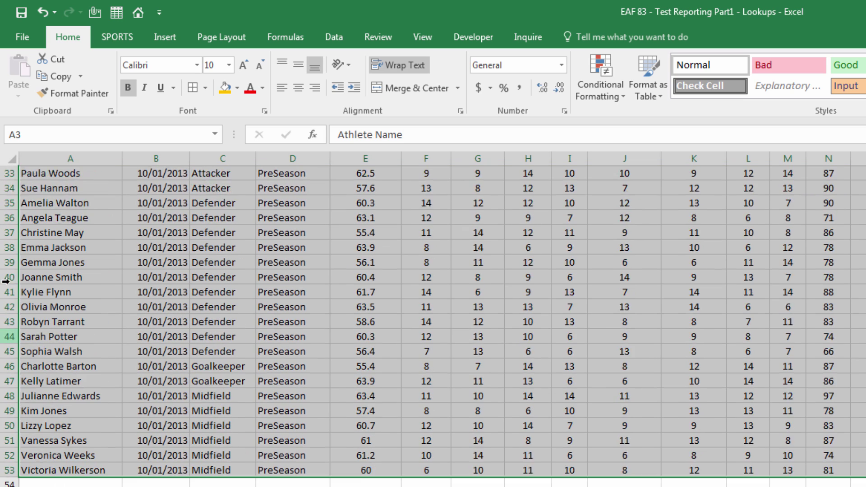
scroll(5, 281, up, 12)
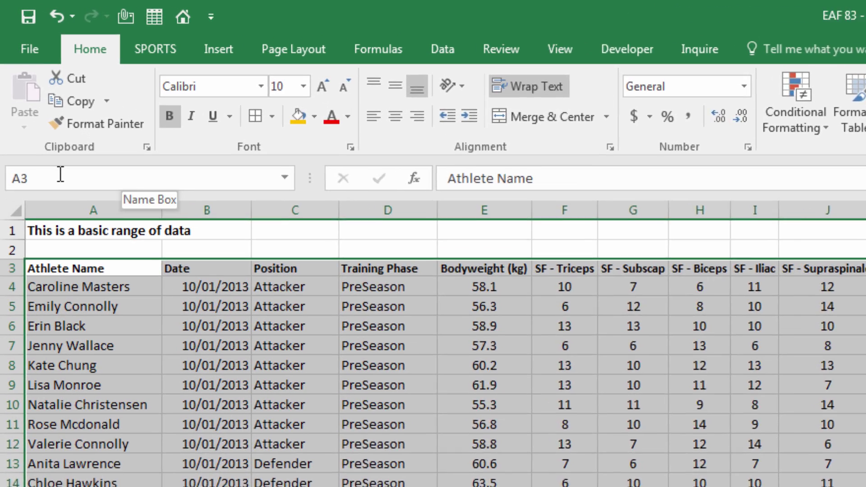
click(77, 178)
key(BackSpace)
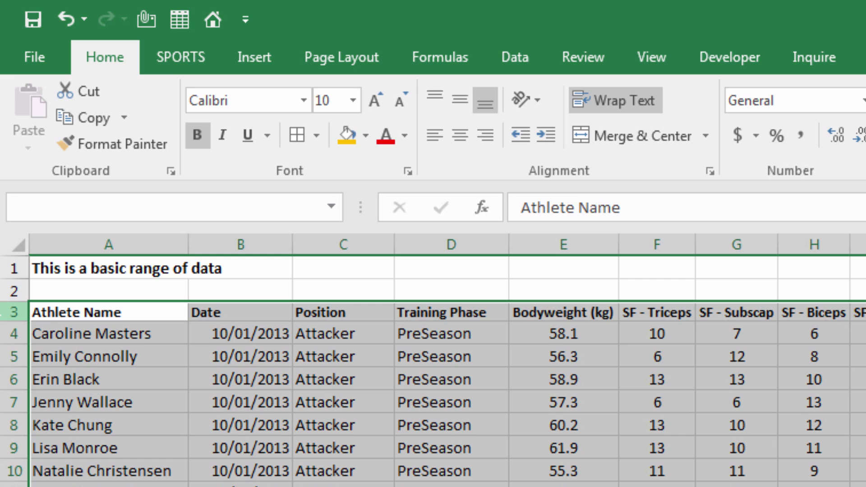
text(tableSFData)
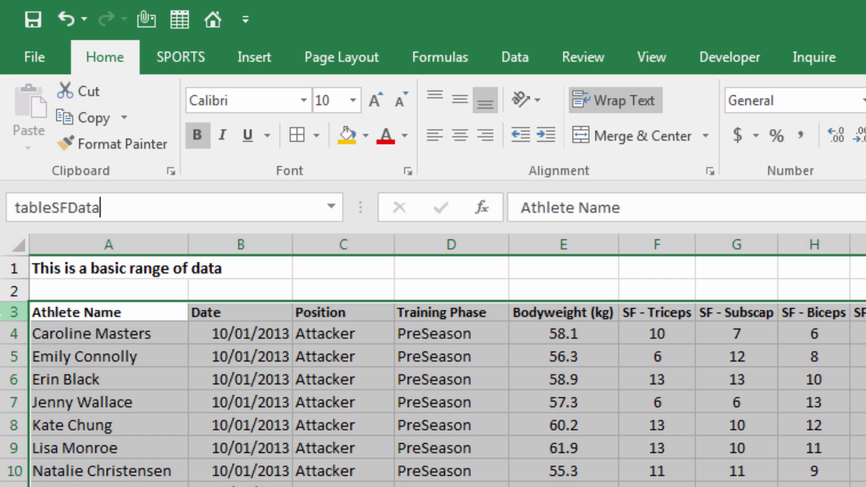
key(Return)
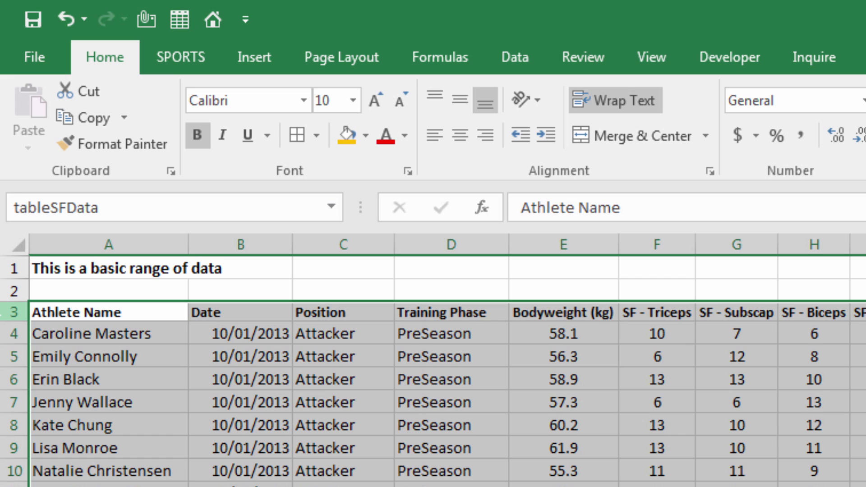
Step: Number the data table's columns in row 2 with a 2, 3… series across the table
click(139, 355)
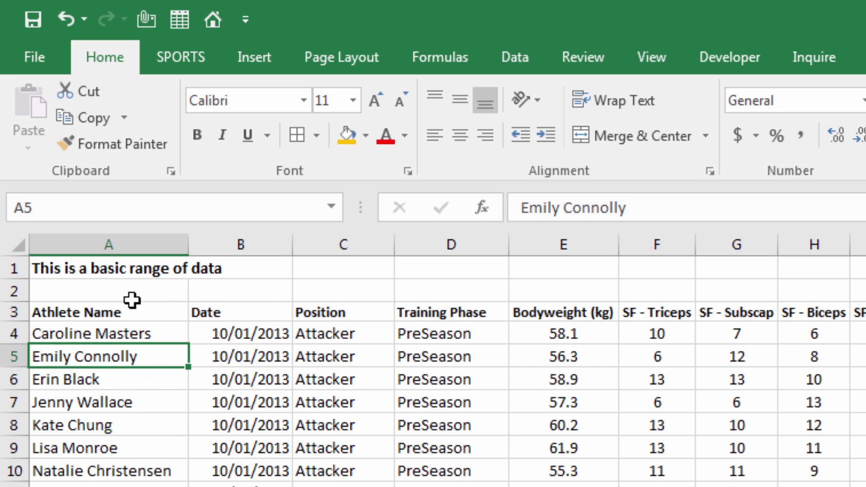
click(245, 293)
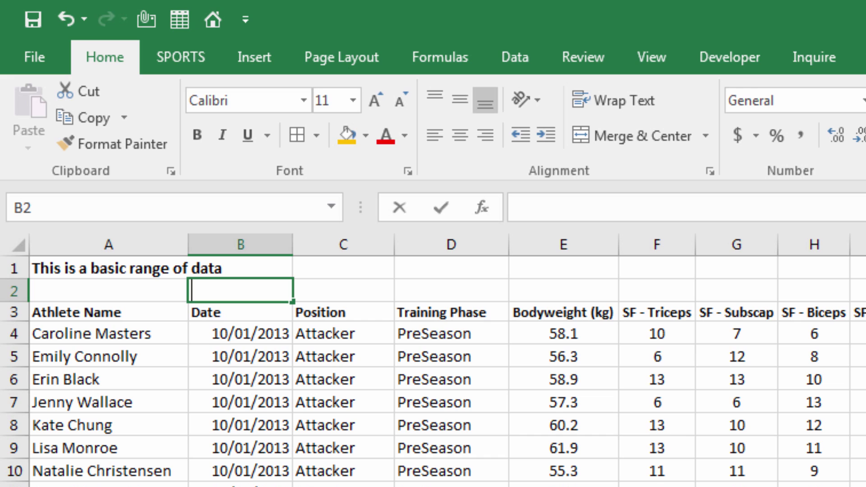
text(2)
key(Tab)
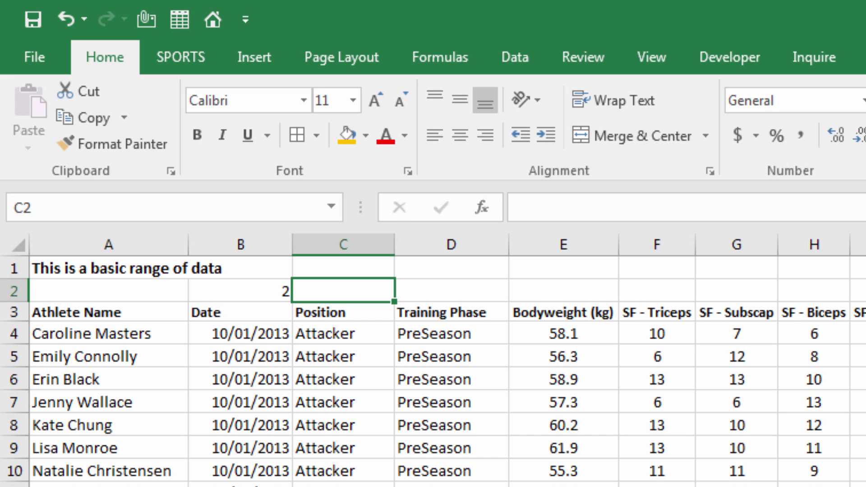
text(3)
key(Tab)
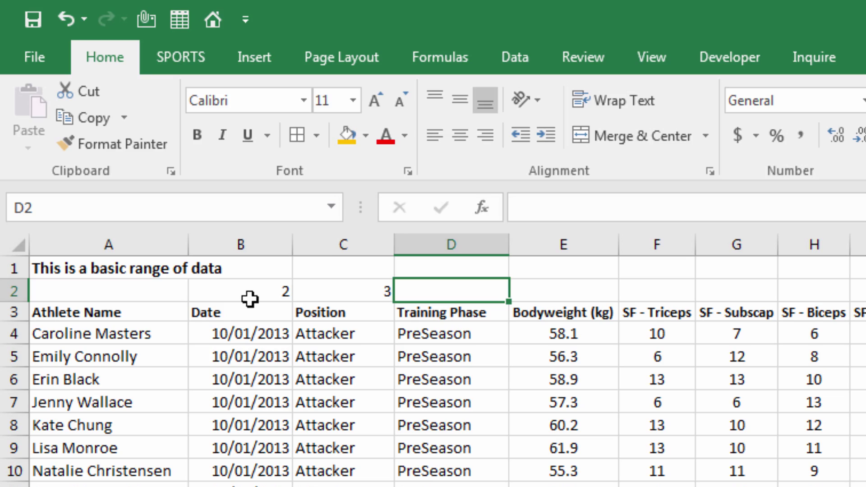
drag(250, 299, 323, 291)
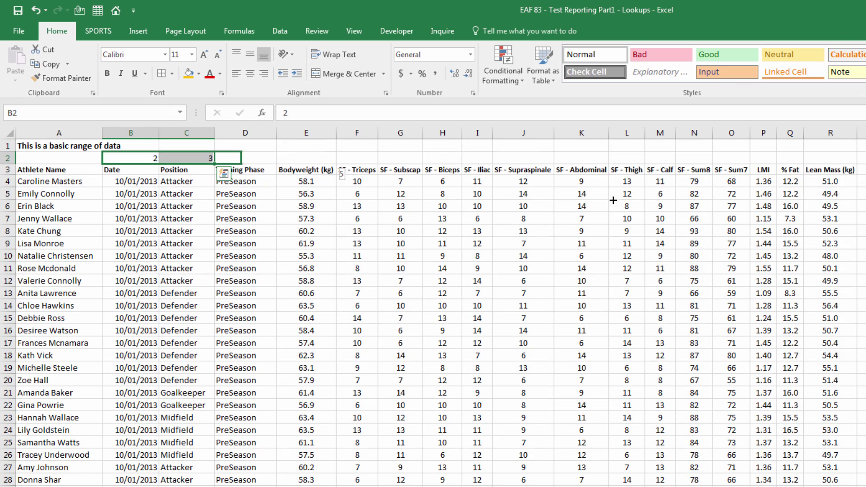
drag(614, 199, 845, 186)
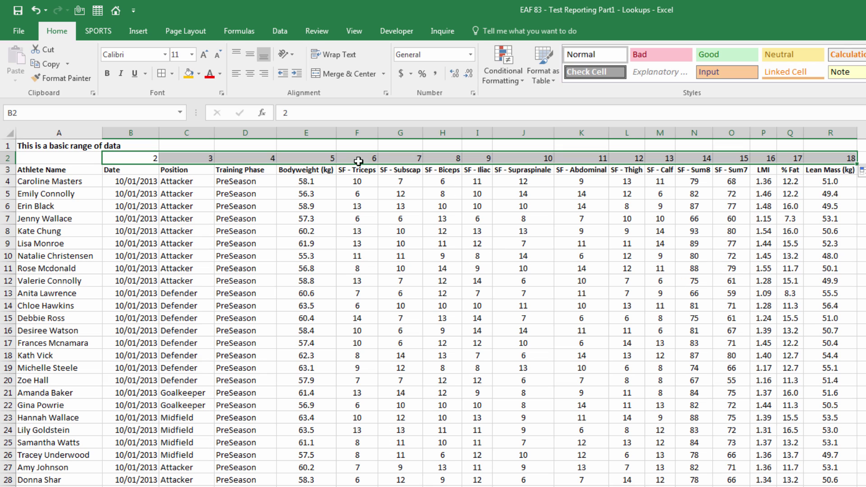
Step: Copy the skinfold column numbers 6–15 to A11 on the report sheet
drag(359, 161, 740, 160)
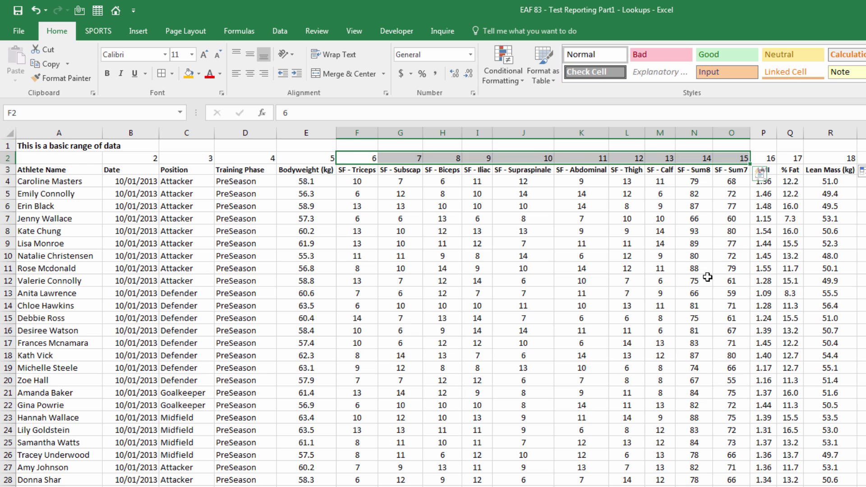
key(ctrl+c)
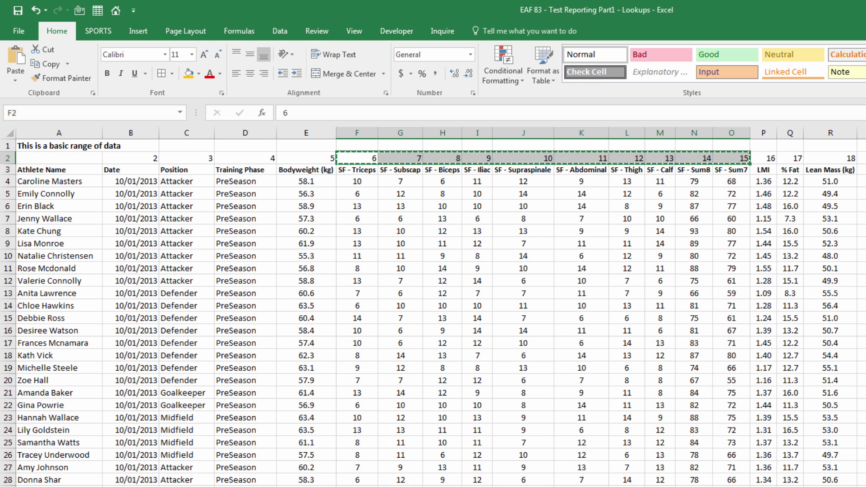
key(ctrl+Page_Down)
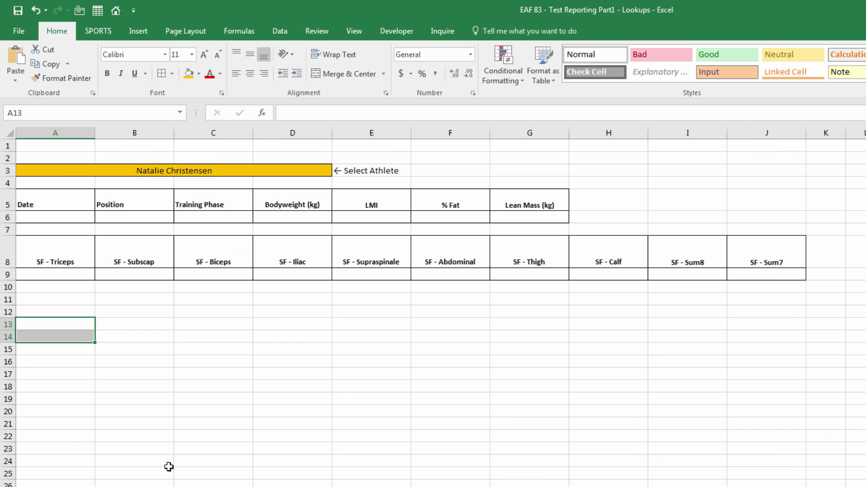
click(56, 301)
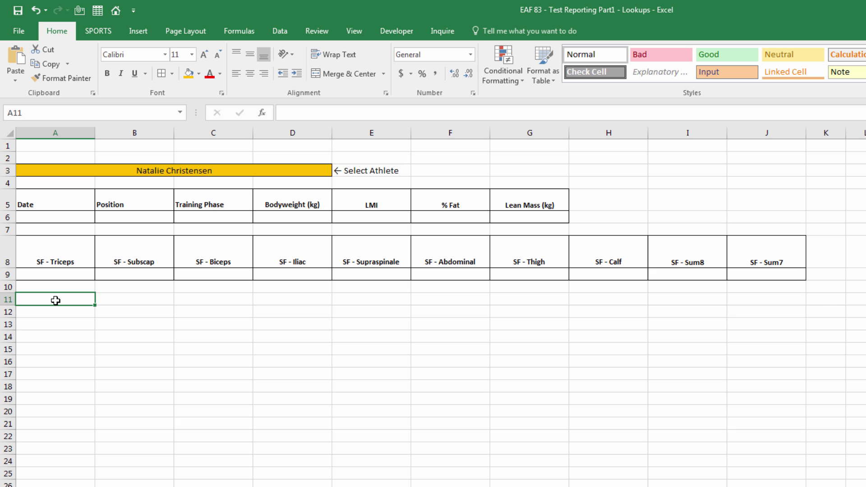
key(ctrl+v)
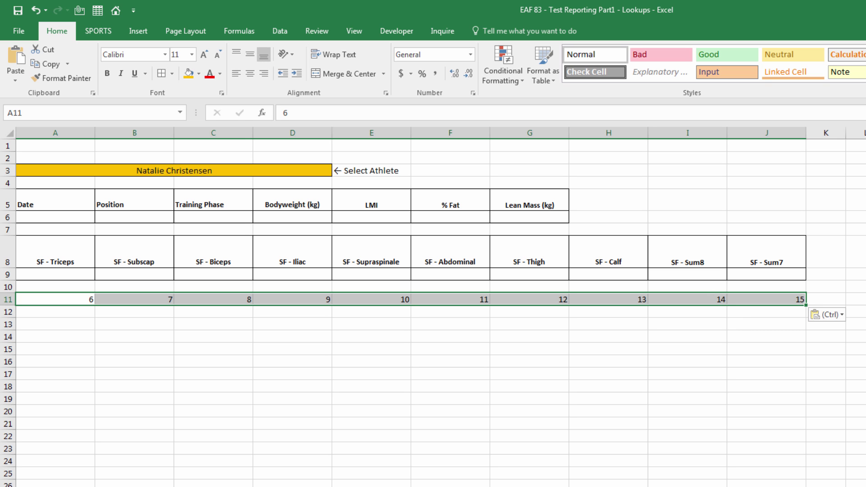
Step: Copy column numbers 16–18 above LMI, % Fat and Lean Mass in row 4
key(ctrl+Page_Up)
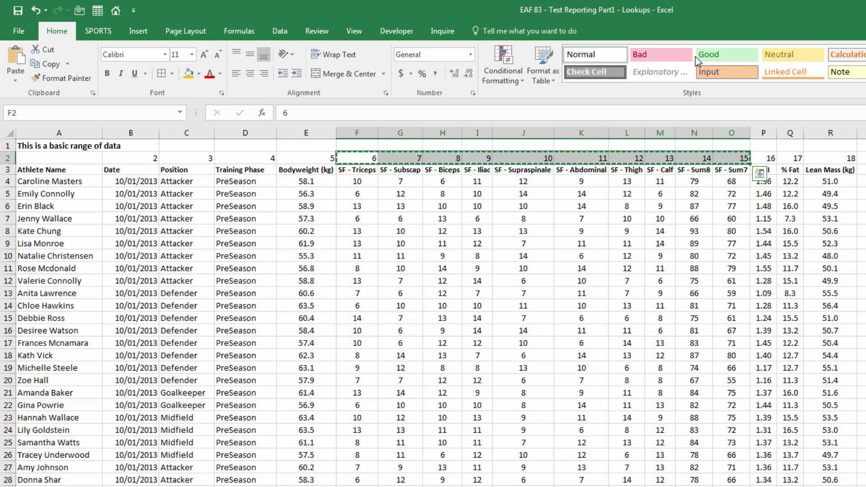
click(769, 158)
shift+click(840, 158)
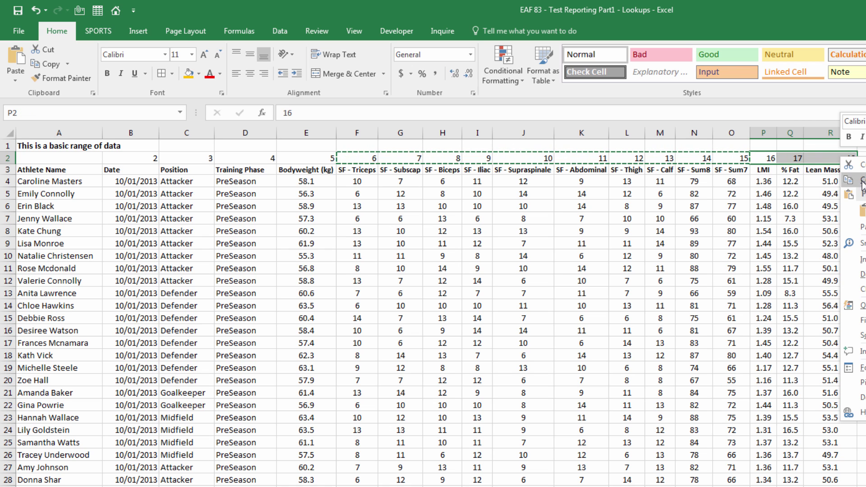
key(ctrl+c)
key(ctrl+Page_Down)
click(371, 183)
key(ctrl+v)
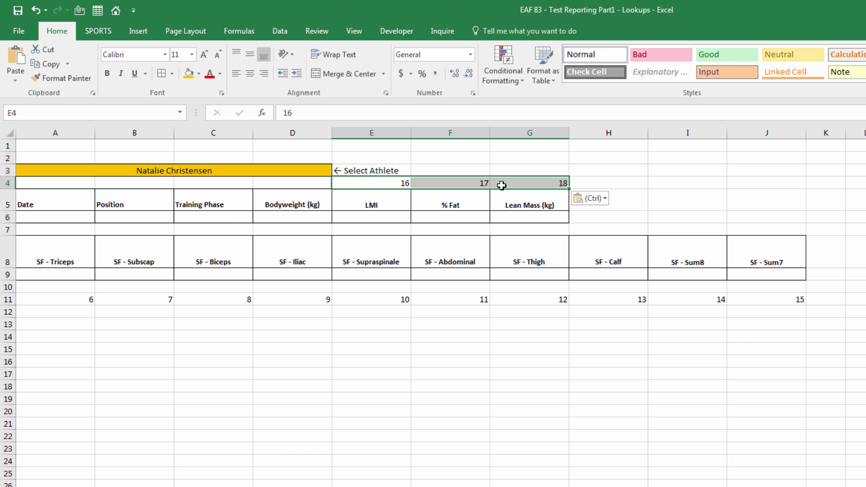
Step: Paste column numbers 2–5 into A4:D4 above the Date heading
key(ctrl+Page_Up)
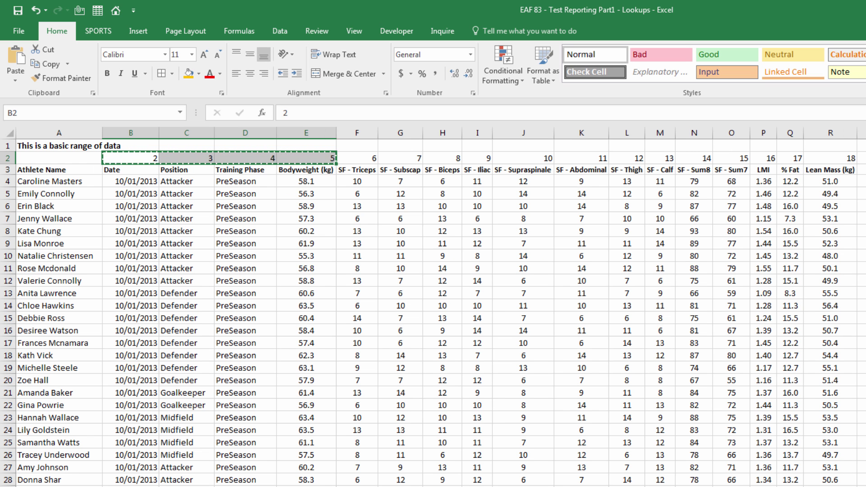
key(ctrl+Page_Down)
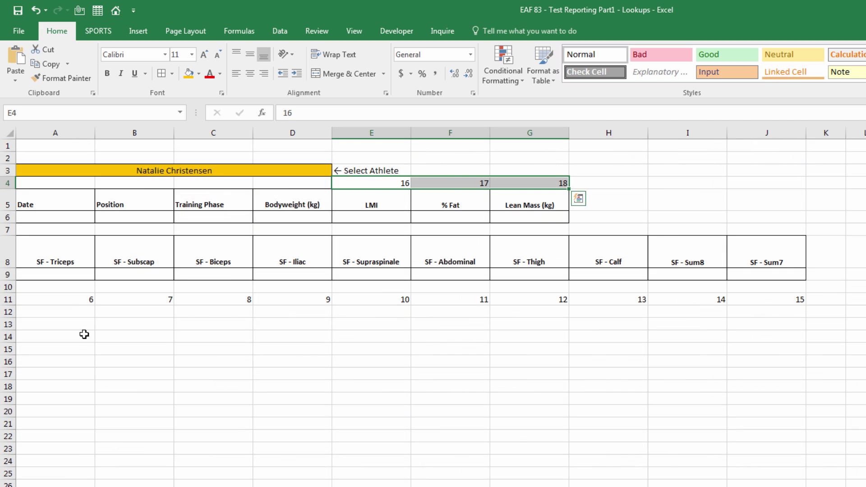
click(74, 183)
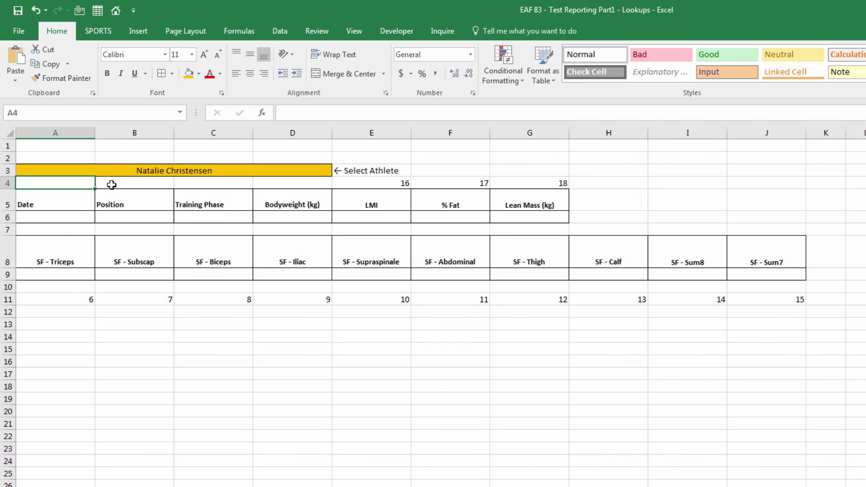
key(ctrl+v)
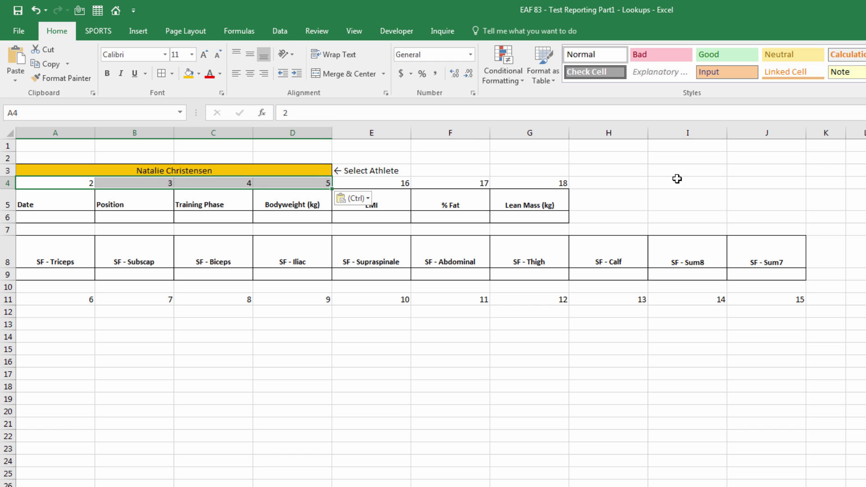
click(677, 182)
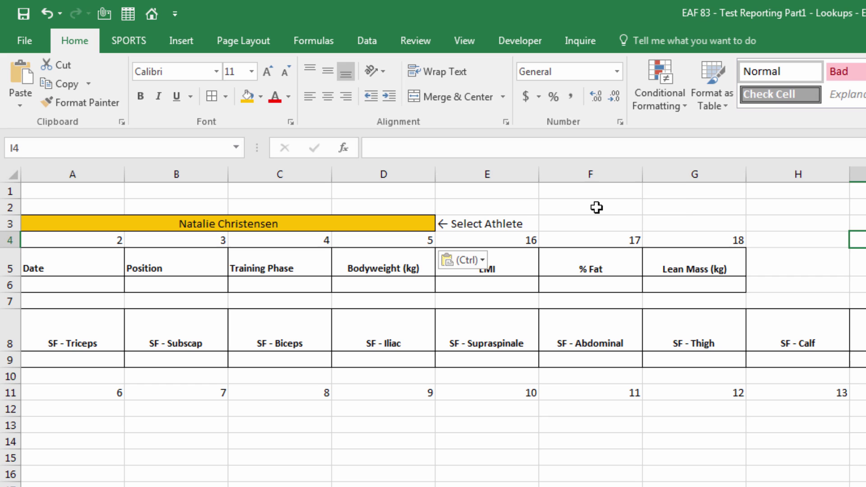
Step: Type the note 'VLOOKUP - TARGET,RANGE,COLUMN NUMBER' into cell F2 of the report sheet
click(456, 157)
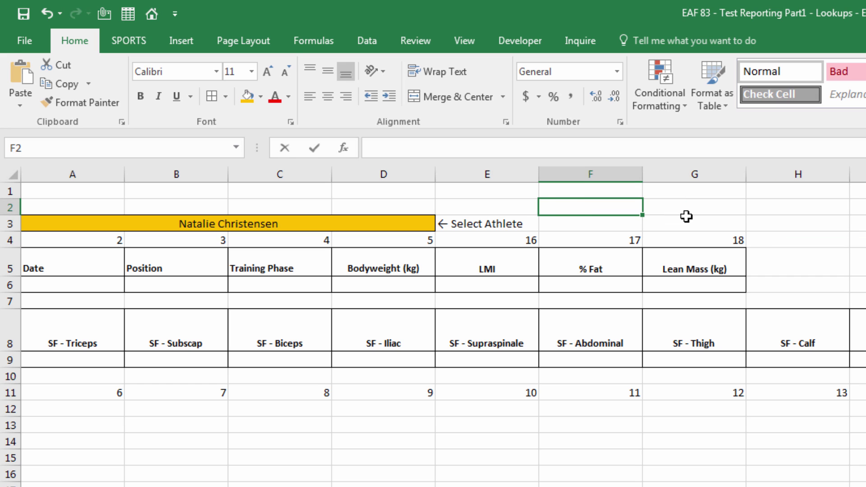
text(VLOOKUP)
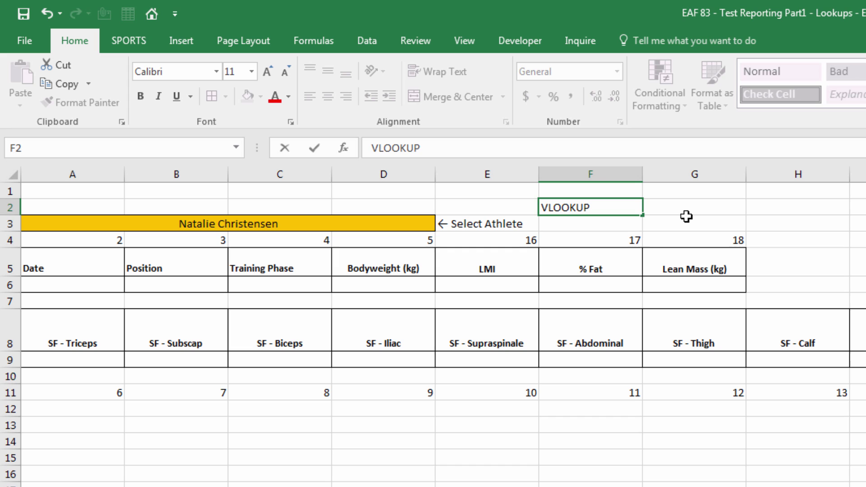
text( - TARGET)
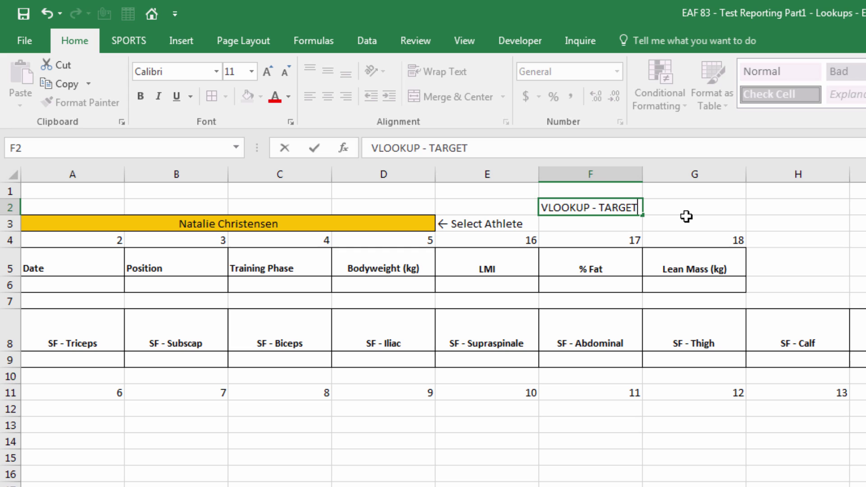
text(,RANG)
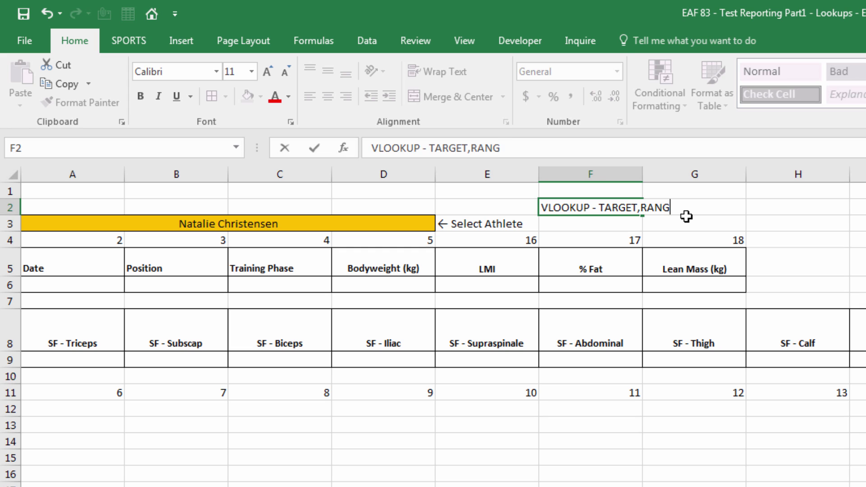
text(E,COLUMN NUMBER)
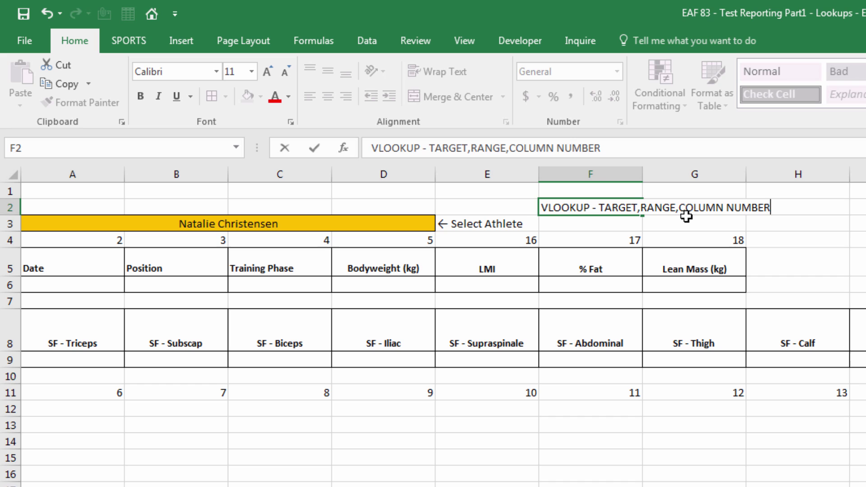
key(Return)
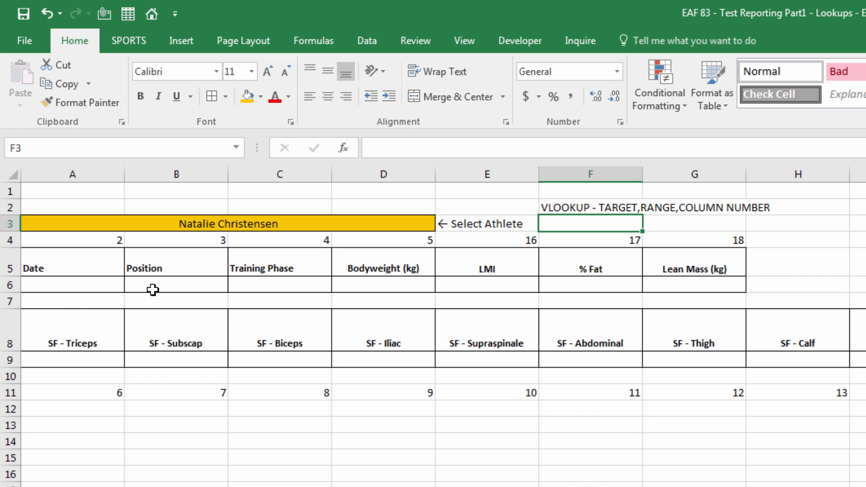
Step: Enter =VLOOKUP($A$3,tableSFData,2,FALSE) in A6 to fetch the athlete's test date
click(82, 289)
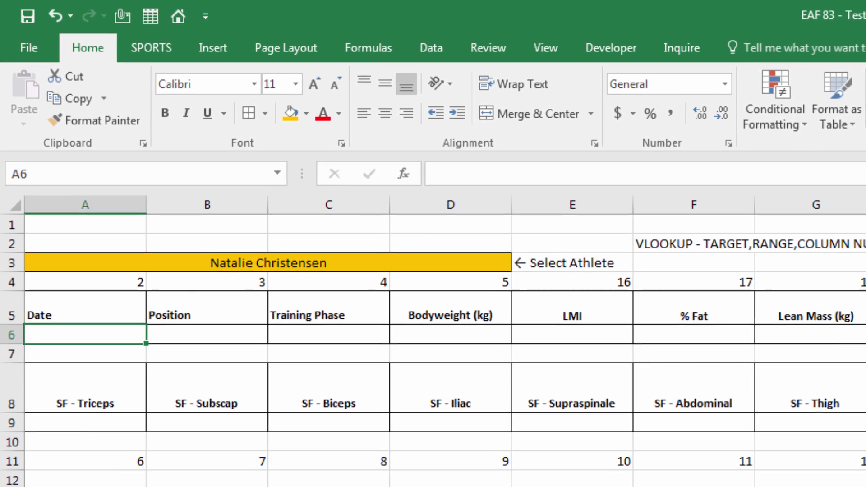
text(=VL)
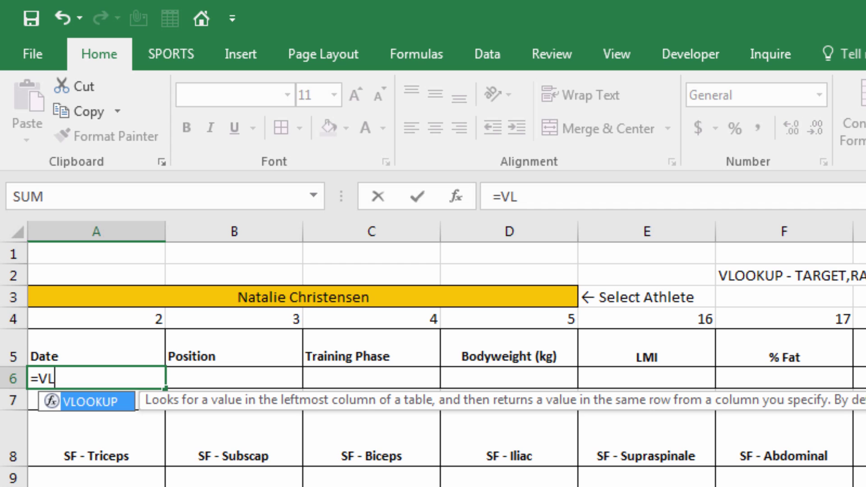
key(Tab)
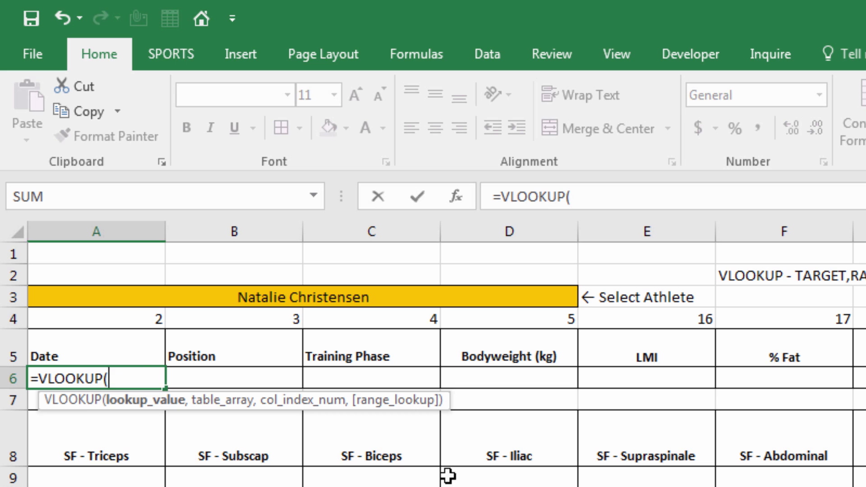
click(94, 297)
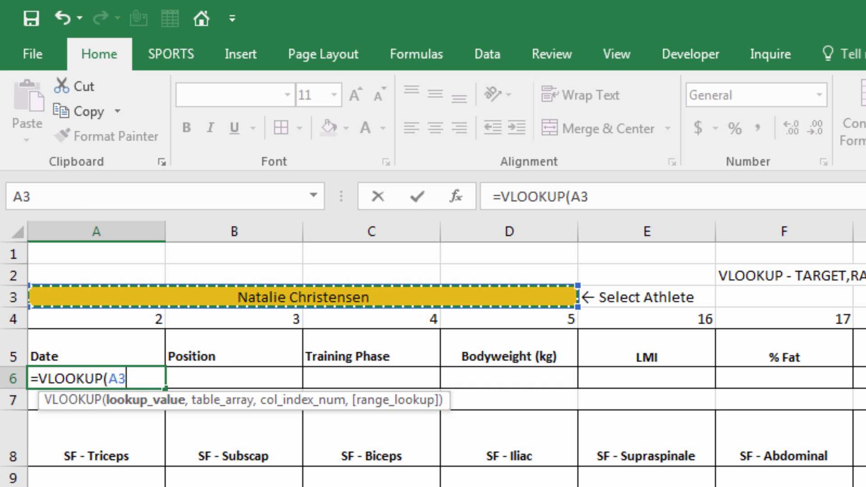
key(F4)
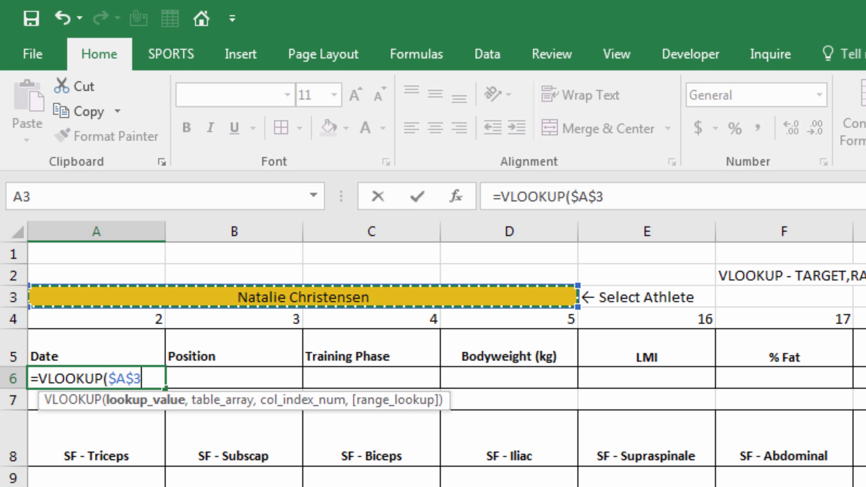
text(,)
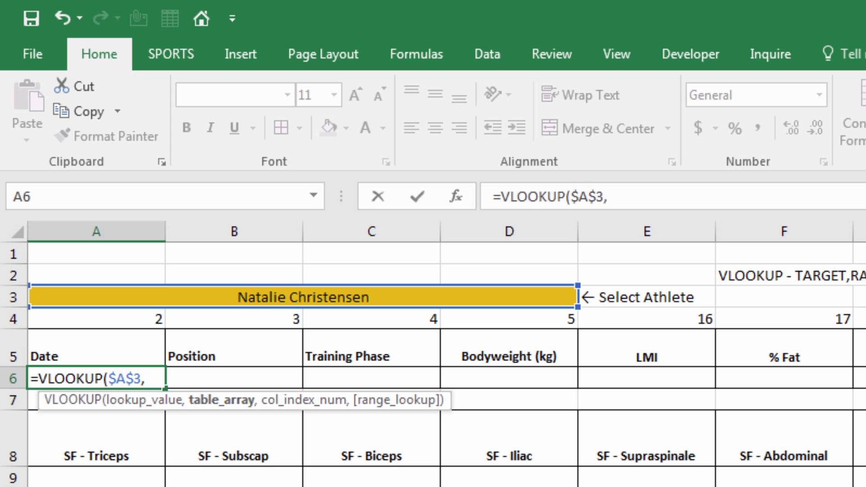
text(TAB)
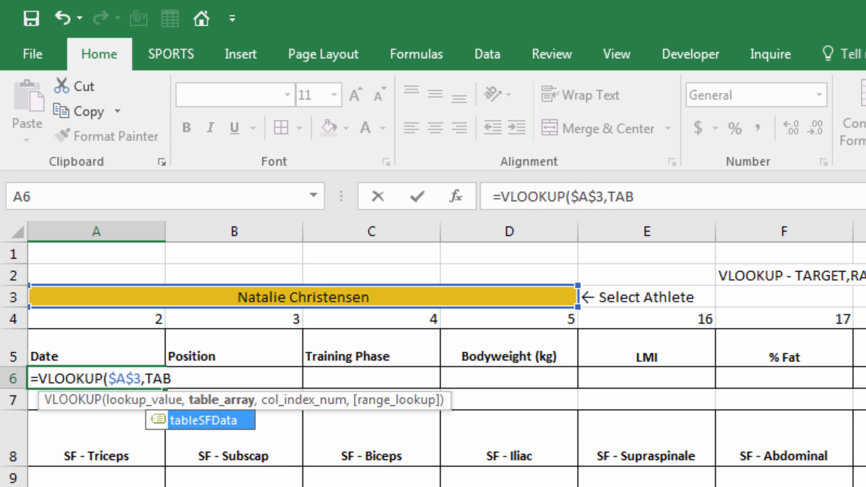
key(Tab)
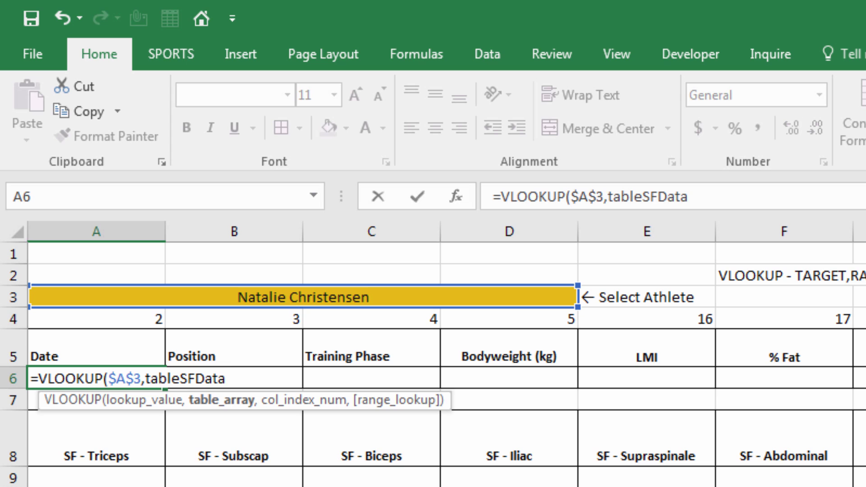
text(,)
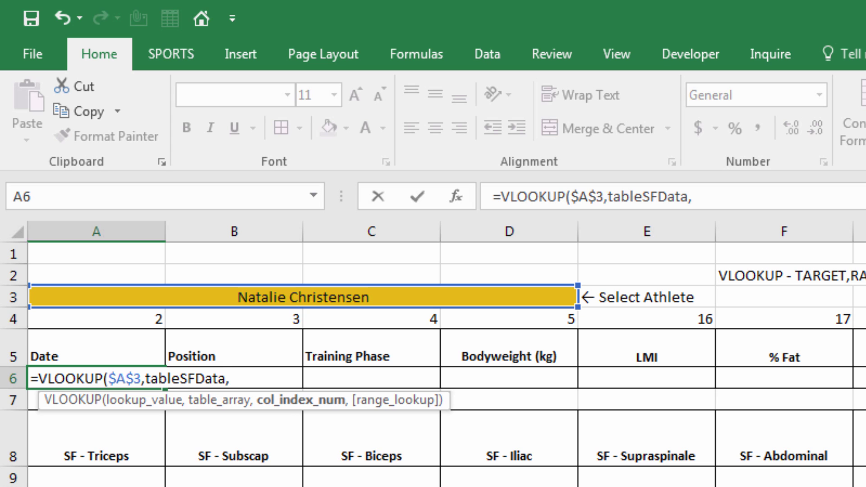
text(2,)
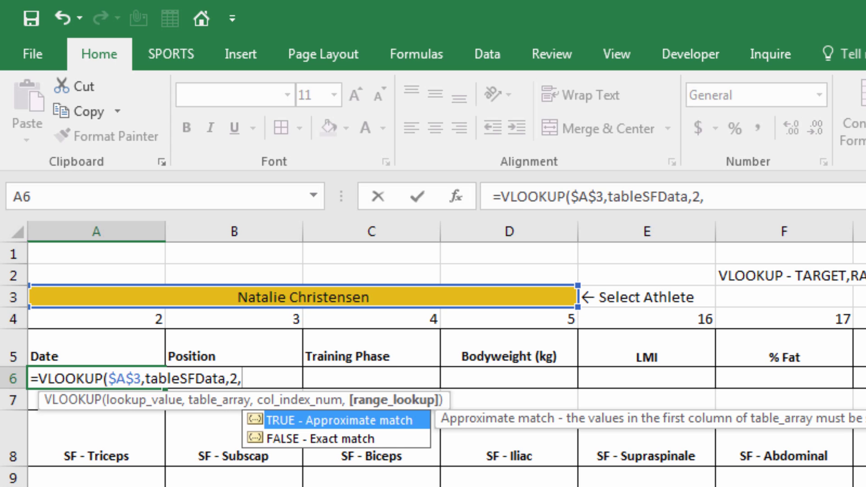
double_click(262, 438)
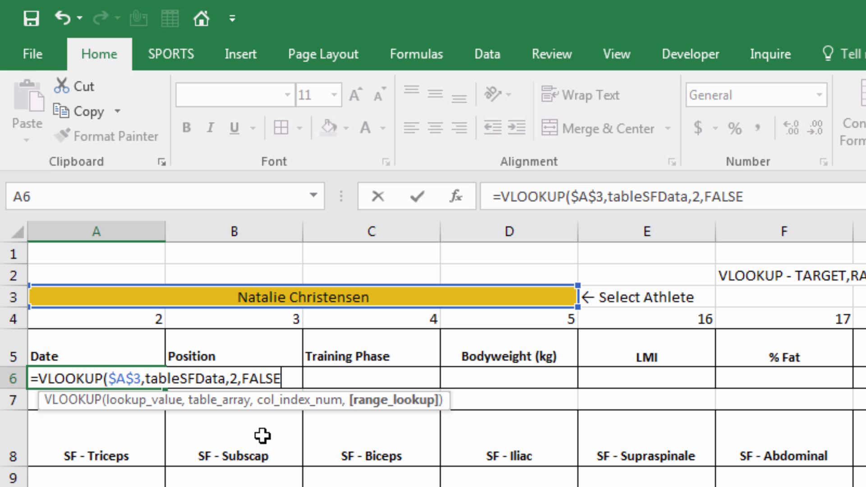
text())
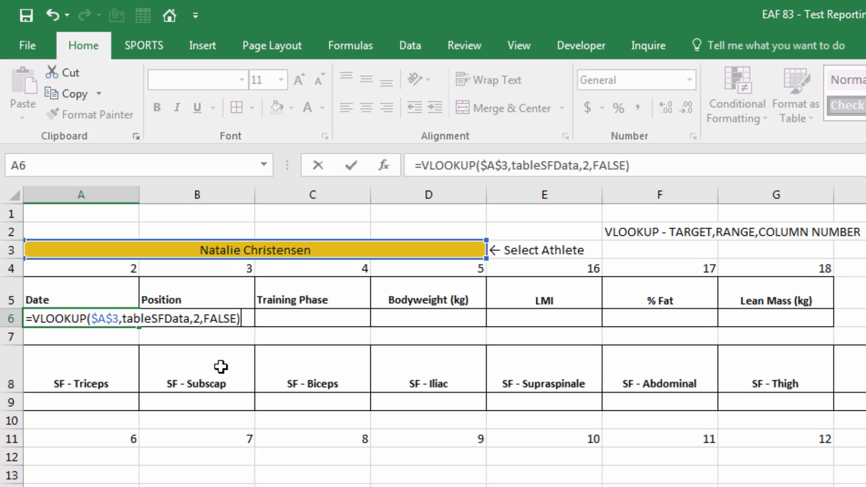
Step: Commit A6's lookup and format it as Short Date, showing 10/01/2013
key(Return)
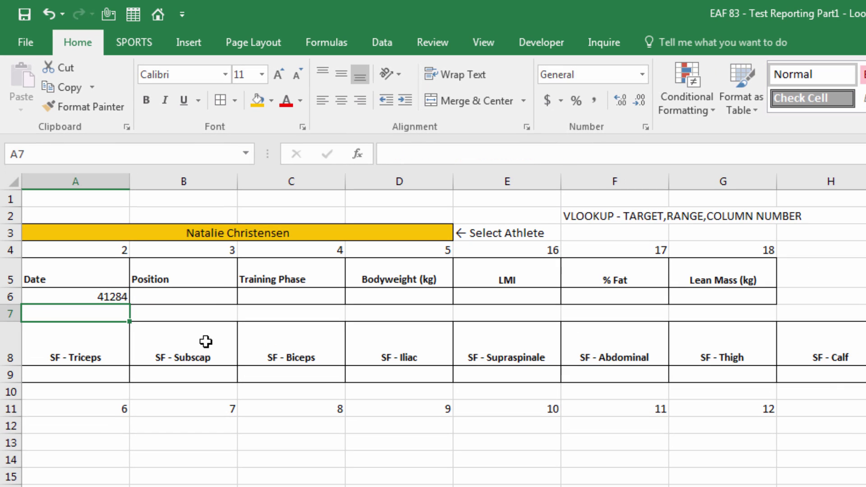
click(109, 296)
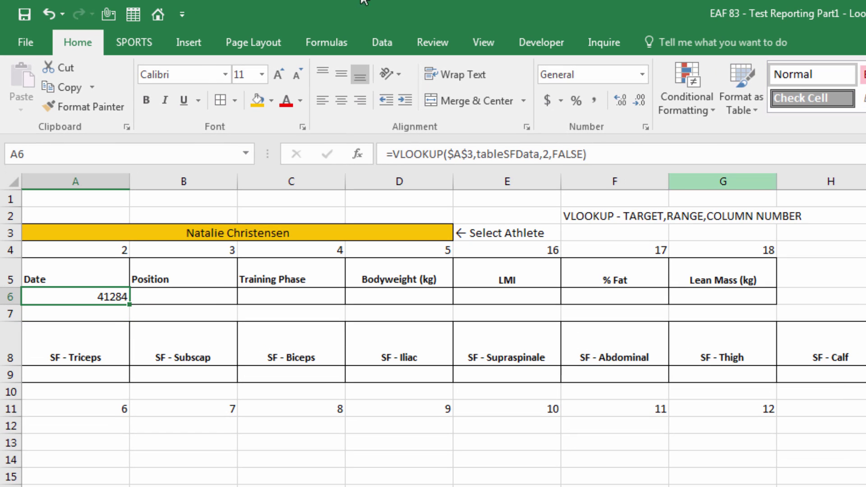
click(642, 74)
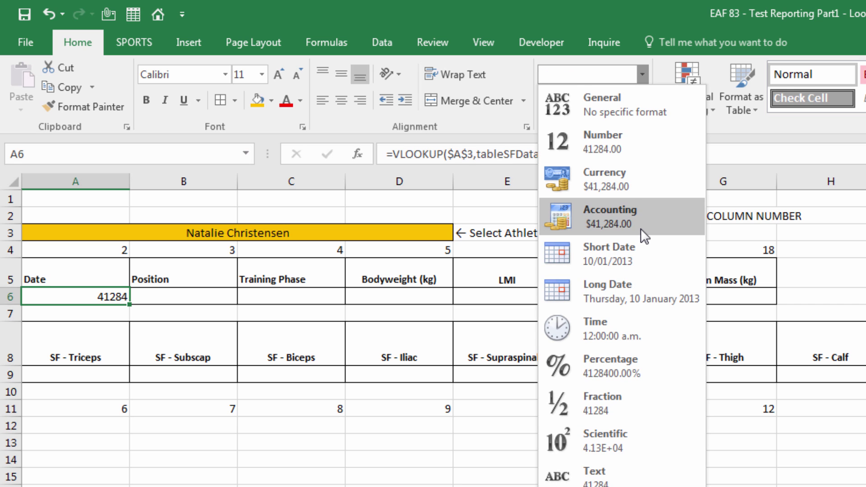
click(631, 253)
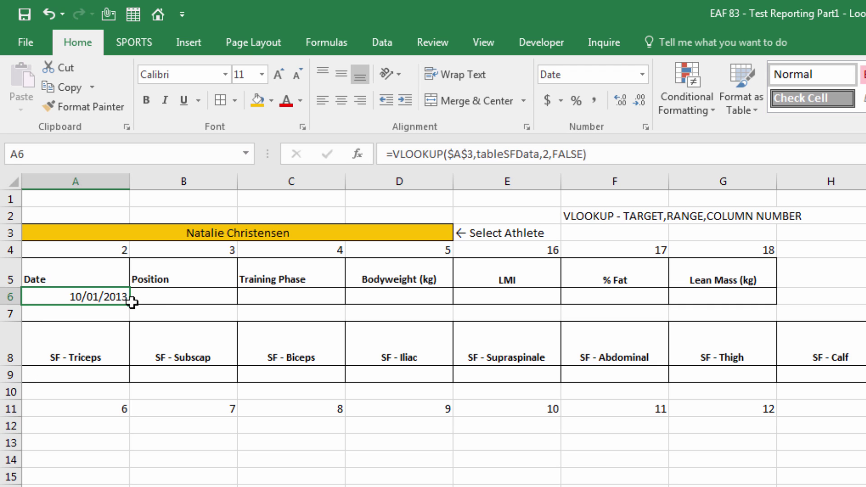
Step: Fill the date lookup across A6:G6, pointing B6 at column 3 and C6 at column 4
drag(128, 305, 767, 324)
key(Right)
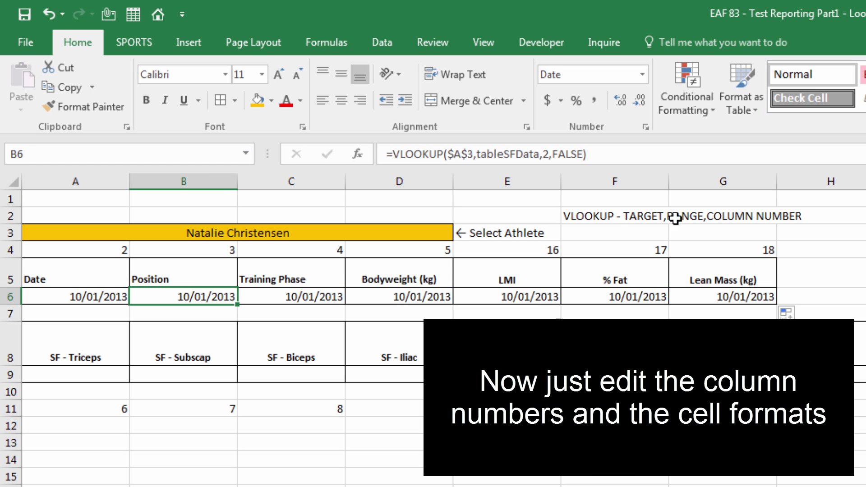
click(547, 154)
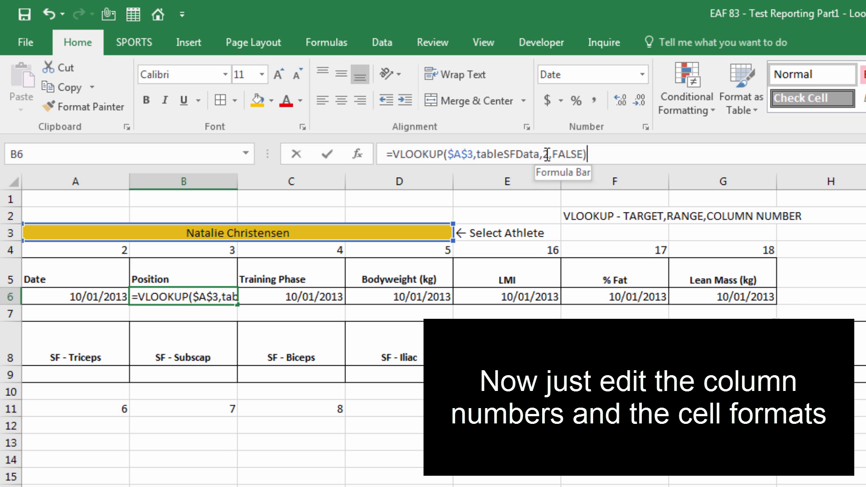
double_click(547, 154)
text(3)
key(Return)
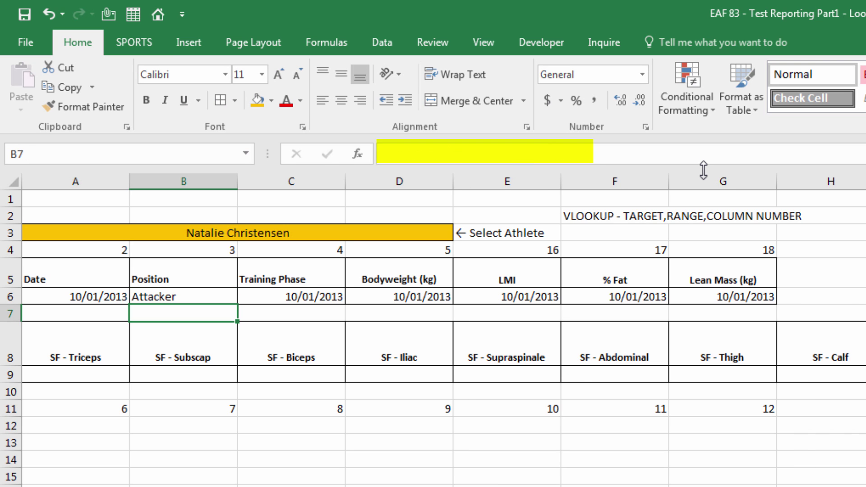
click(294, 296)
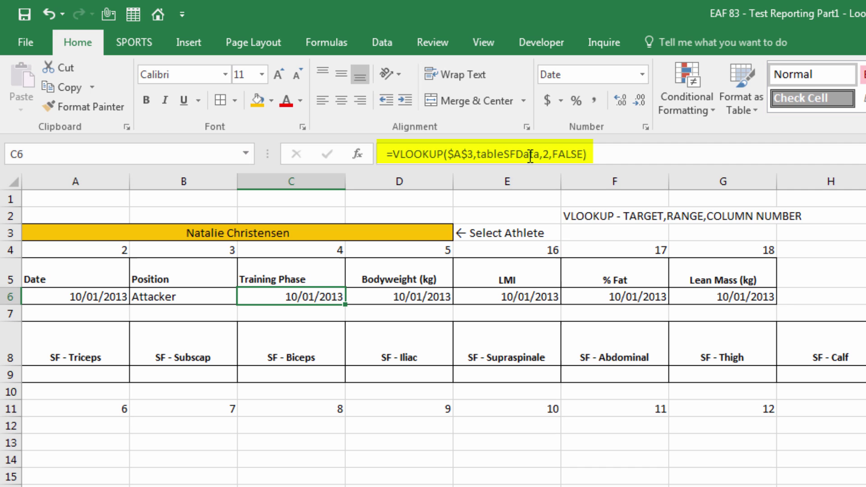
double_click(546, 154)
text(4)
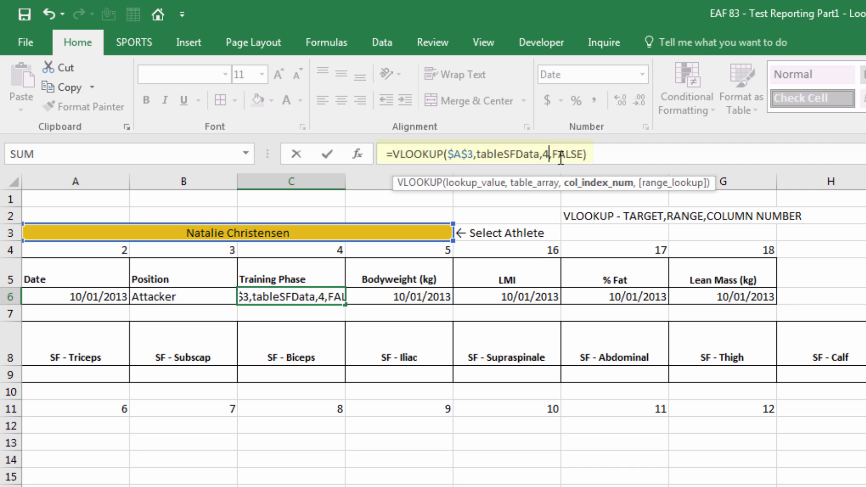
key(Tab)
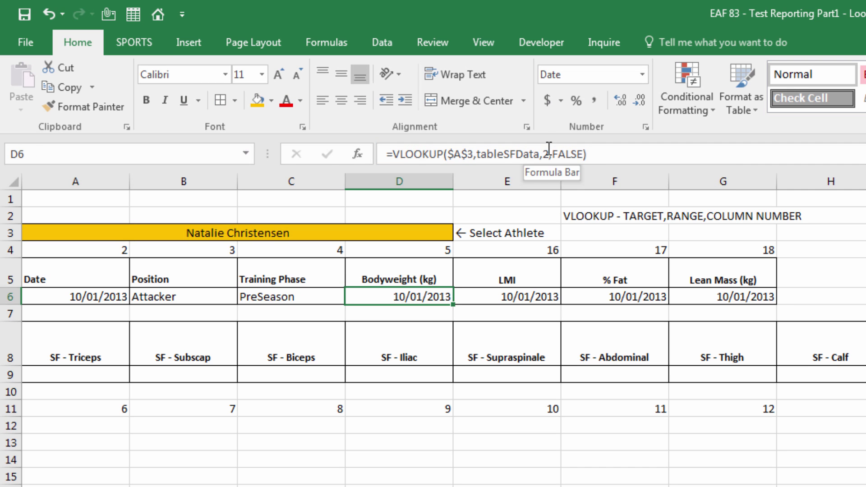
Step: Set the D6:G6 lookups to columns 5, 16, 17 and 18
double_click(547, 154)
text(5)
key(Tab)
double_click(547, 154)
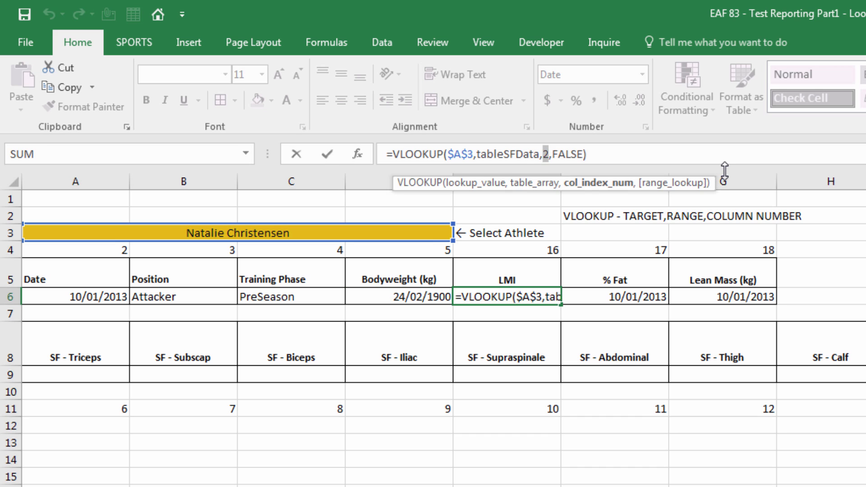
text(16)
key(Tab)
double_click(547, 154)
text(17,FALSE))
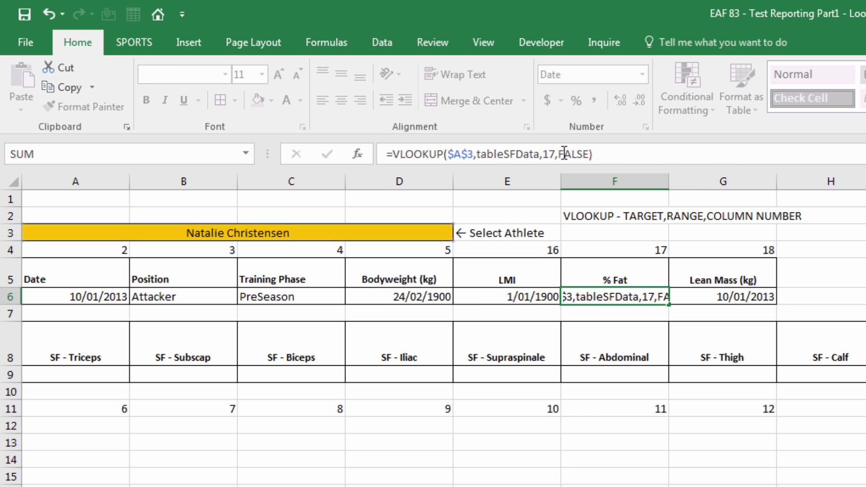
key(Tab)
double_click(547, 154)
text(18)
key(Return)
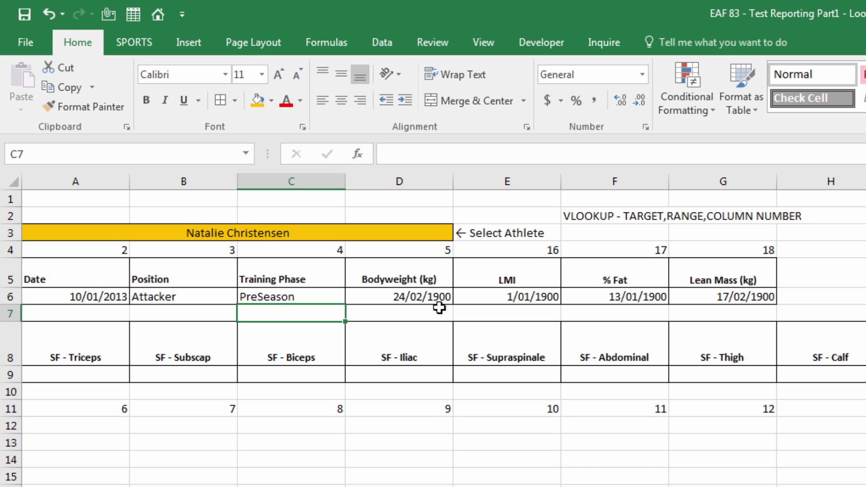
Step: Format D6:G6 as centred numbers with one decimal, giving LMI in E6 two decimals
click(413, 298)
drag(522, 297, 727, 297)
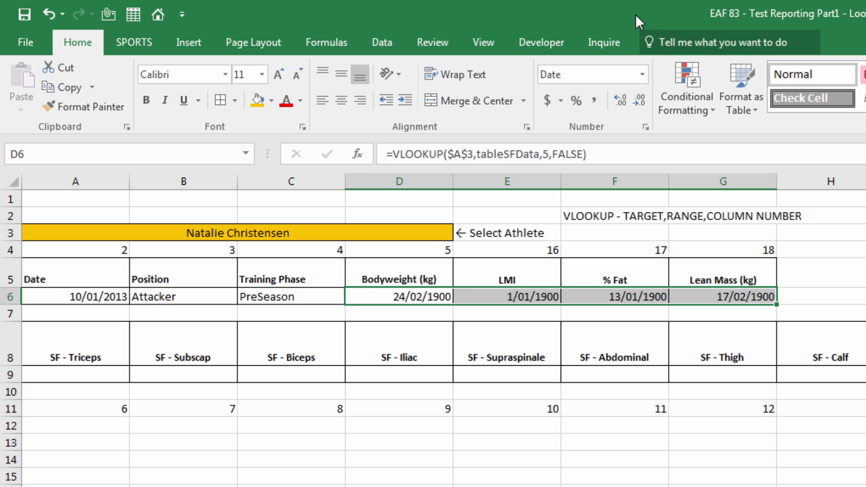
click(642, 74)
click(605, 137)
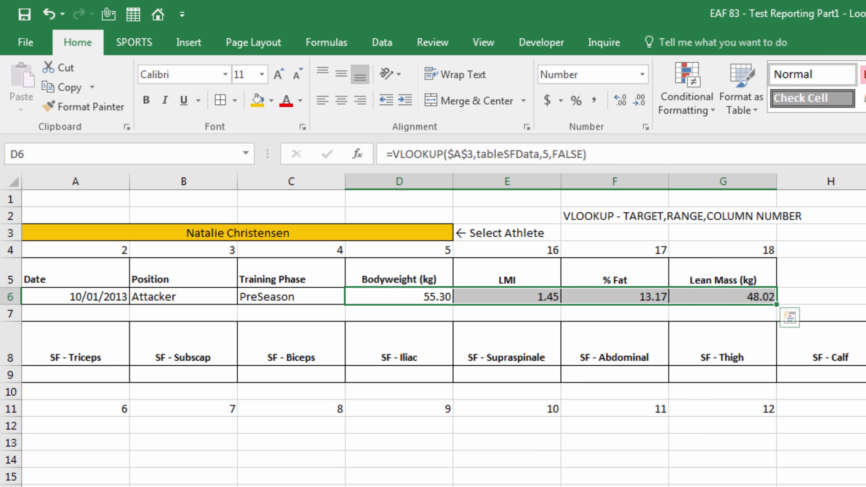
key(alt+h)
key(a)
key(c)
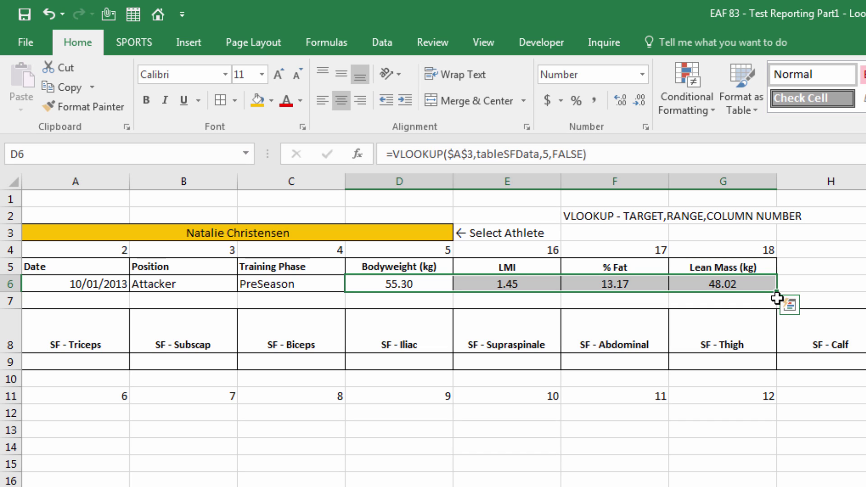
click(640, 100)
click(504, 283)
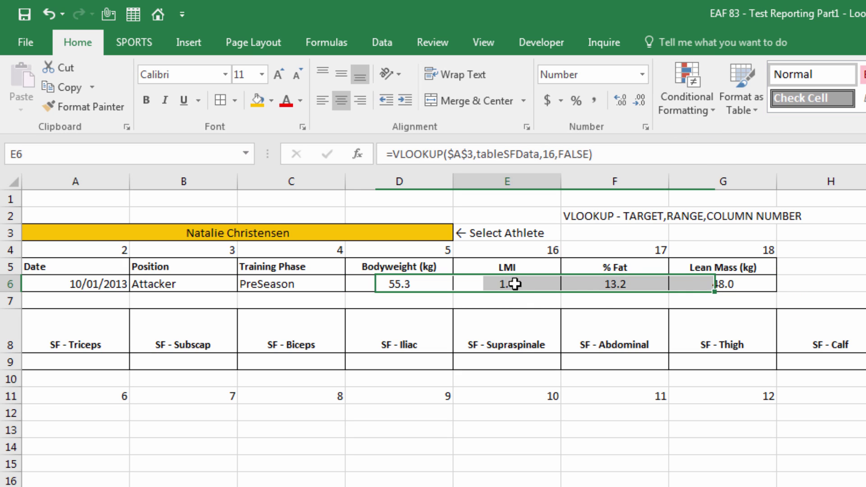
click(621, 100)
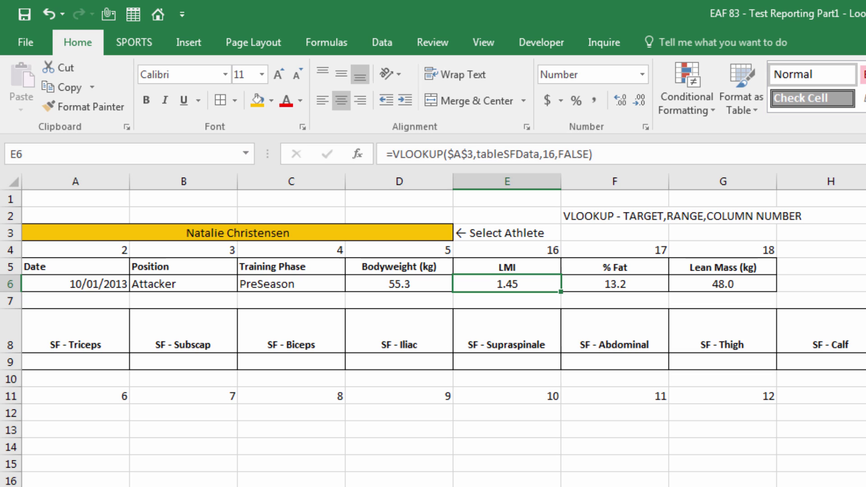
Step: Pick another athlete in A3's dropdown so row 6 shows a Defender at 60.6 kg
click(353, 231)
click(461, 232)
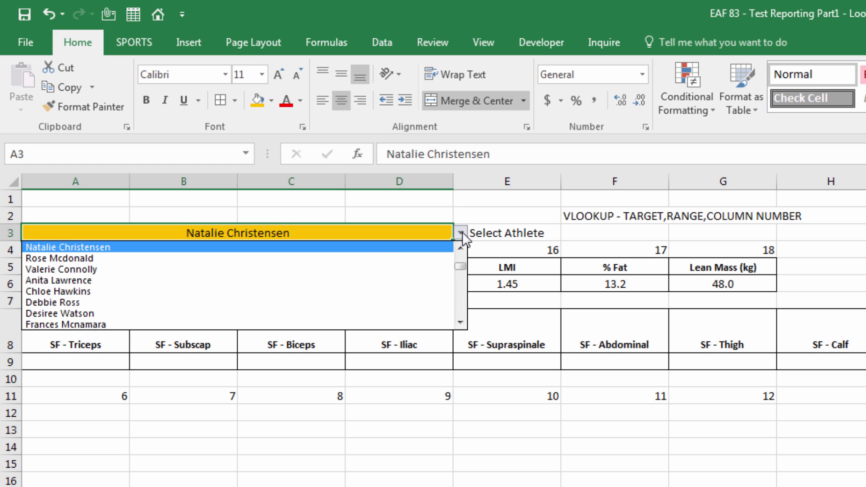
click(342, 281)
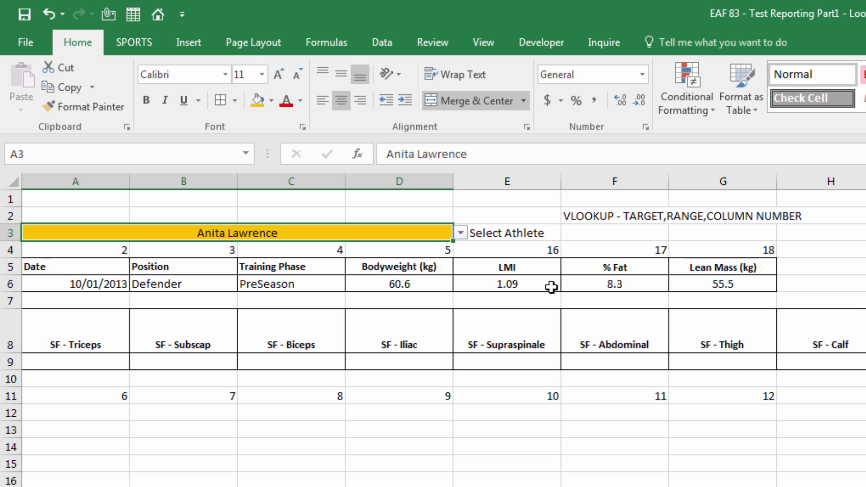
click(407, 286)
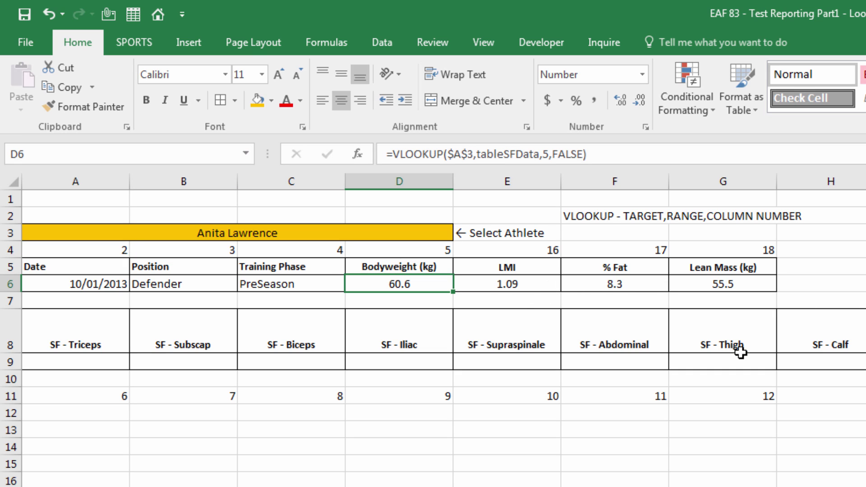
Step: Copy D6's lookup into A9 using column 6 and fill it across the skinfold row
key(ctrl+c)
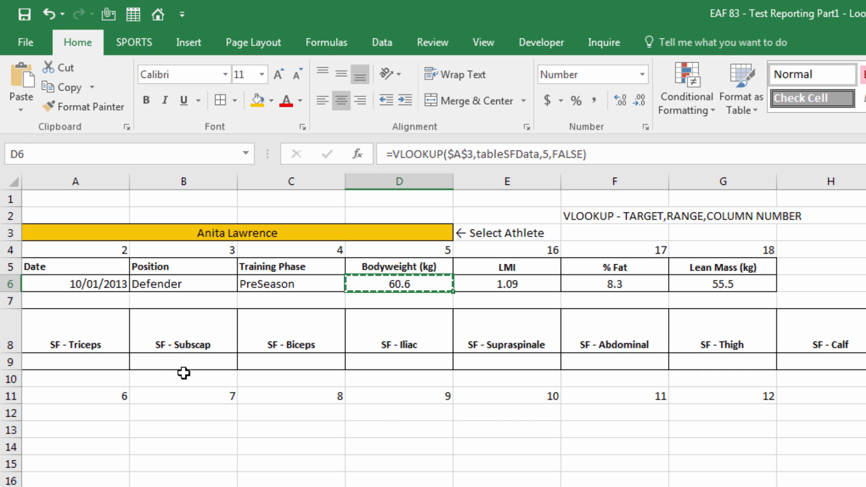
click(103, 362)
key(ctrl+v)
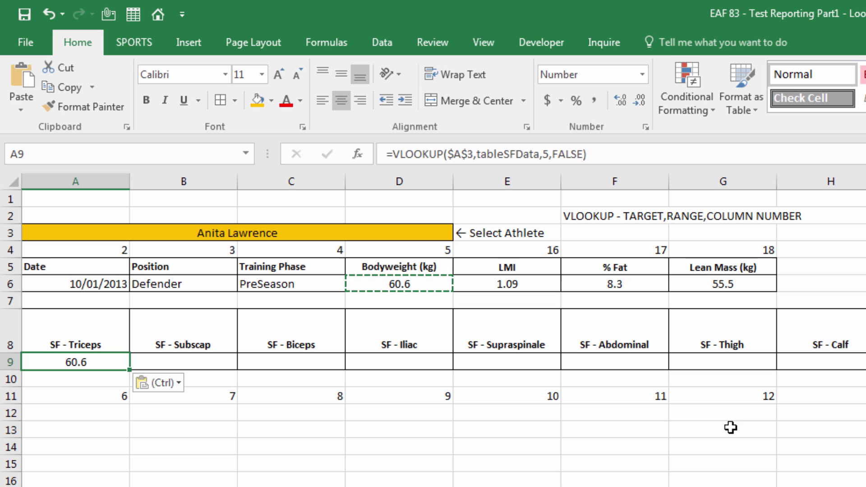
click(542, 154)
key(shift+Right)
text(6)
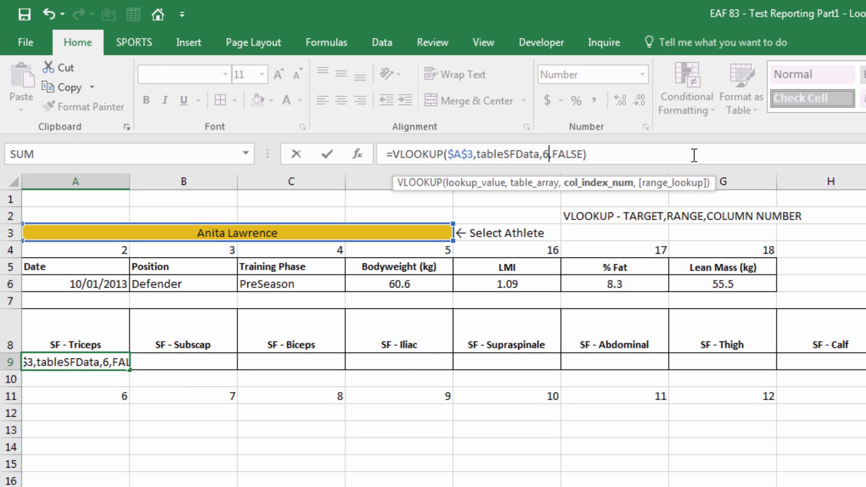
key(Return)
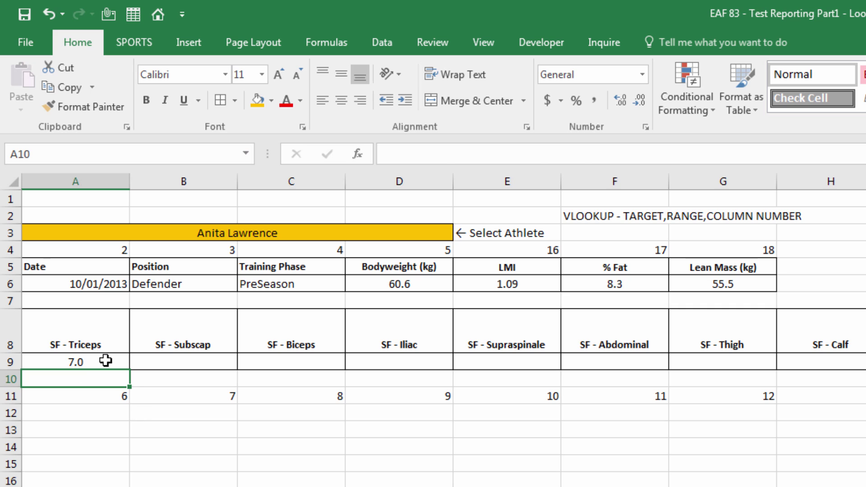
drag(107, 361, 762, 363)
key(shift+Right)
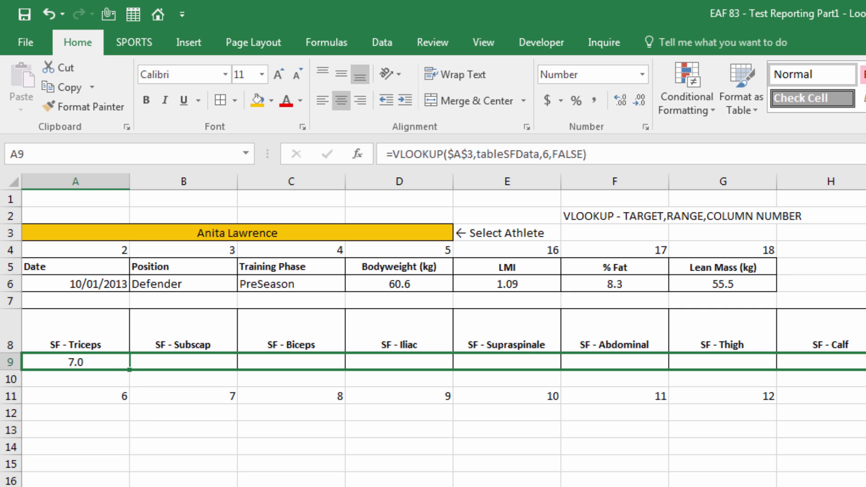
key(ctrl+r)
Step: Set the B9:E9 skinfold lookups to columns 7, 8, 9 and 10
click(210, 364)
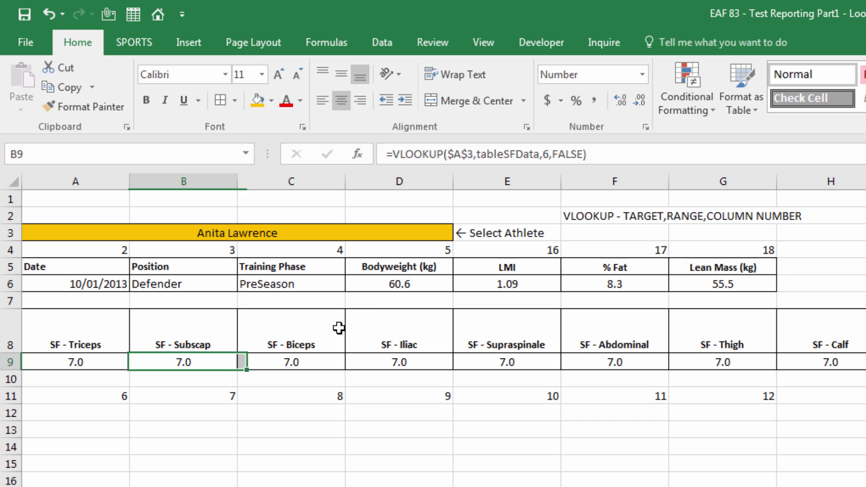
double_click(547, 154)
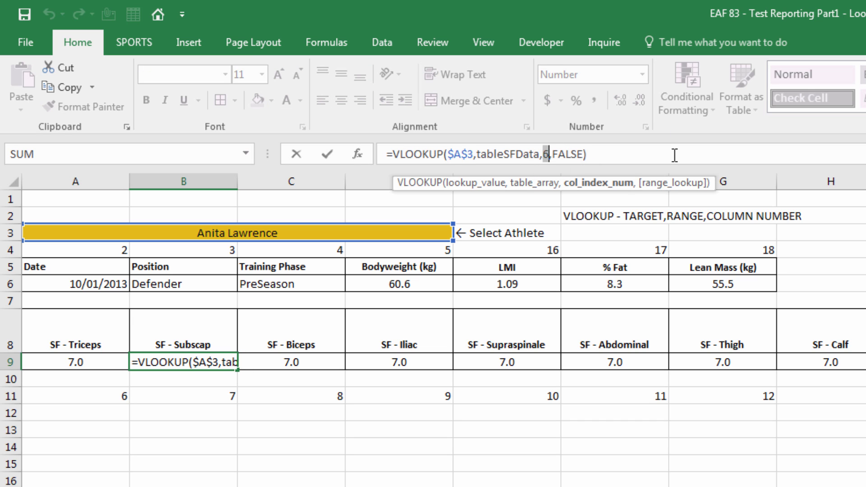
text(7)
key(Tab)
double_click(546, 154)
text(8)
key(Tab)
double_click(546, 154)
text(9,FALSE))
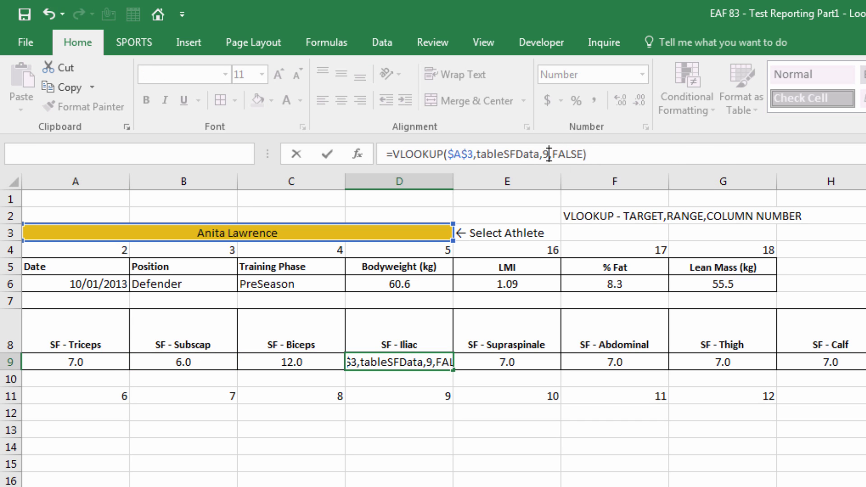
key(Tab)
text(10)
key(Tab)
Step: Set the F9:J9 lookups to columns 11 through 15, giving Sum7 59.0
double_click(547, 154)
text(11)
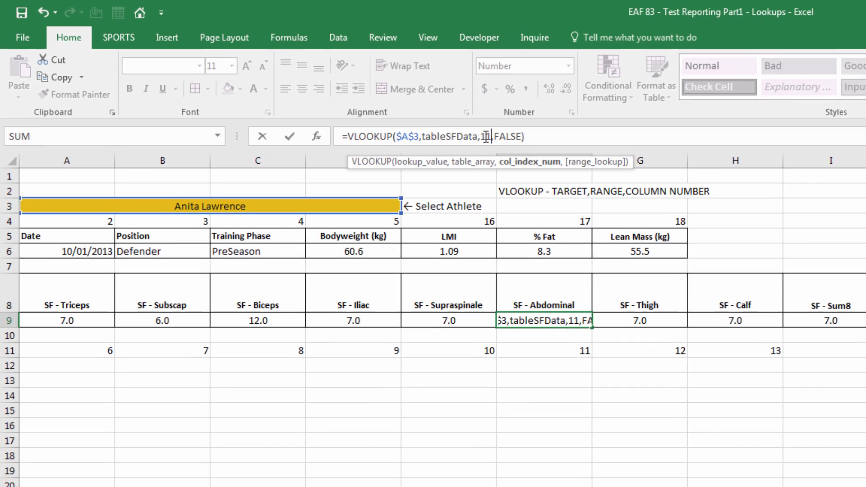
key(Tab)
double_click(547, 154)
text(12)
key(Tab)
double_click(429, 121)
text(13)
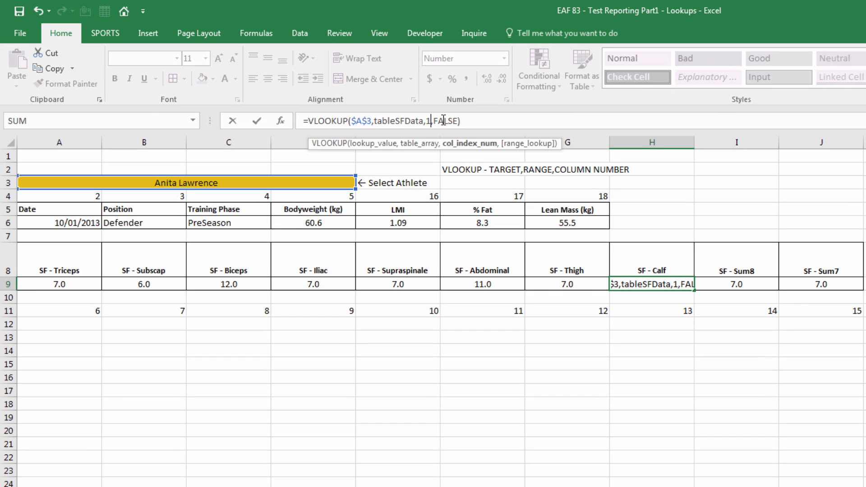
key(Tab)
double_click(429, 121)
text(14)
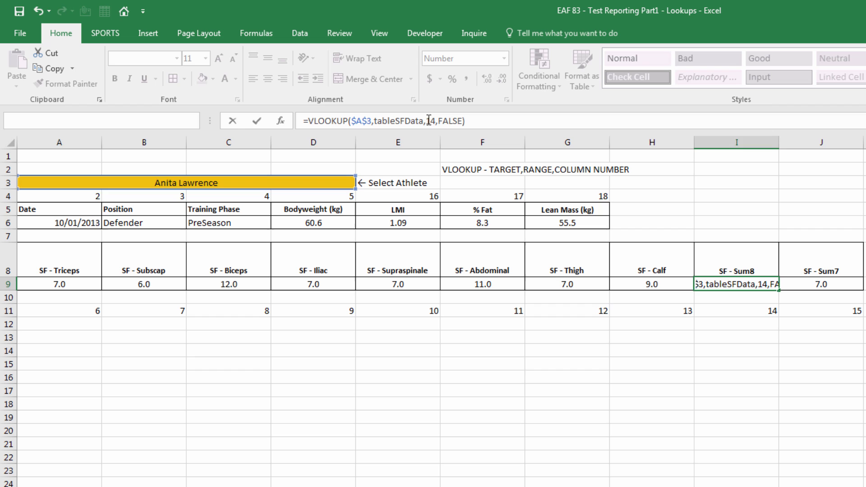
key(Tab)
double_click(429, 121)
text(15,FALSE))
key(Return)
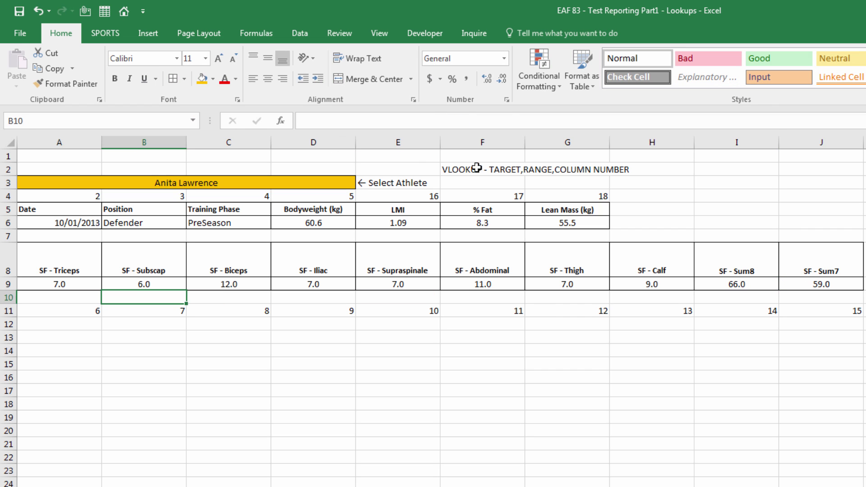
mouse_move(93, 309)
mouse_down()
mouse_move(766, 300)
mouse_move(841, 309)
mouse_up()
Step: Delete the helper column numbers in A11:J11 and A4:G4
key(Delete)
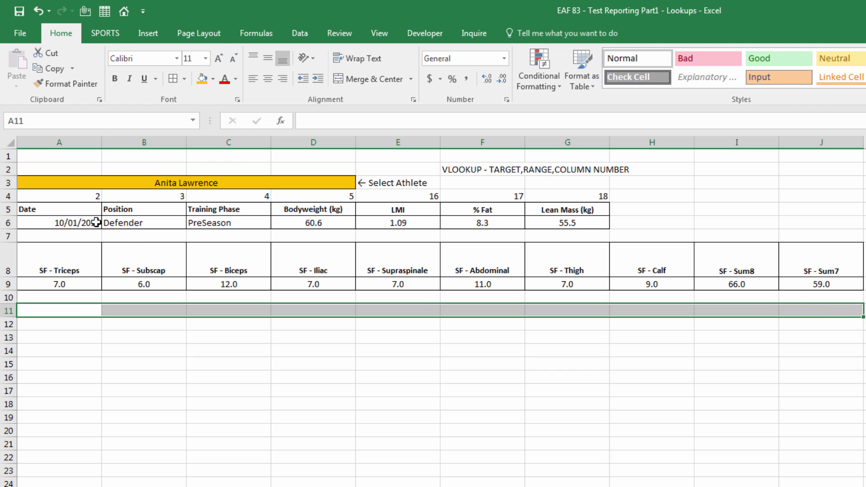
drag(91, 196, 576, 195)
key(Delete)
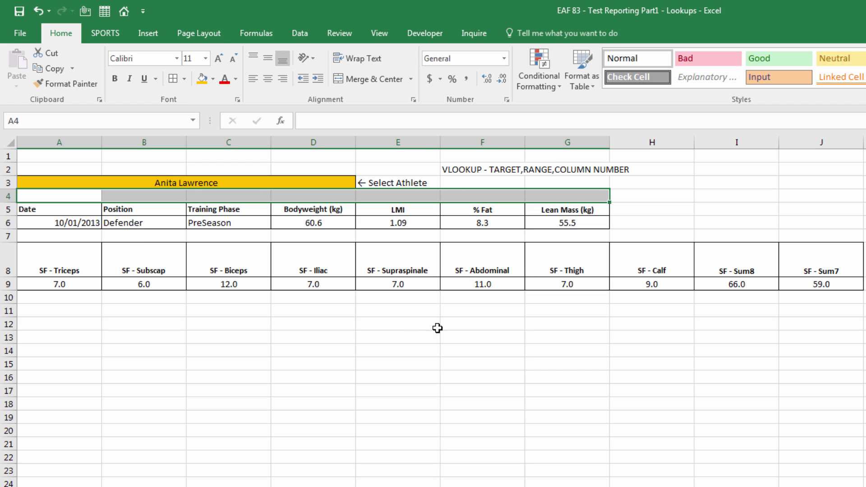
click(296, 417)
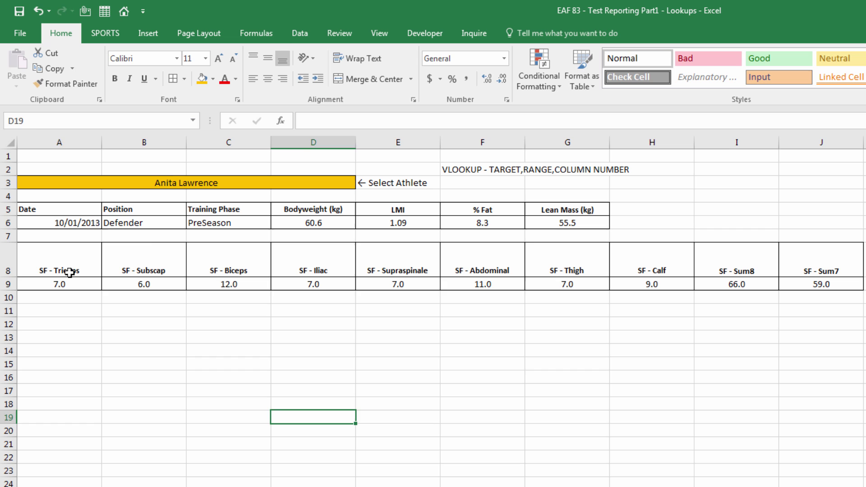
drag(70, 272, 652, 285)
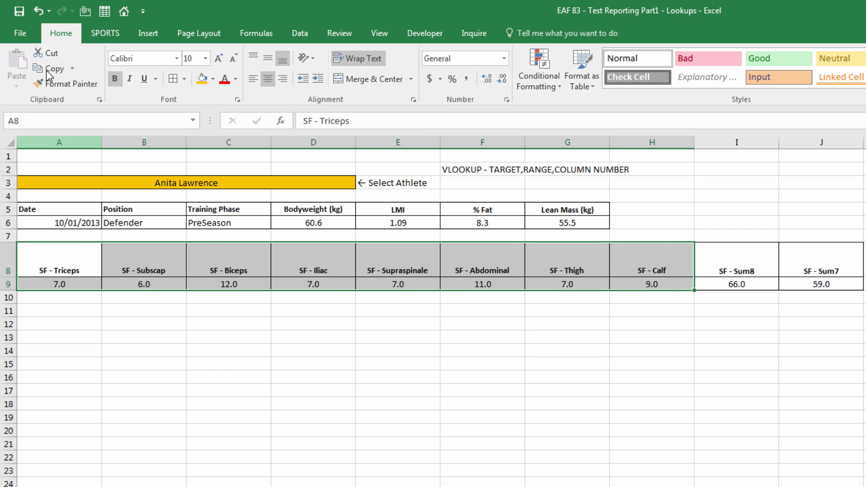
Step: Insert a clustered column chart of the skinfolds, placed below the table and widened to column H
click(148, 33)
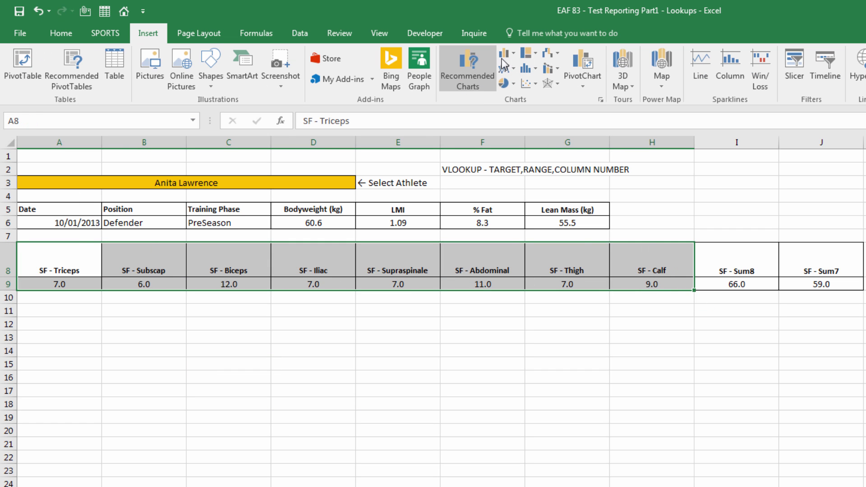
click(507, 54)
click(515, 93)
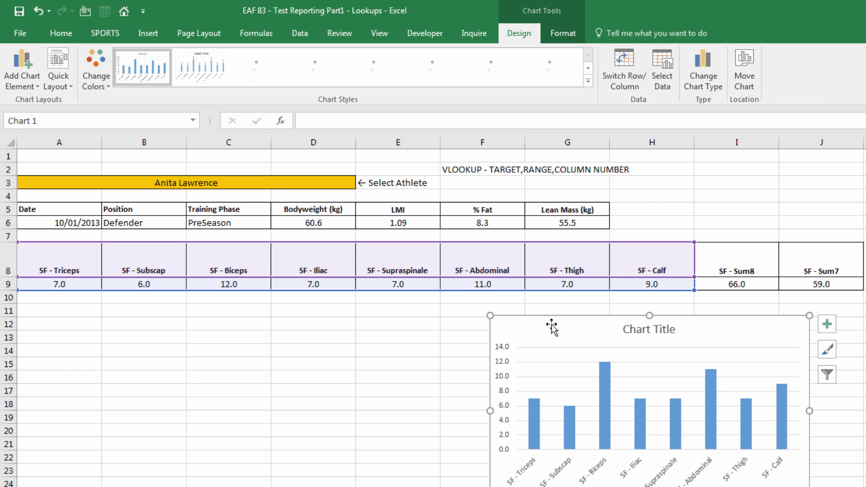
drag(551, 325, 55, 310)
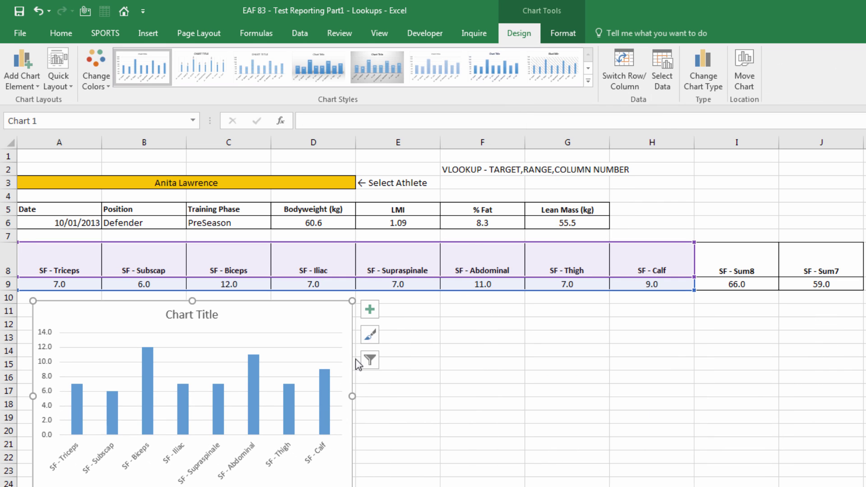
drag(352, 396, 693, 396)
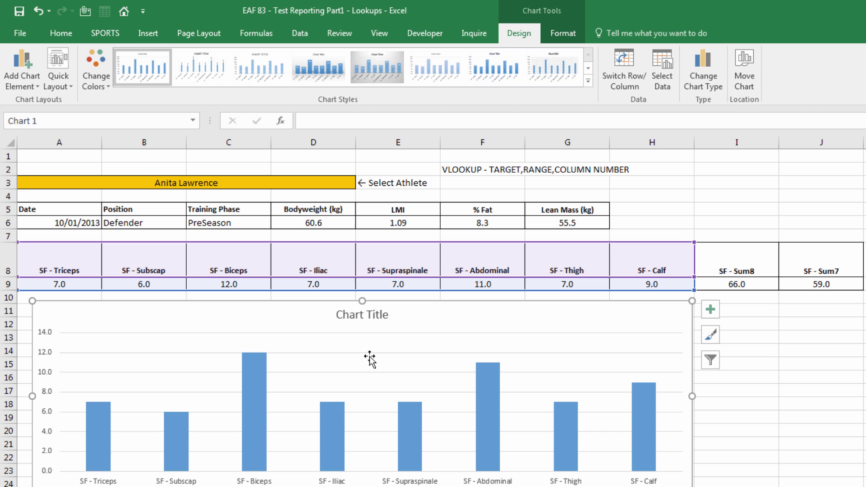
Step: Retitle the chart 'Skinfoldss (mm)'
click(363, 315)
text(Skinfoldss (mm))
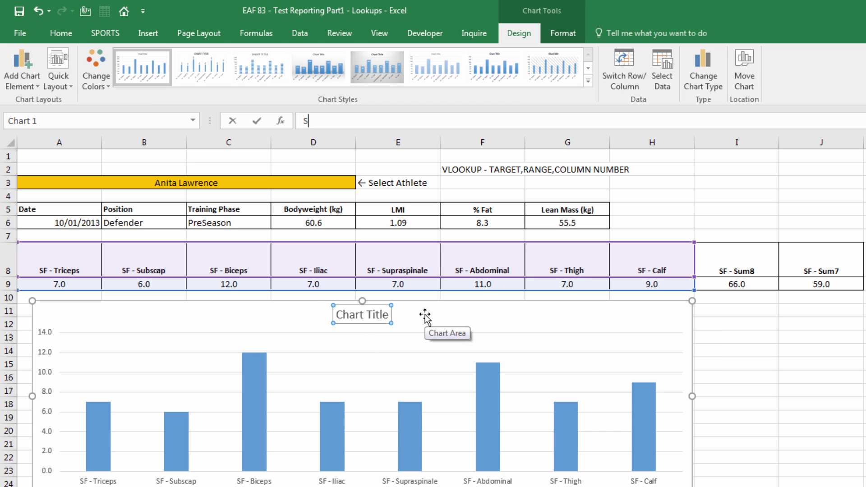
key(Return)
click(789, 411)
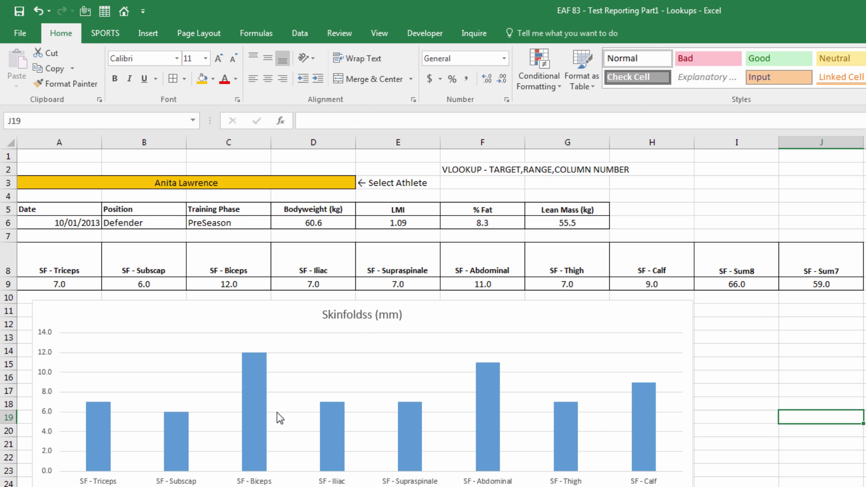
Step: Add data labels to the chart's bars
click(259, 460)
right_click(258, 402)
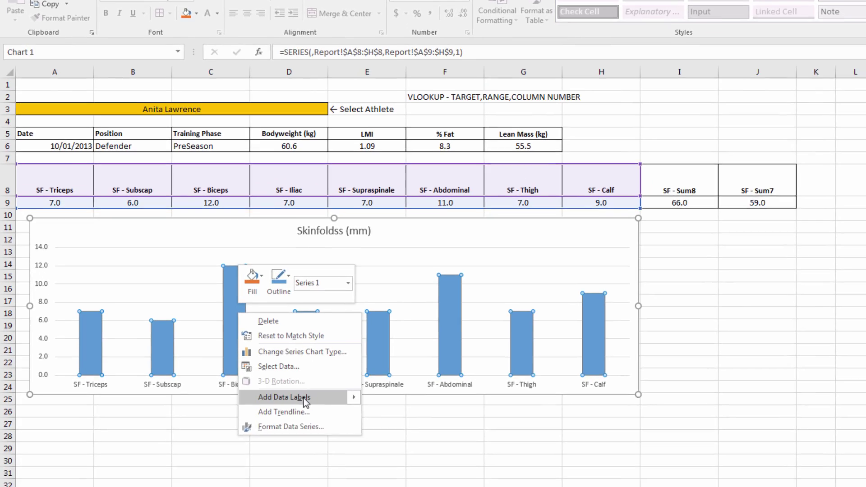
mouse_move(306, 400)
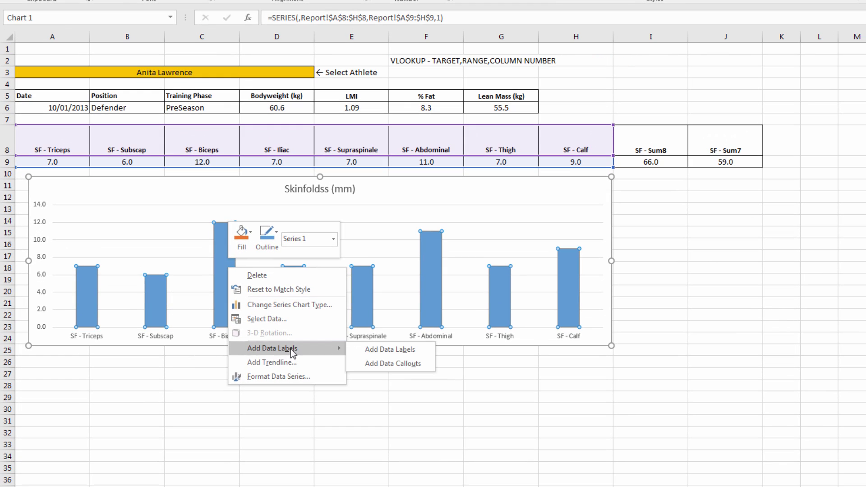
click(403, 400)
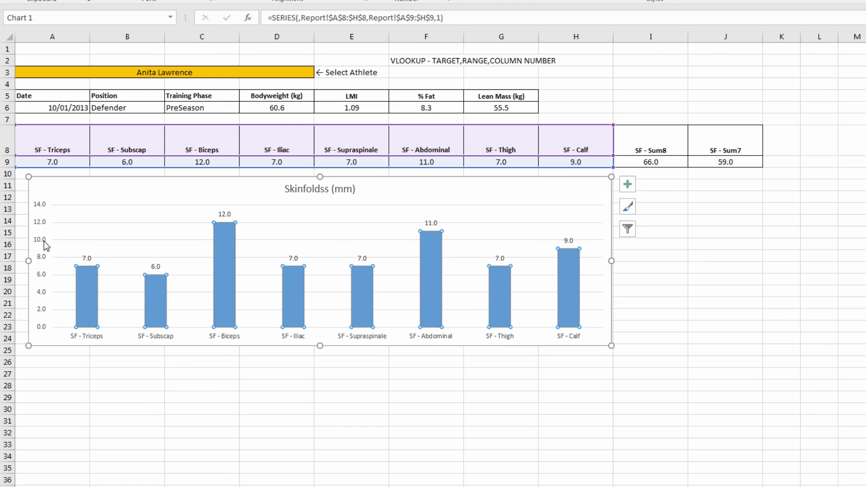
Step: Set the vertical axis number format to 0 decimal places
click(45, 243)
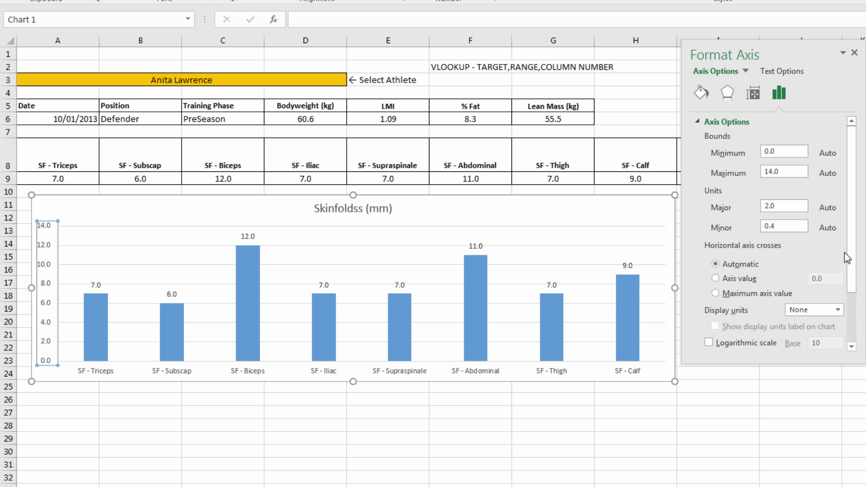
scroll(850, 257, down, 3)
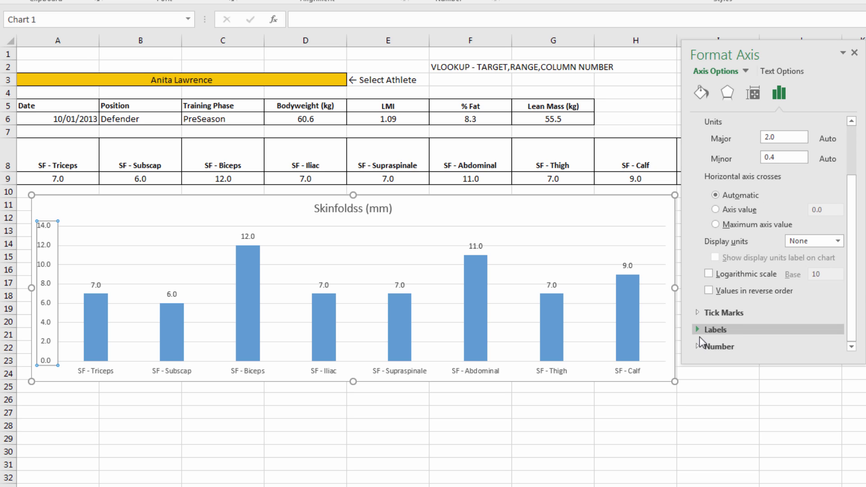
click(706, 346)
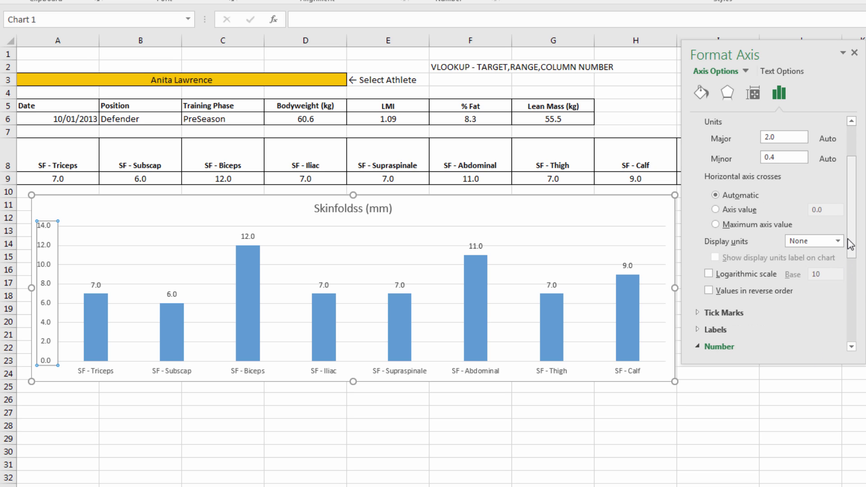
scroll(860, 334, down, 5)
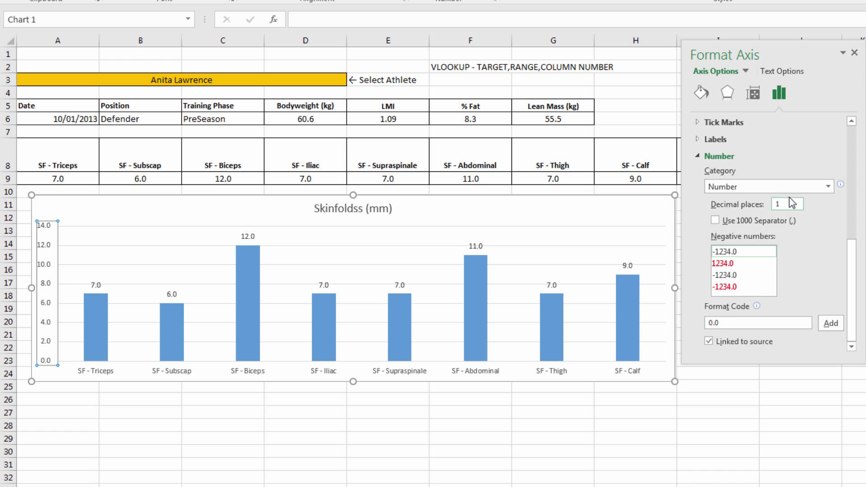
click(787, 205)
text(0)
click(110, 426)
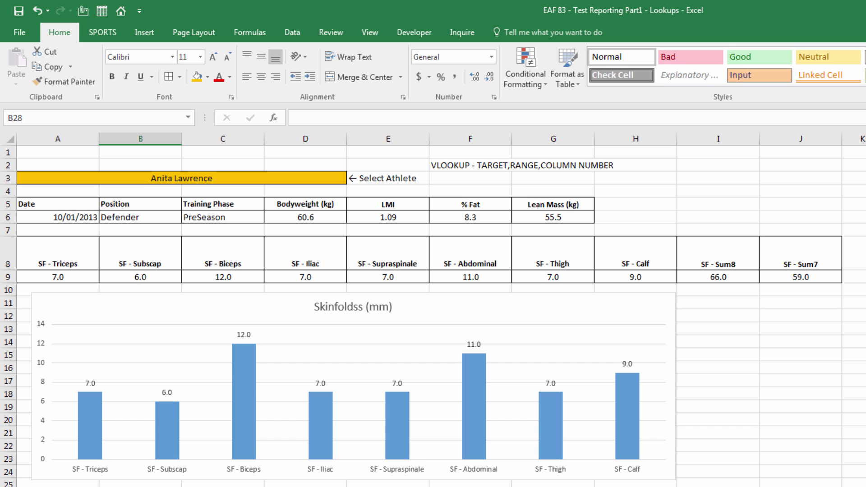
Step: Pick two different athletes from the A3 dropdown to check the figures and chart update
click(333, 177)
click(352, 178)
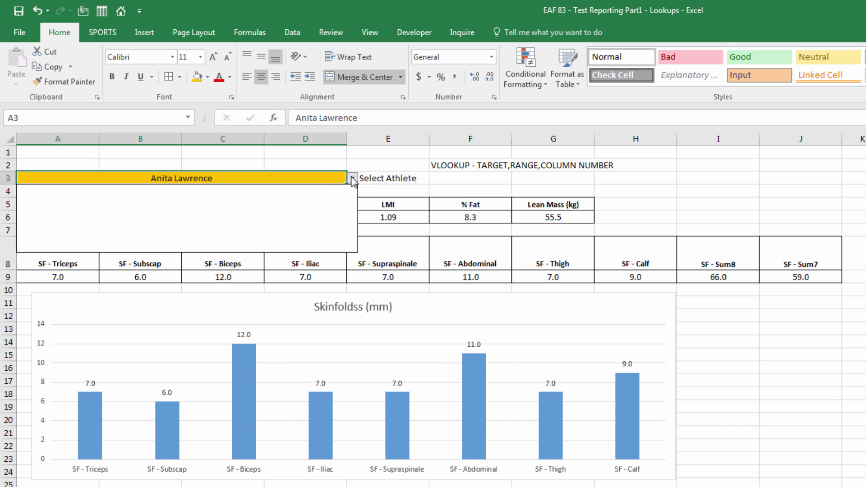
click(153, 220)
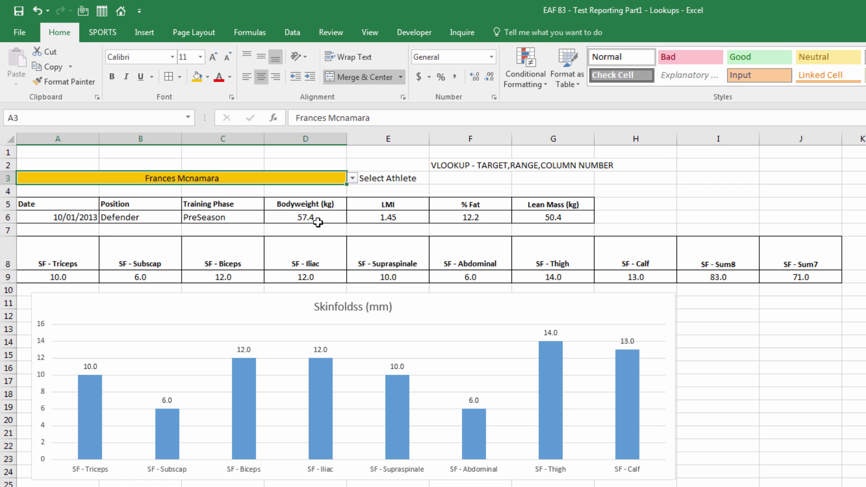
click(352, 179)
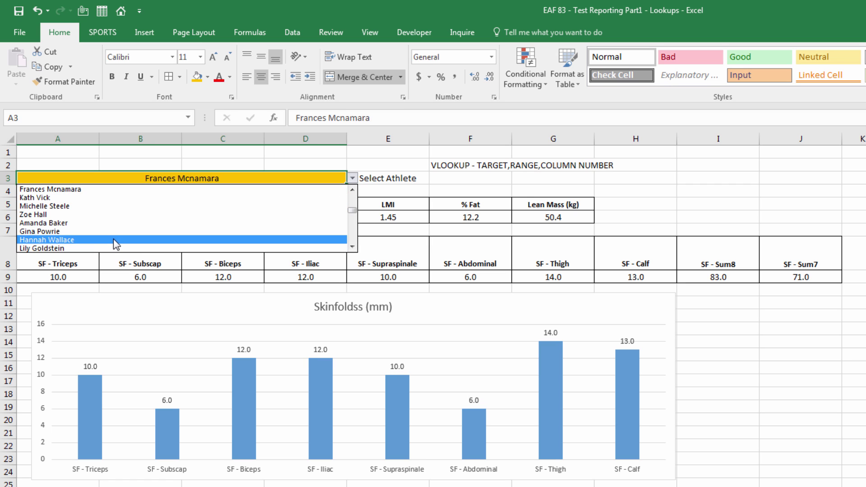
click(117, 243)
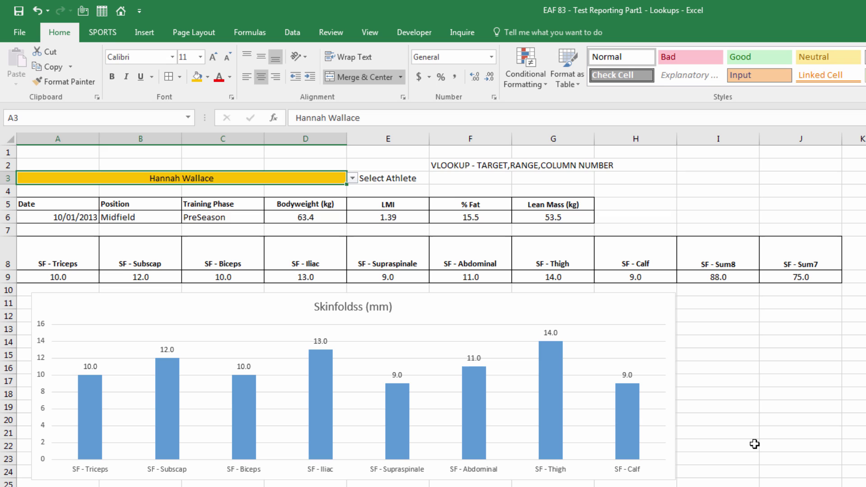
click(735, 335)
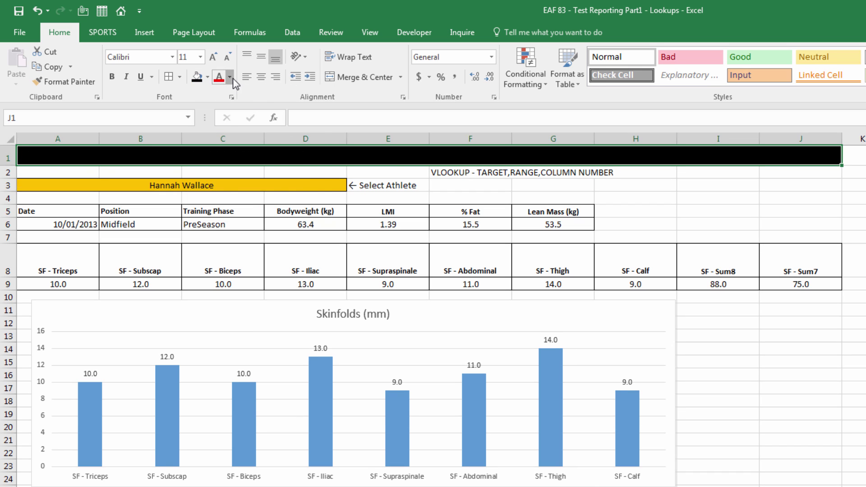
Step: Make the row 1 heading text white and hide the worksheet gridlines
click(229, 77)
click(221, 118)
click(223, 211)
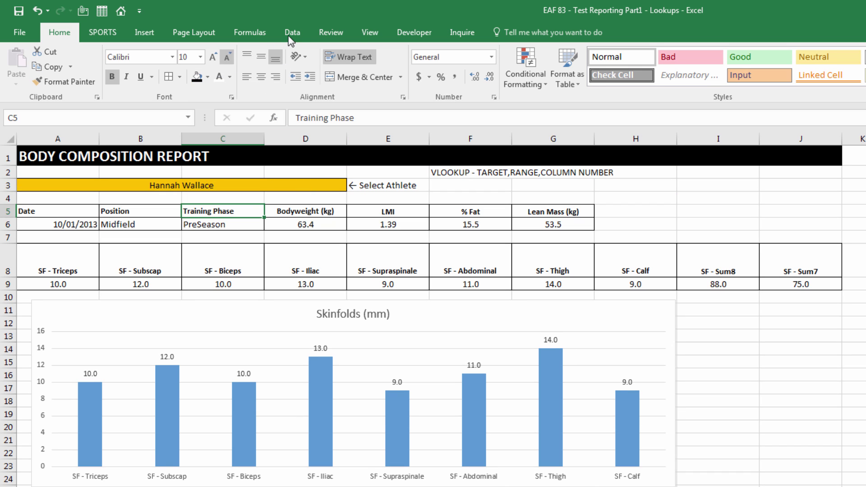
click(374, 34)
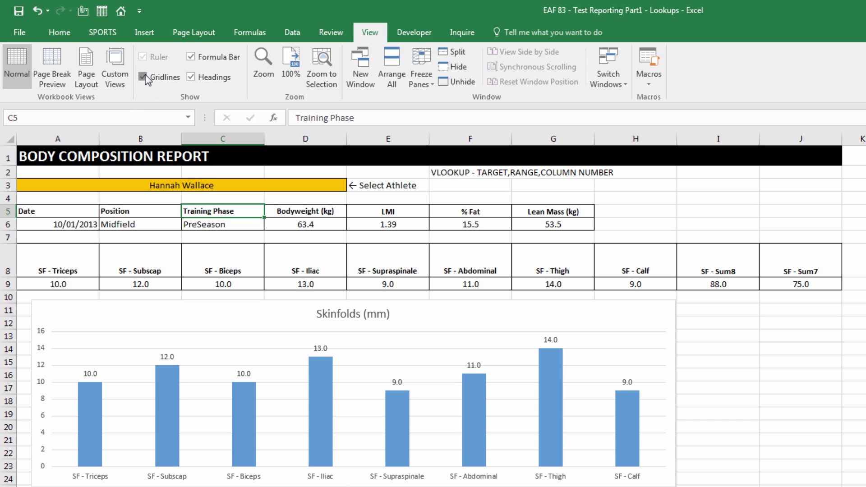
click(142, 76)
click(801, 413)
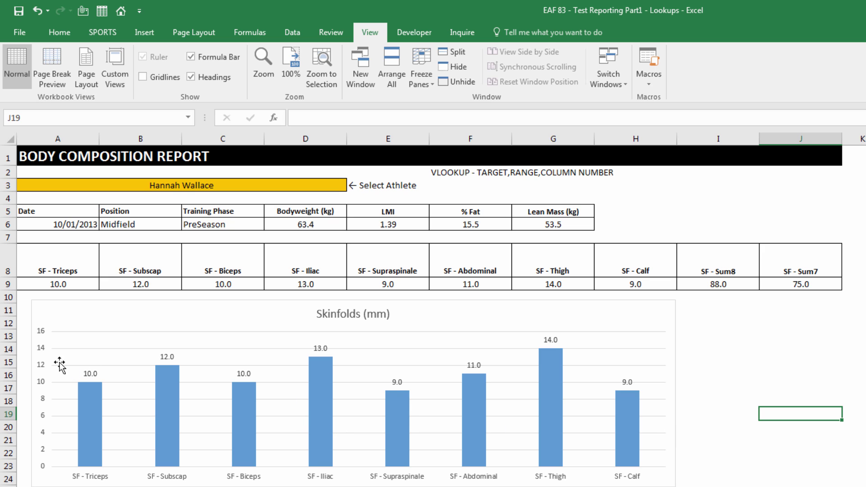
Step: Switch the report to another athlete: Attacker, 60.2 kg, Sum8 82.0
click(298, 184)
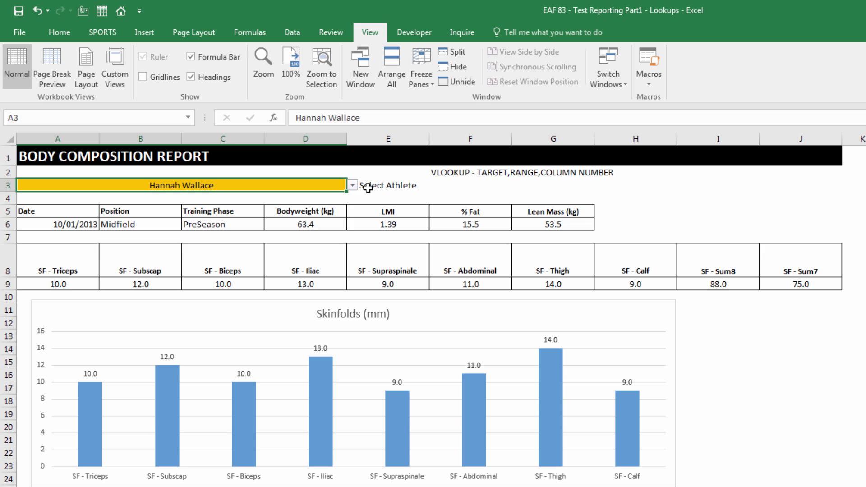
click(353, 185)
click(174, 229)
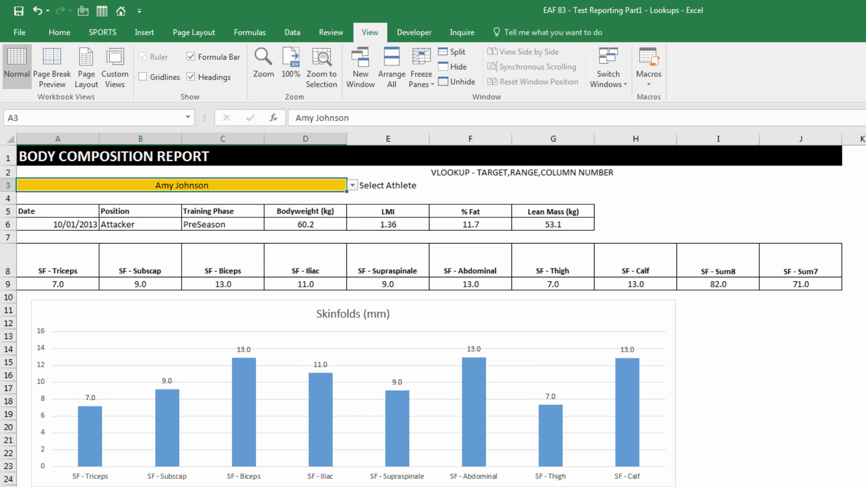
click(776, 348)
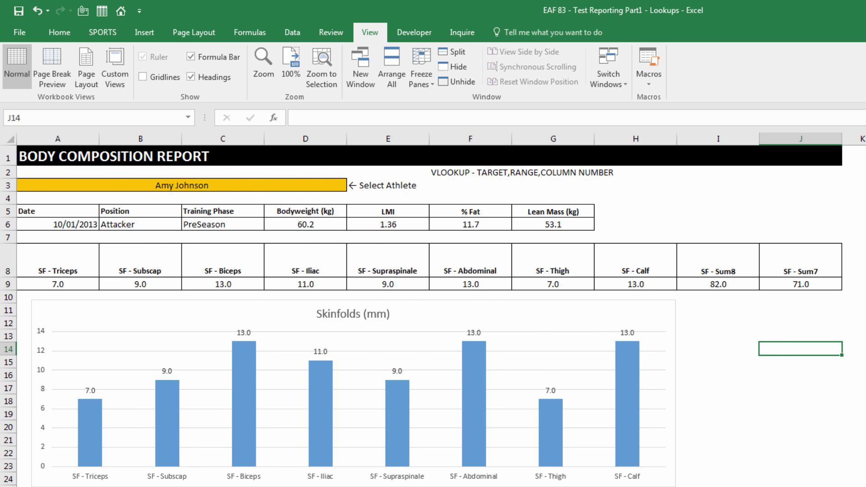
Step: Convert the athlete data on the Table sheet into a formatted table named TBLSFData
key(ctrl+Page_Down)
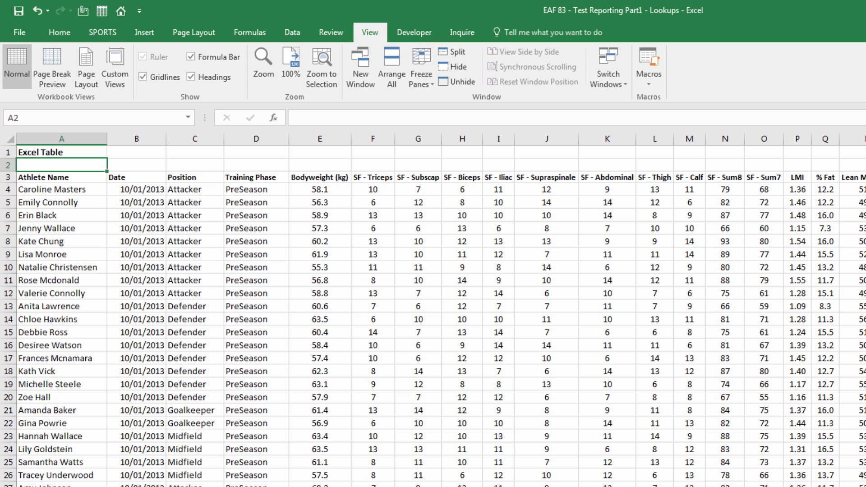
click(45, 244)
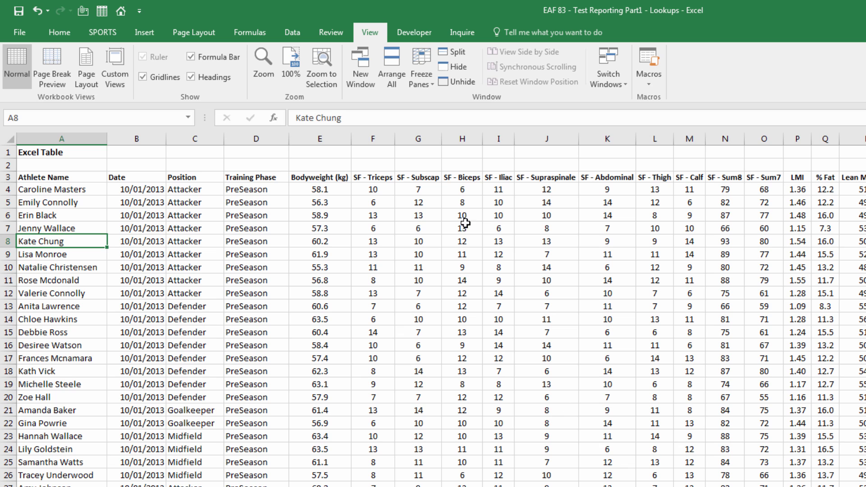
click(144, 32)
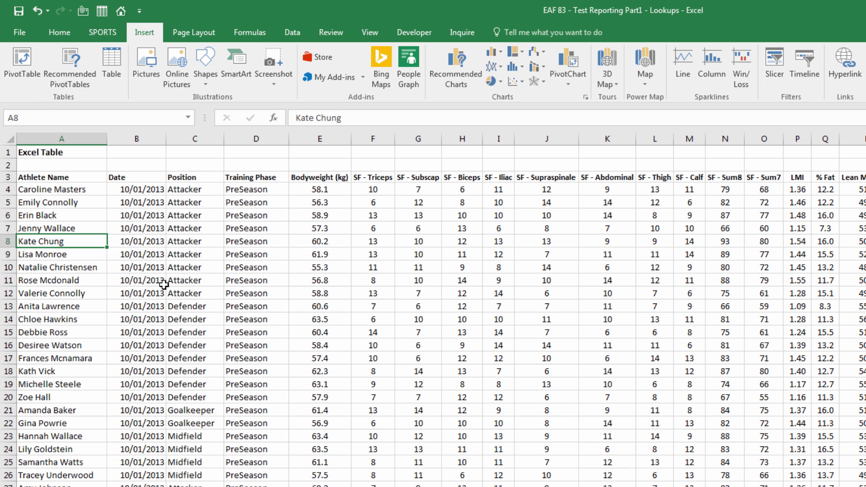
click(113, 76)
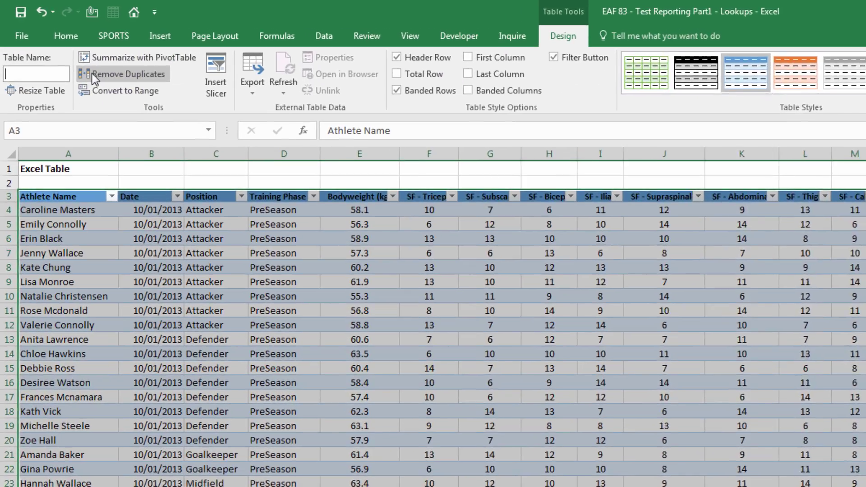
text(TBLS)
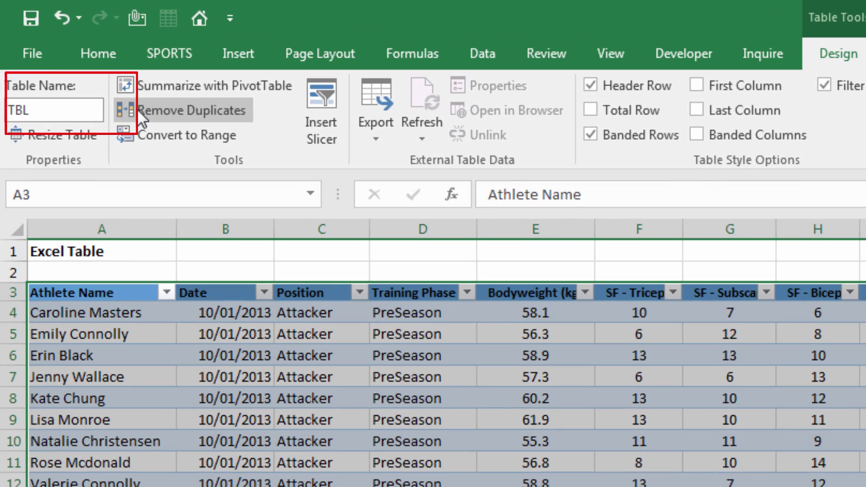
text(FData)
key(Return)
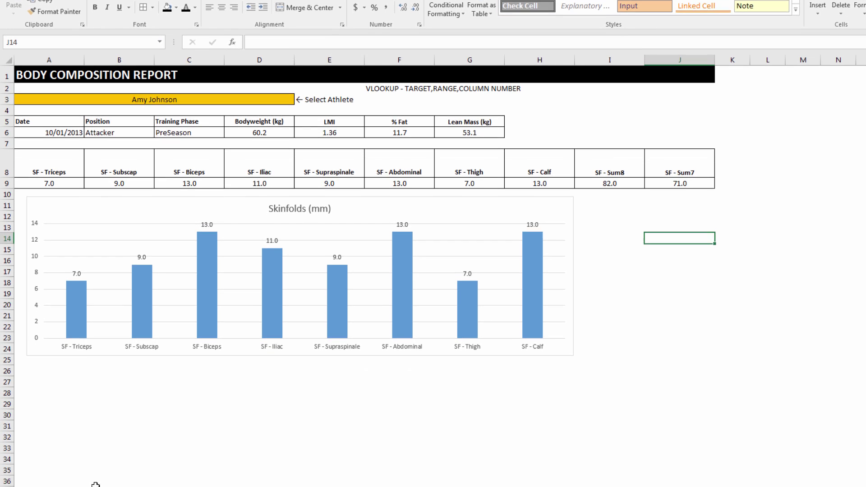
Step: Copy the Report sheet to the end of the workbook
right_click(107, 474)
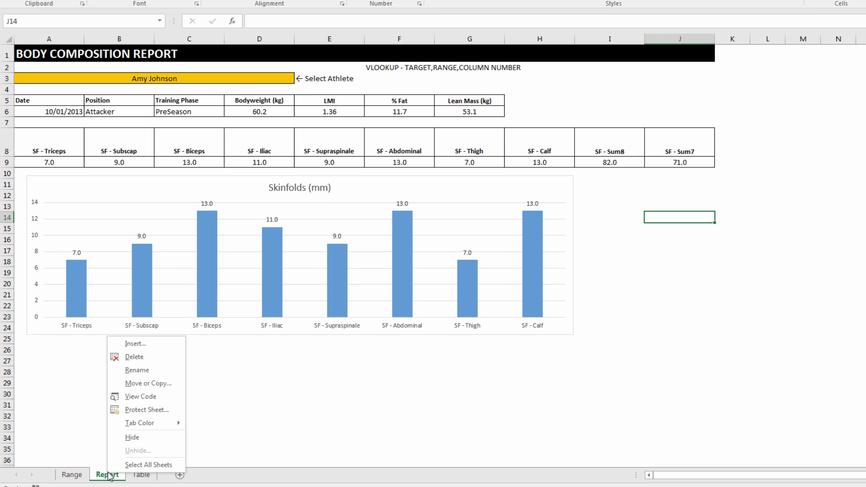
click(157, 384)
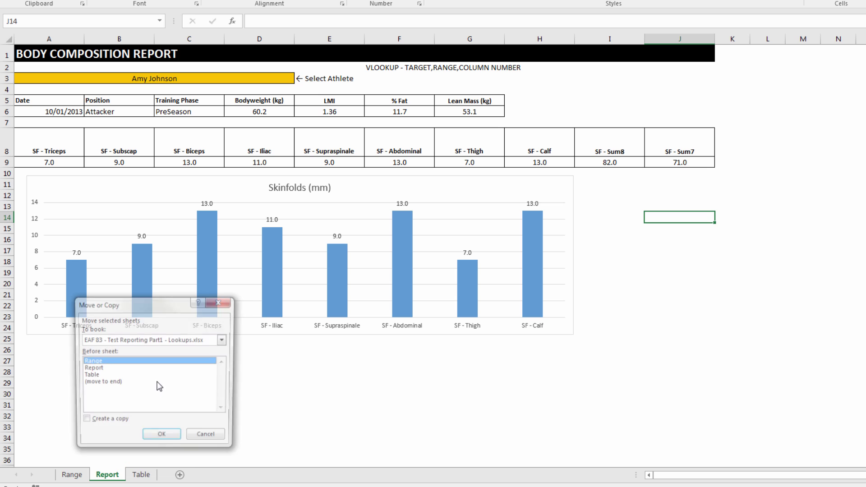
click(100, 383)
click(92, 426)
click(162, 438)
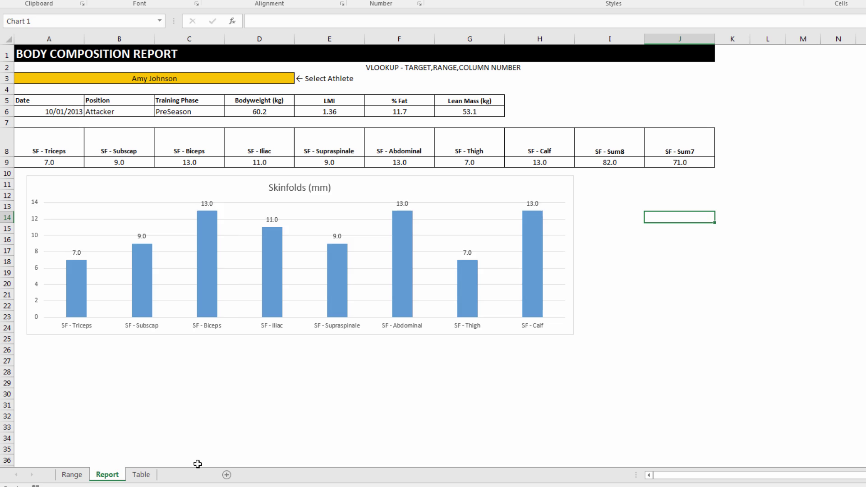
Step: Rename the copied sheet 'ReportTBL'
double_click(184, 475)
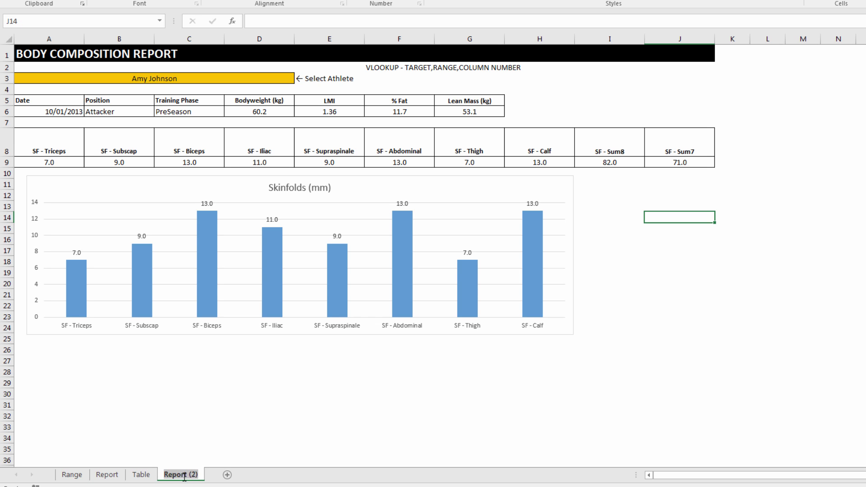
key(End)
key(BackSpace)
key(BackSpace)
key(BackSpace)
key(BackSpace)
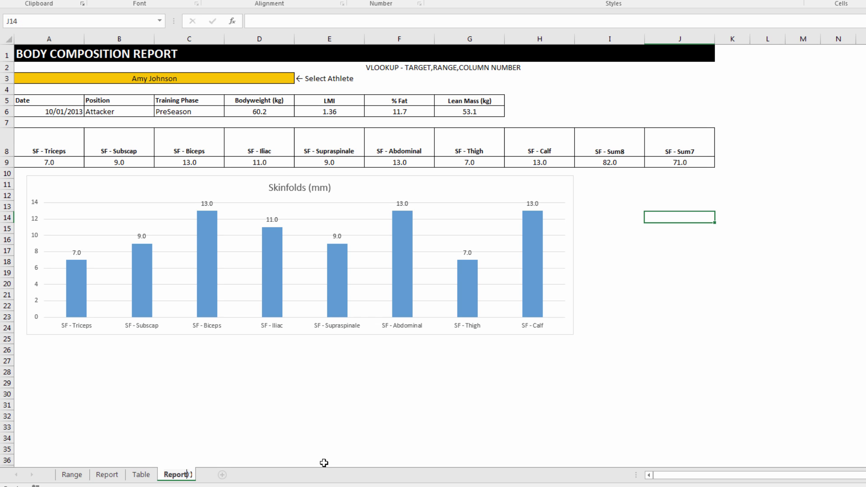
text(TBL)
key(Return)
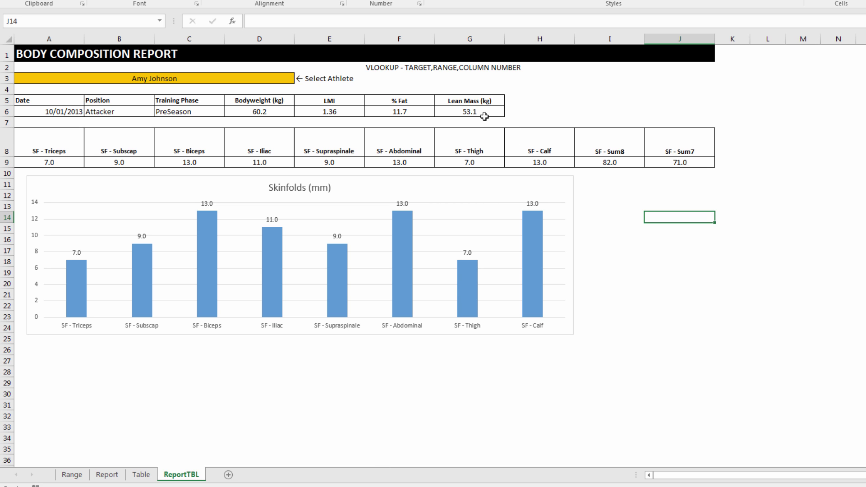
Step: Clear the summary values in row 6 and the skinfold values in row 9
drag(485, 116, 42, 108)
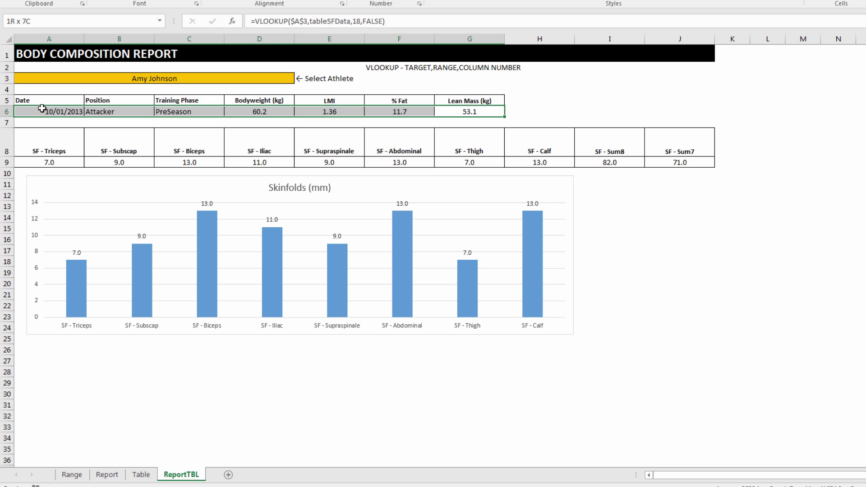
key(Delete)
click(695, 163)
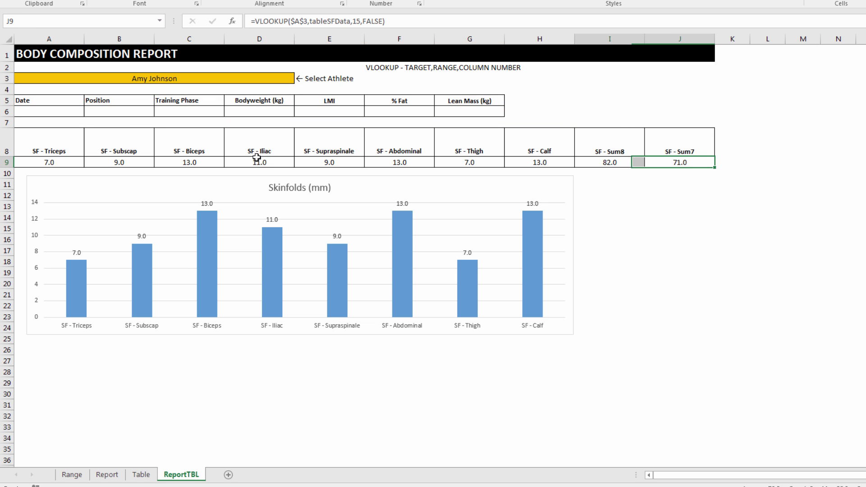
drag(257, 157, 36, 165)
key(Delete)
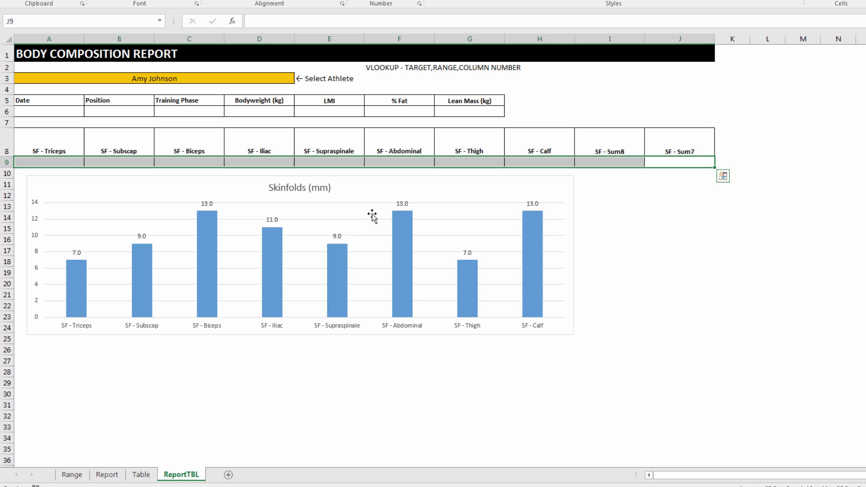
click(681, 273)
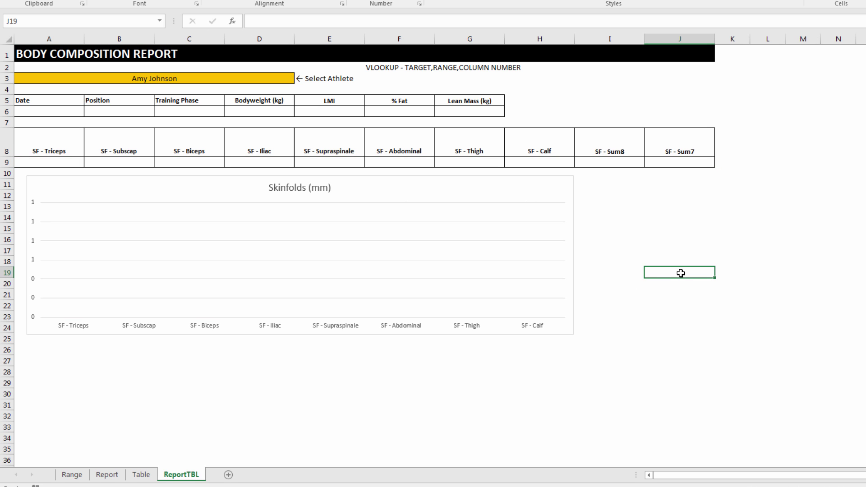
click(57, 111)
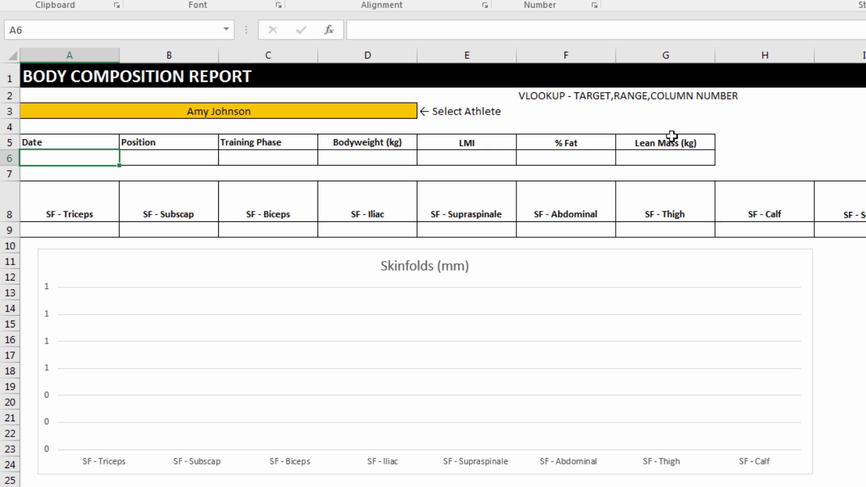
Step: Enter the note 'INDEX - RANGE,COL,ROW' in cell F3
click(541, 109)
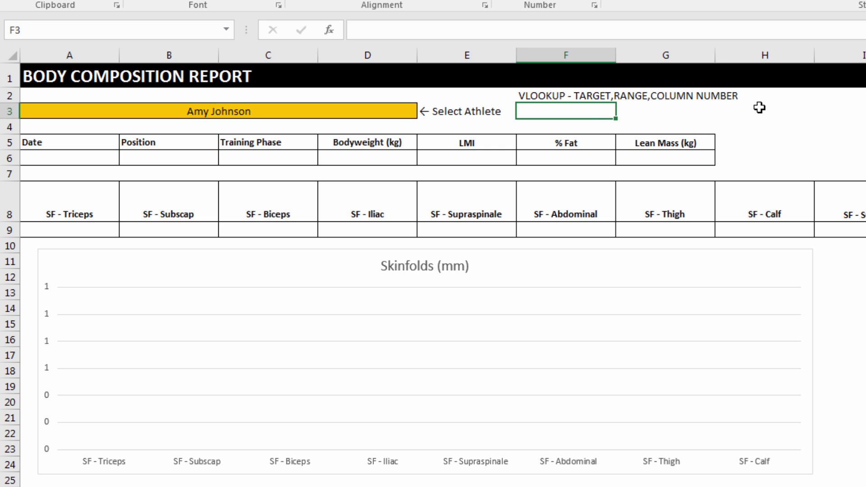
text(INDEX)
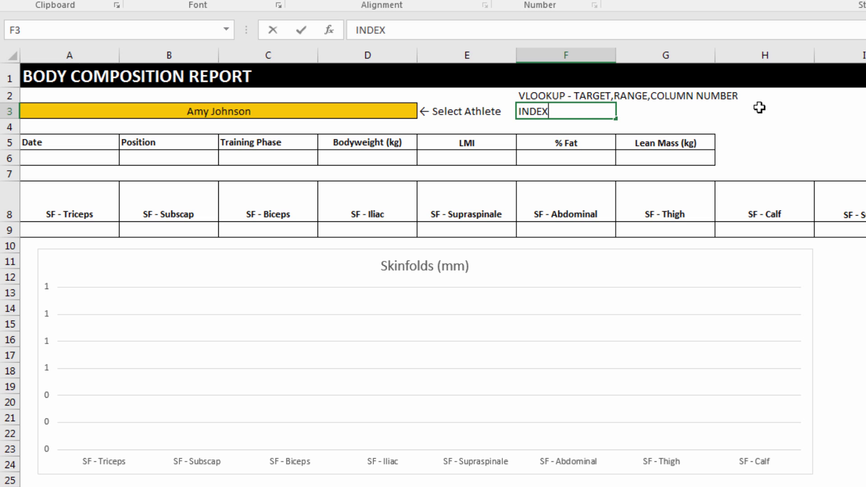
text( - RANGE,COL,ROW)
key(Return)
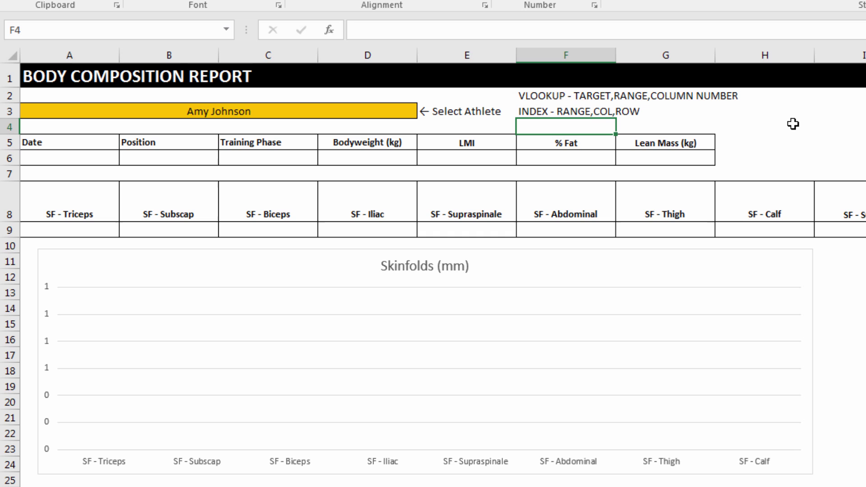
Step: In A6, enter a VLOOKUP of $A$3 in TBLSFData returning column 2, the date
click(66, 158)
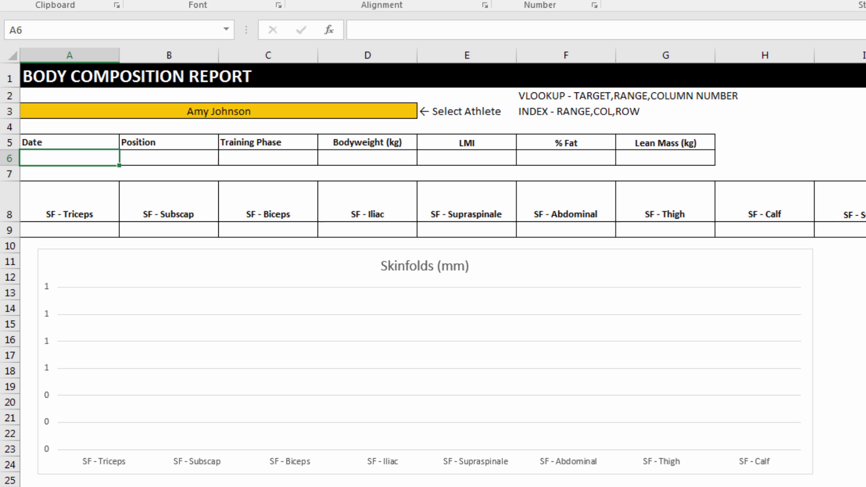
text(=VL)
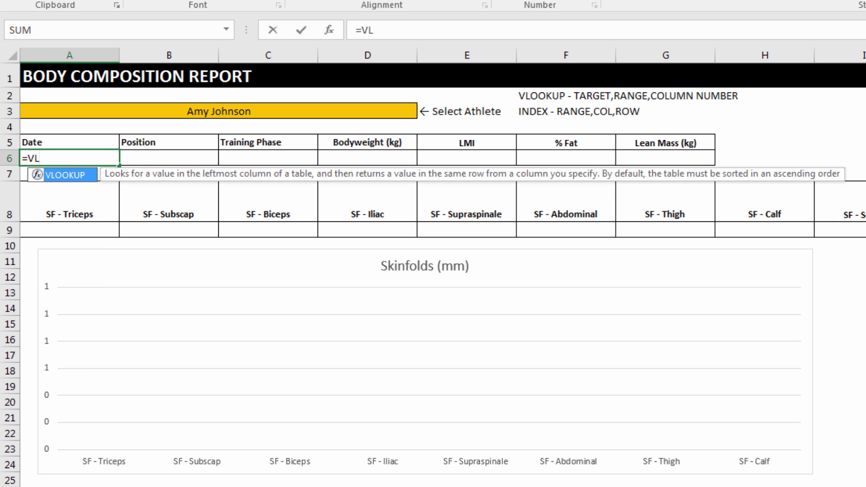
key(Tab)
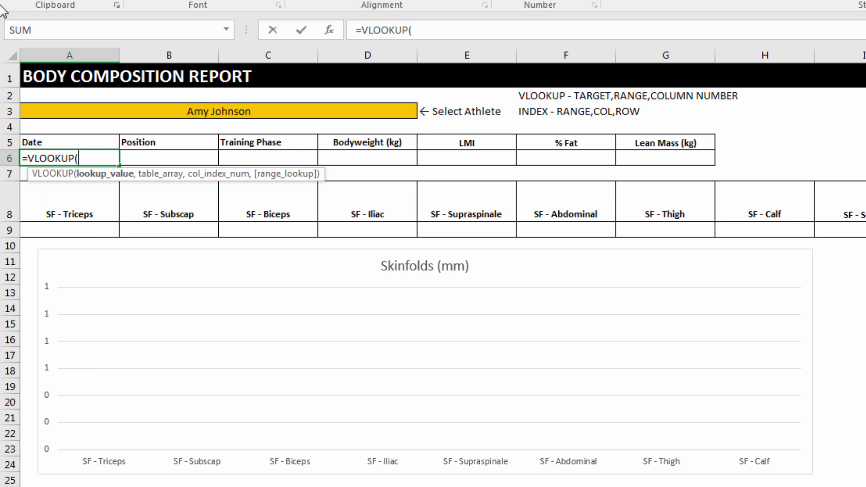
click(93, 114)
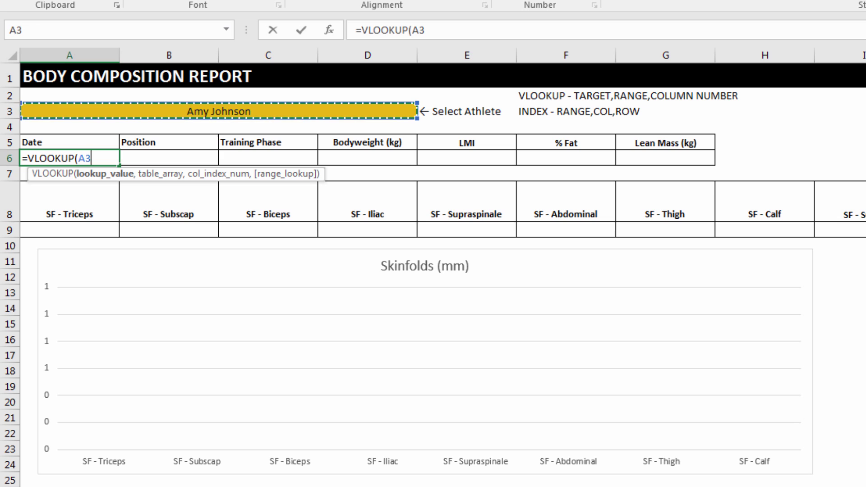
key(F4)
text(,)
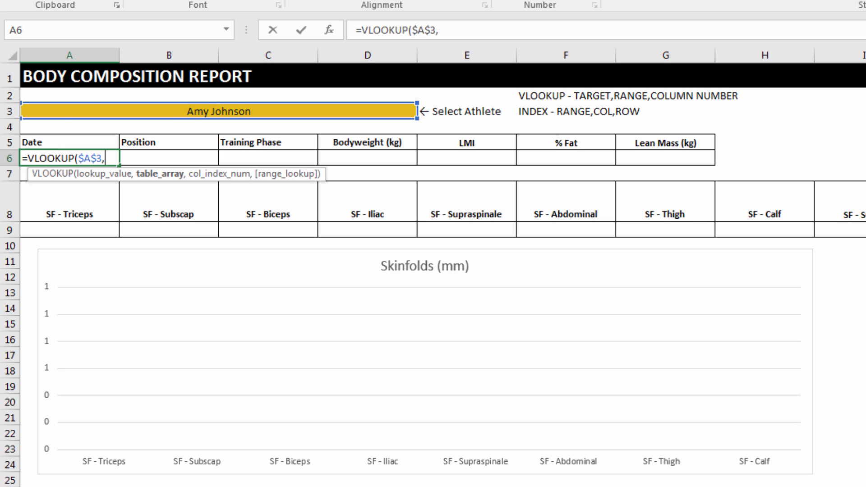
text(tblsf)
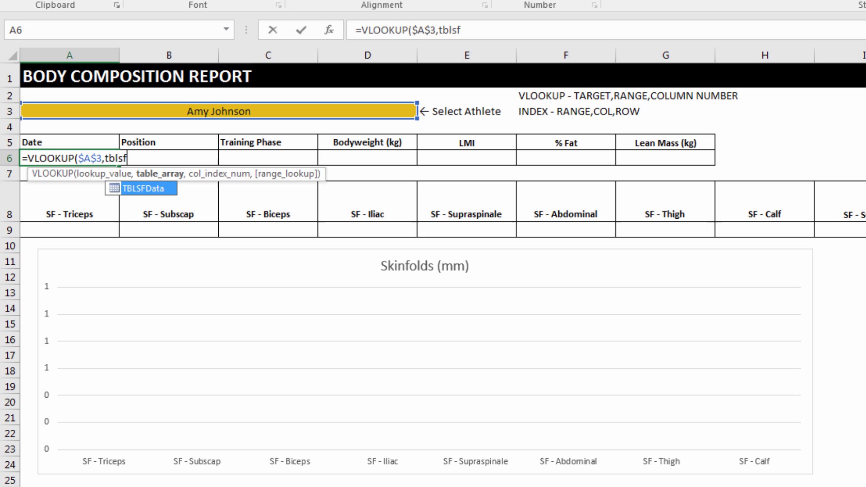
key(Tab)
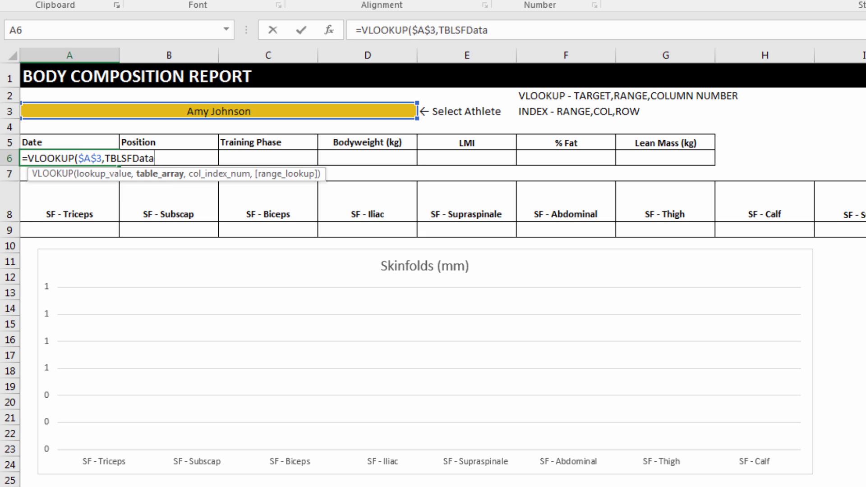
text(,2,)
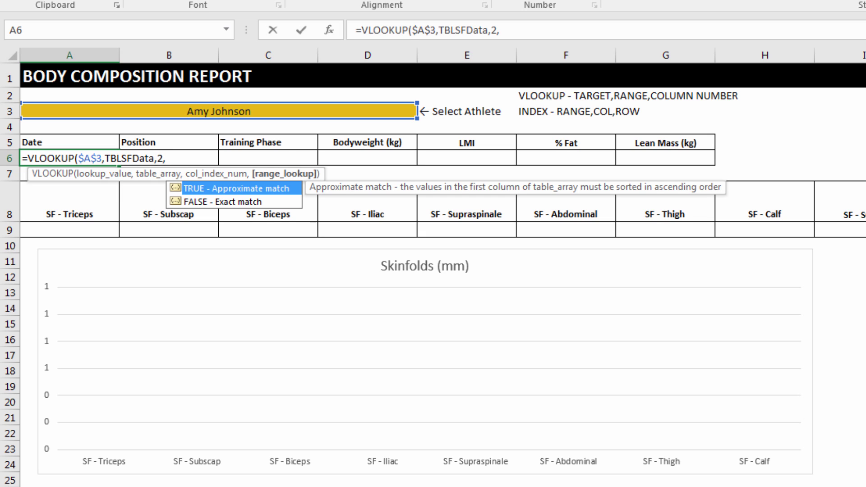
text(0))
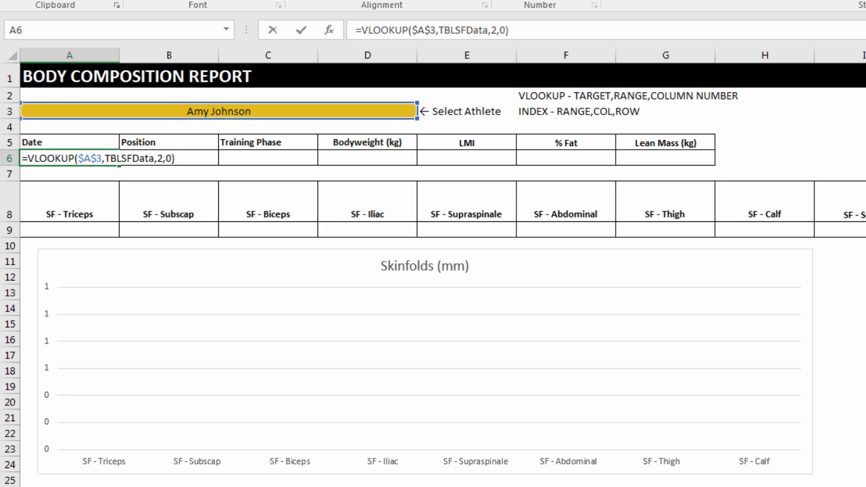
key(Return)
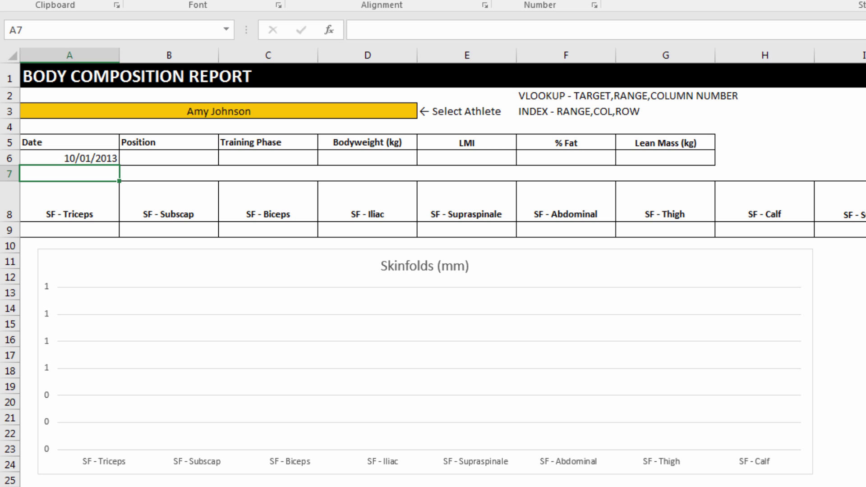
Step: Copy the lookup into B6 and change its column number to 3 for Position
click(94, 159)
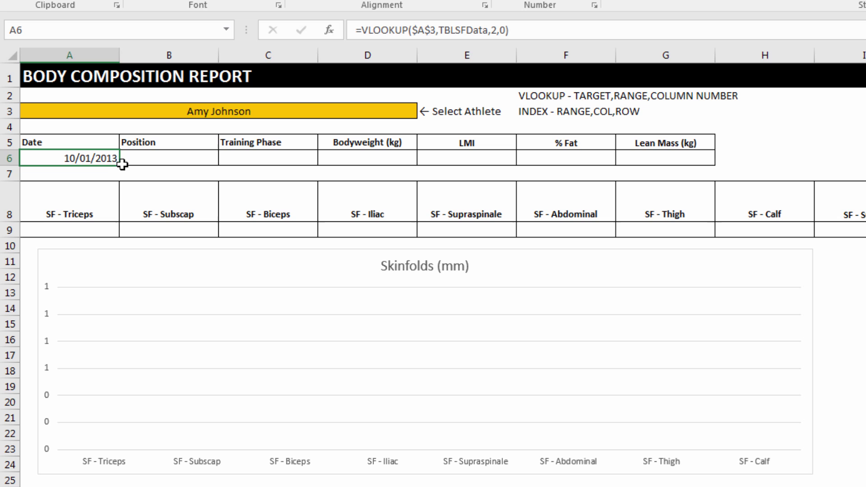
drag(120, 165, 207, 169)
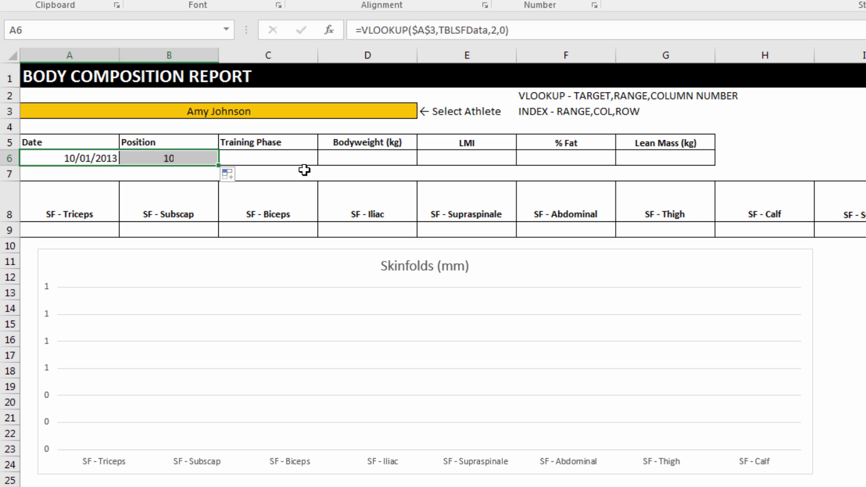
click(188, 162)
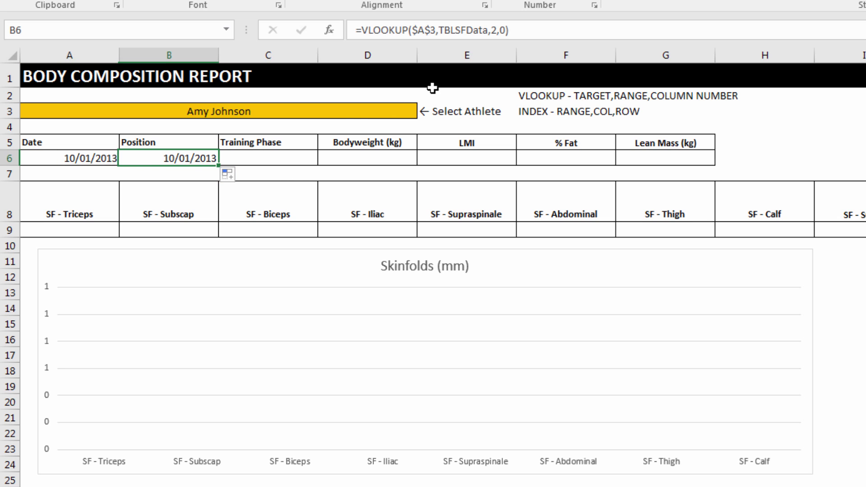
click(495, 31)
key(BackSpace)
text(3)
key(Return)
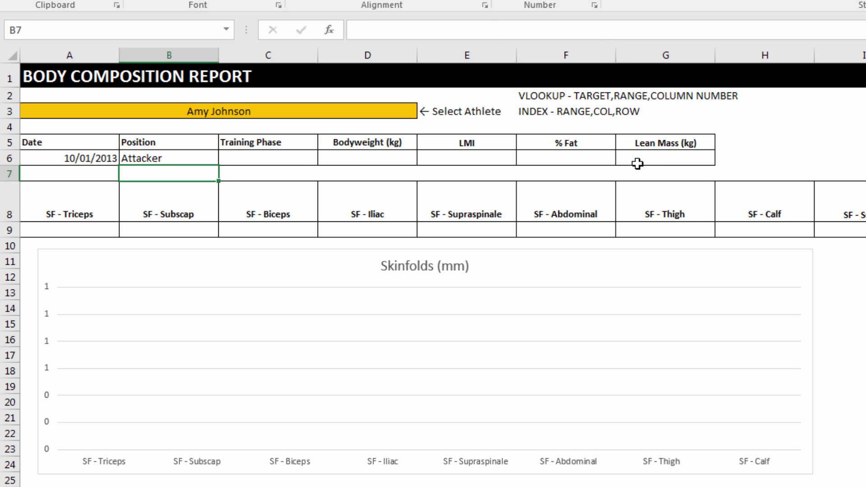
Step: Fill A6:B6 and the VLOOKUP note in F2:H2 yellow
drag(92, 158, 139, 158)
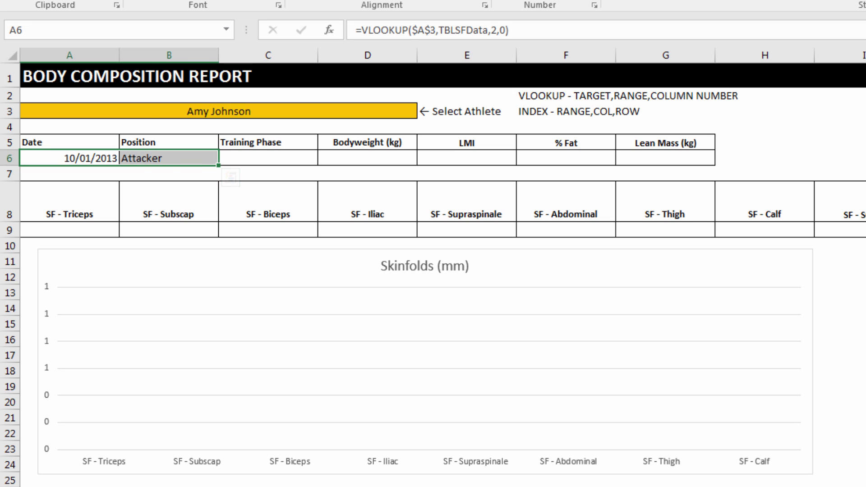
click(253, 2)
click(272, 101)
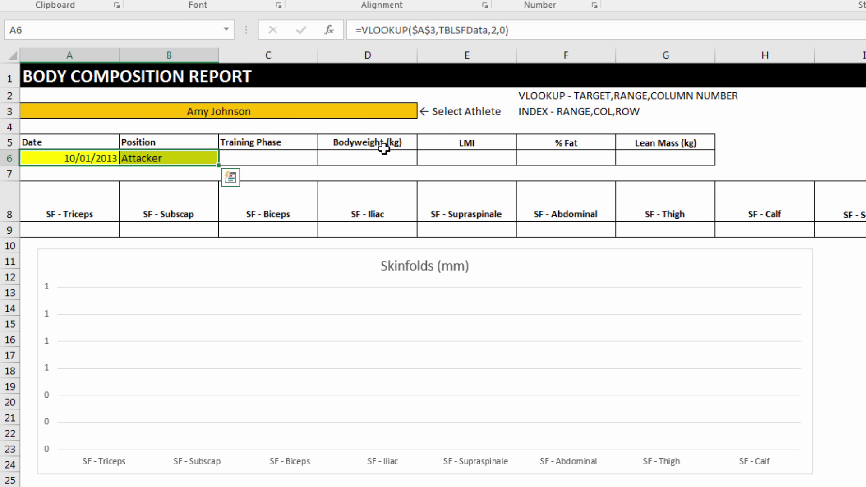
drag(528, 96, 744, 96)
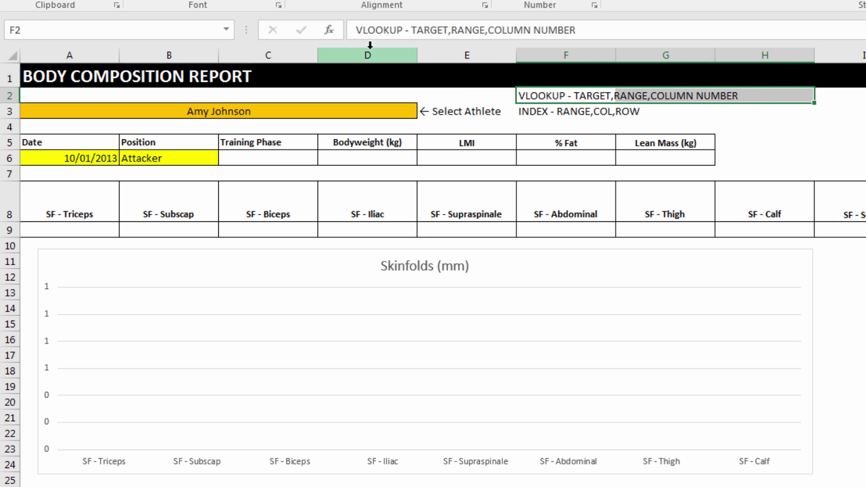
click(253, 1)
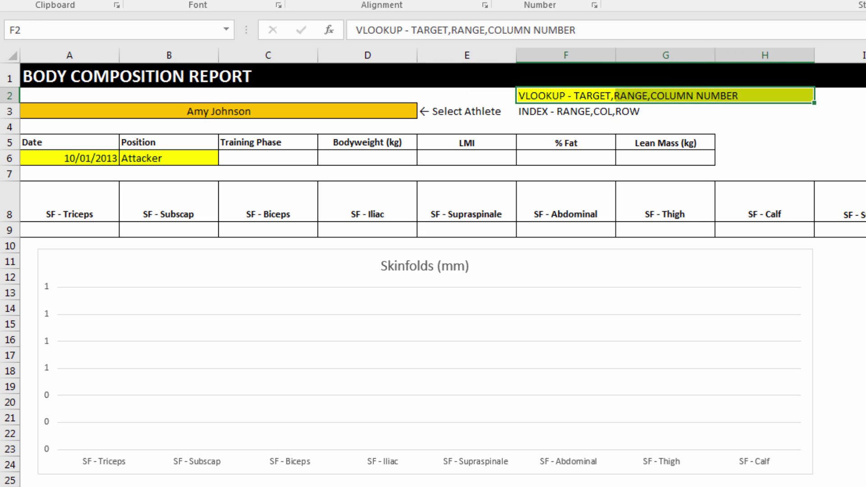
Step: In C6, type =INDEX(TBLSFData[Training Phase],MATCH($A$3,TBLSFData[Athlete Name],0)) with autocomplete
click(246, 159)
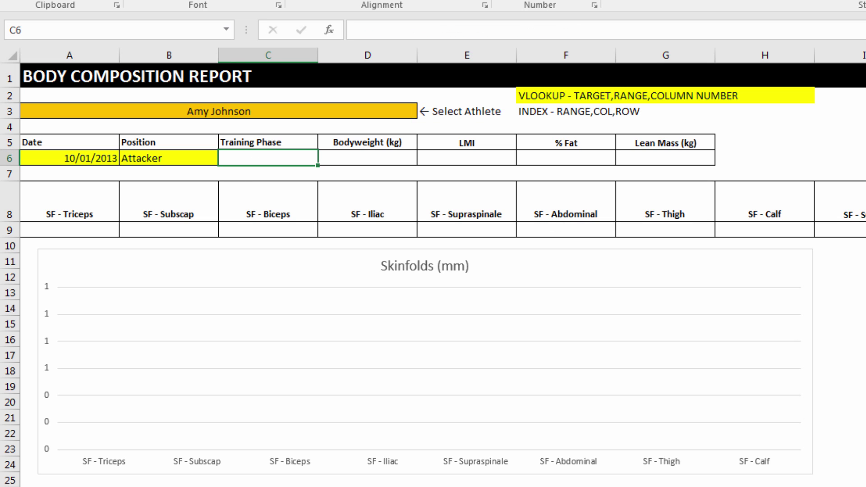
text(=index()
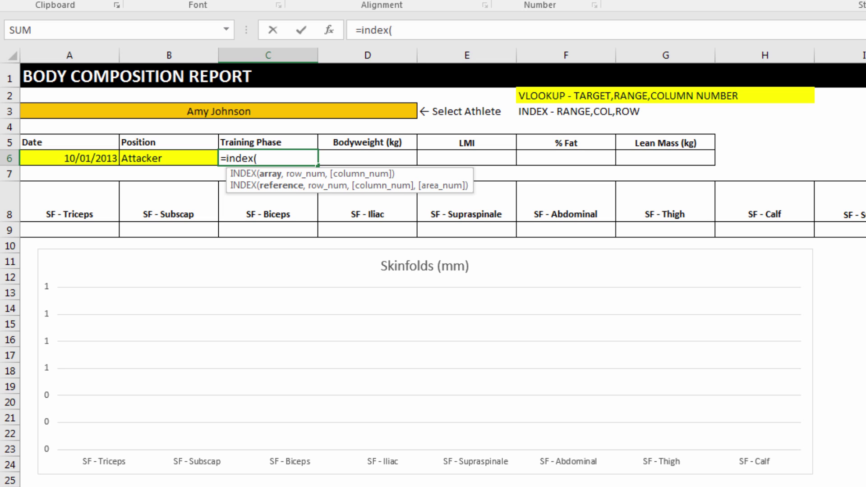
text(tbl)
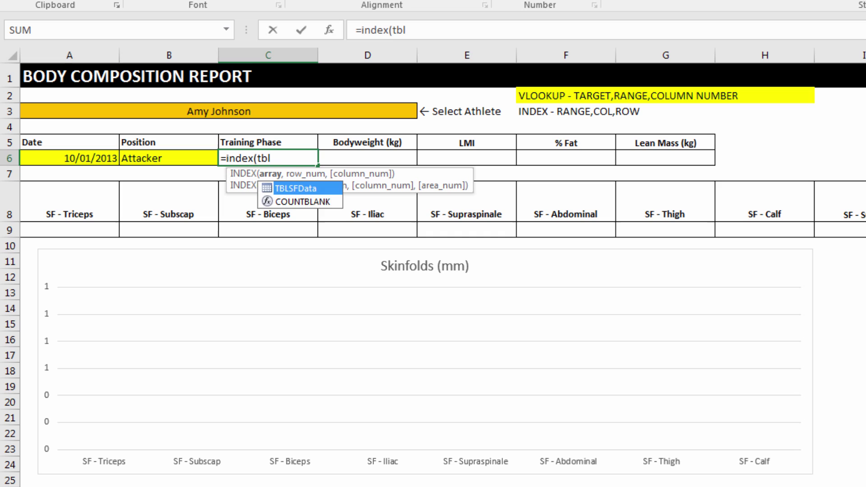
key(Tab)
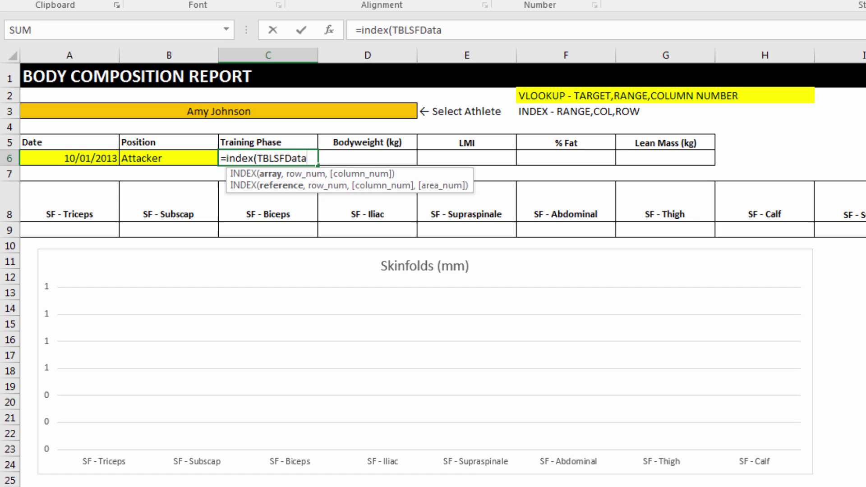
text([)
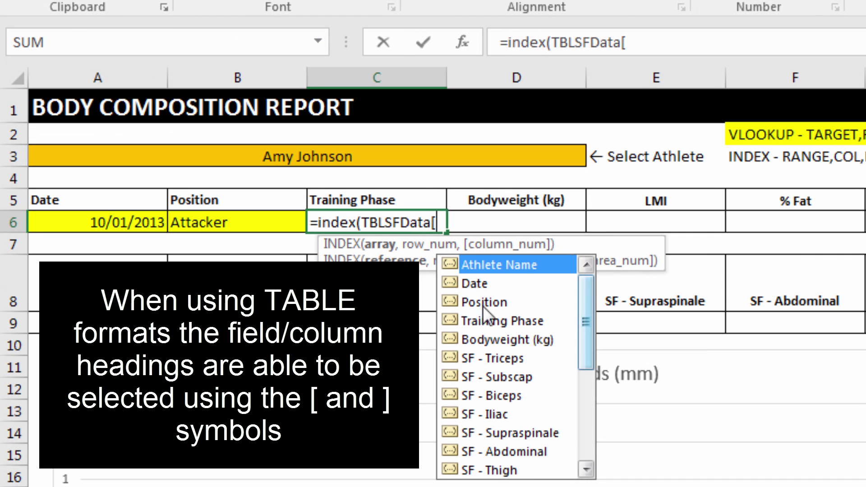
double_click(478, 321)
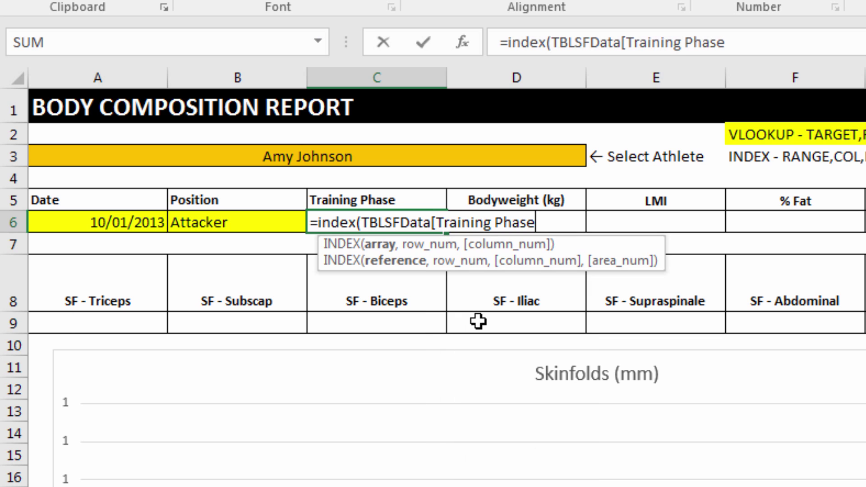
text(],)
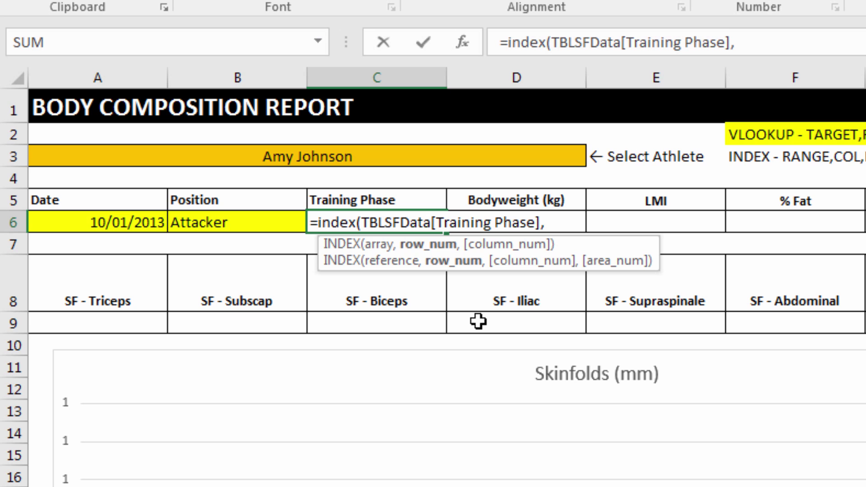
text(ma)
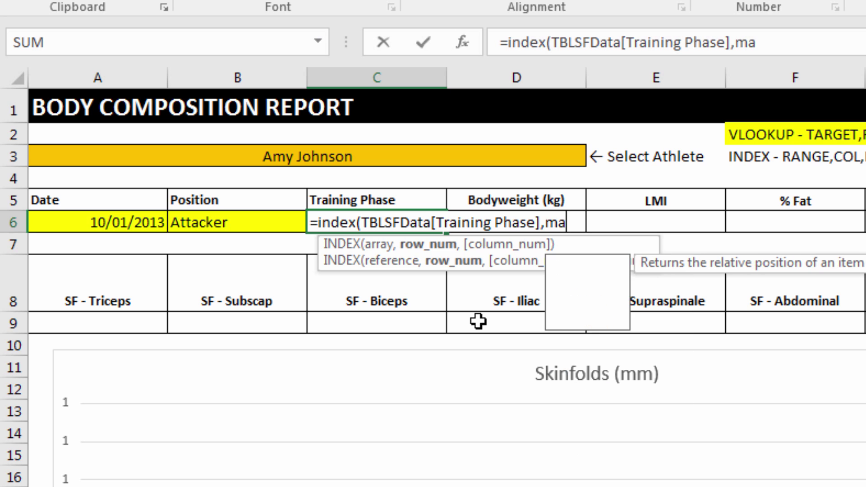
text(tch()
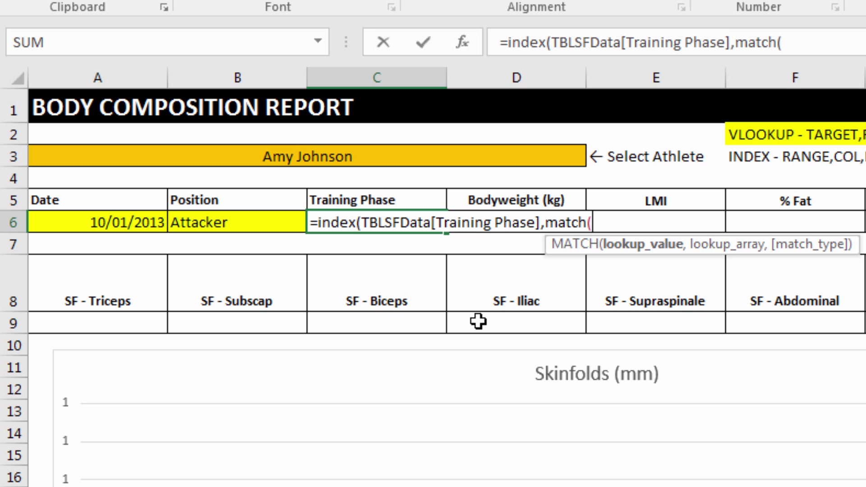
text($A$3)
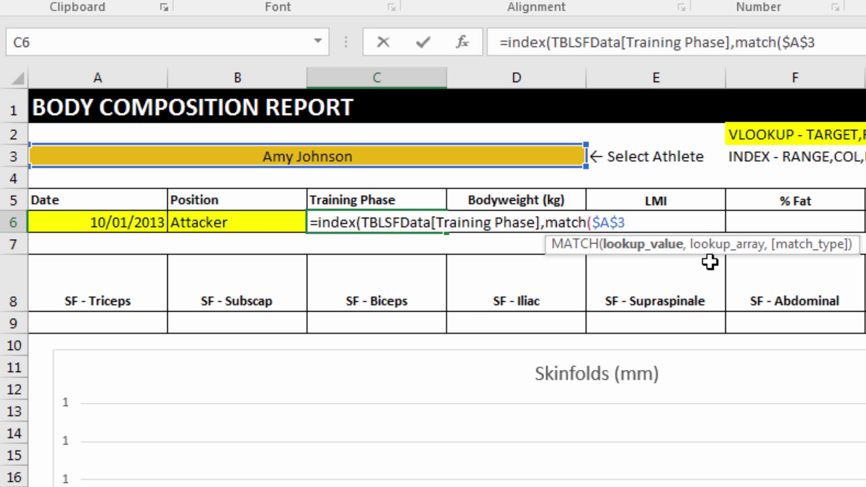
text(,)
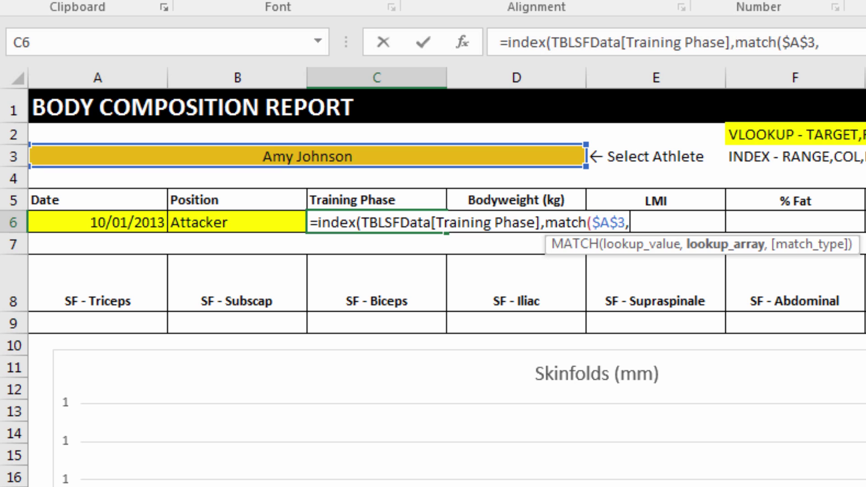
text(tbl)
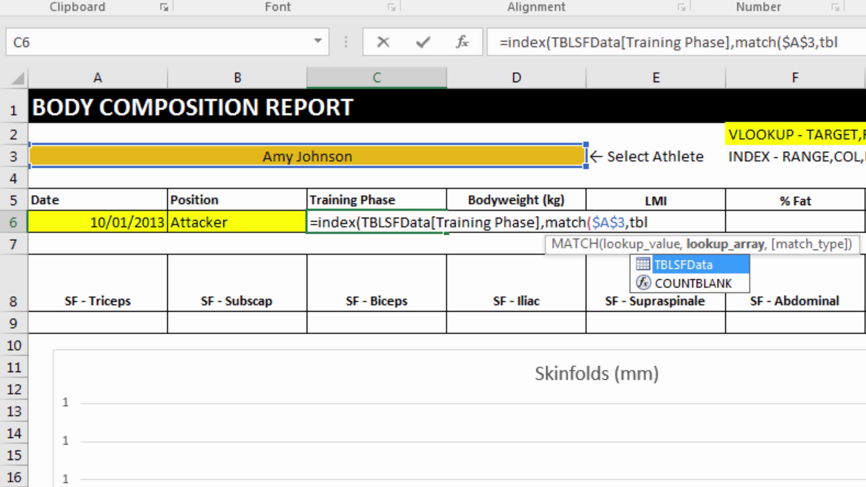
key(Tab)
text([)
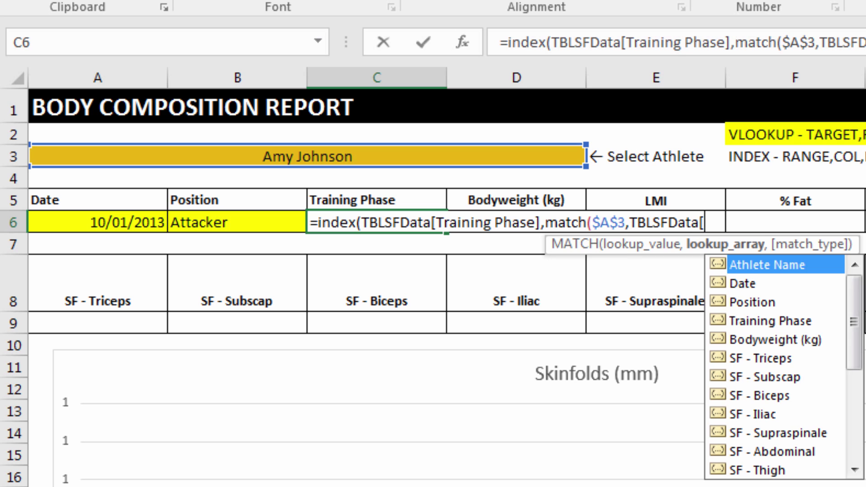
key(Tab)
text(])
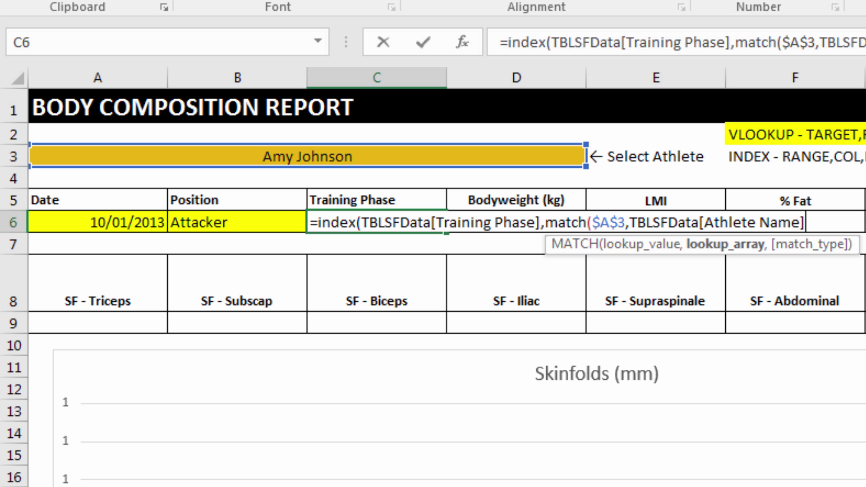
text(,0)))
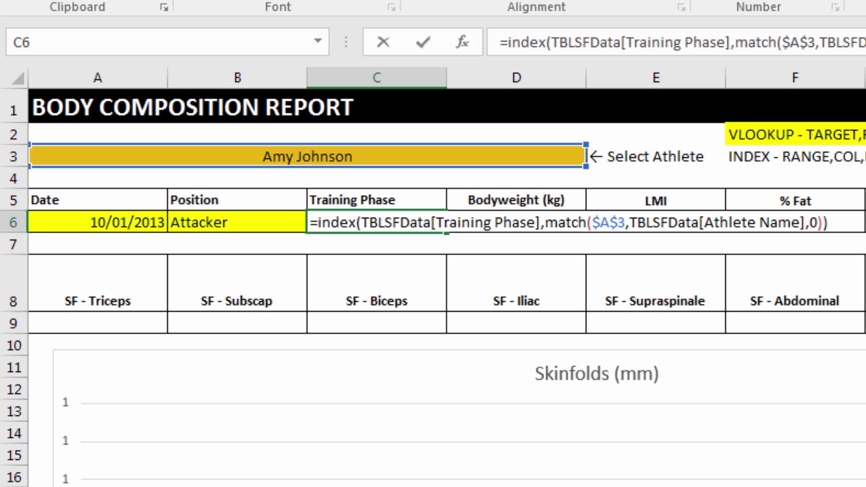
Step: Confirm the C6 lookup and paste it into D6:G6
key(Return)
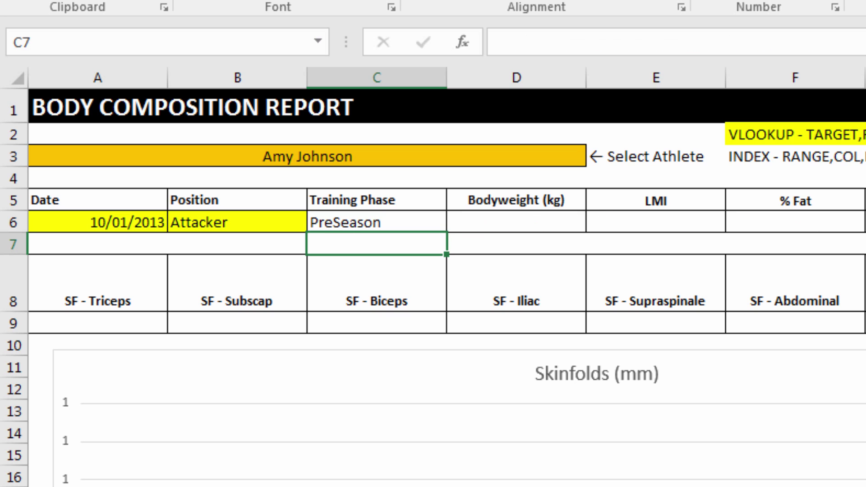
key(Up)
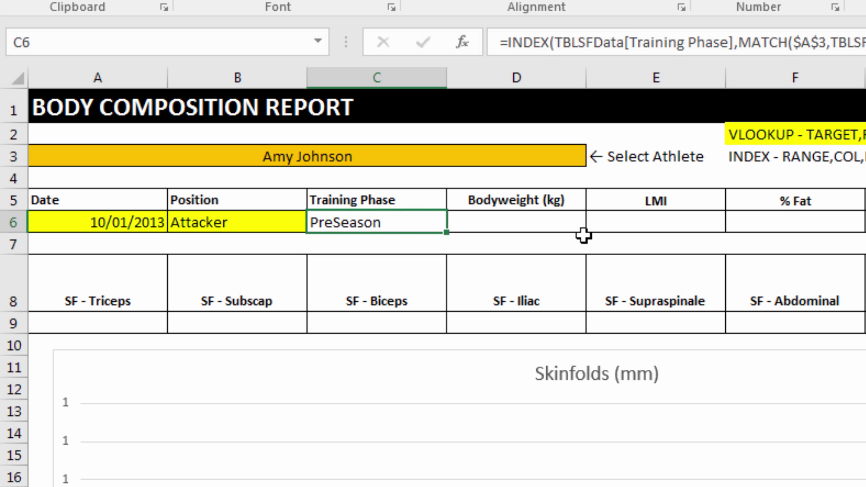
key(ctrl+c)
click(553, 222)
drag(553, 222, 863, 223)
key(ctrl+v)
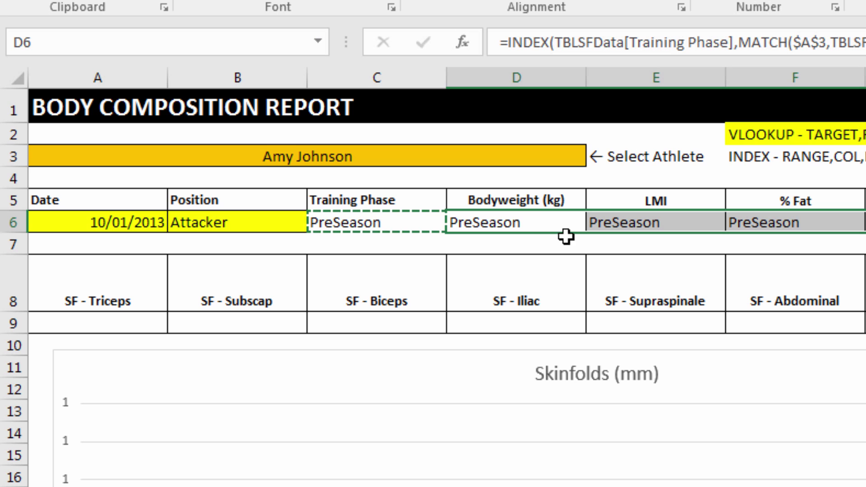
Step: Point the D6 and E6 lookups at the Bodyweight (kg) and LMI columns
click(549, 226)
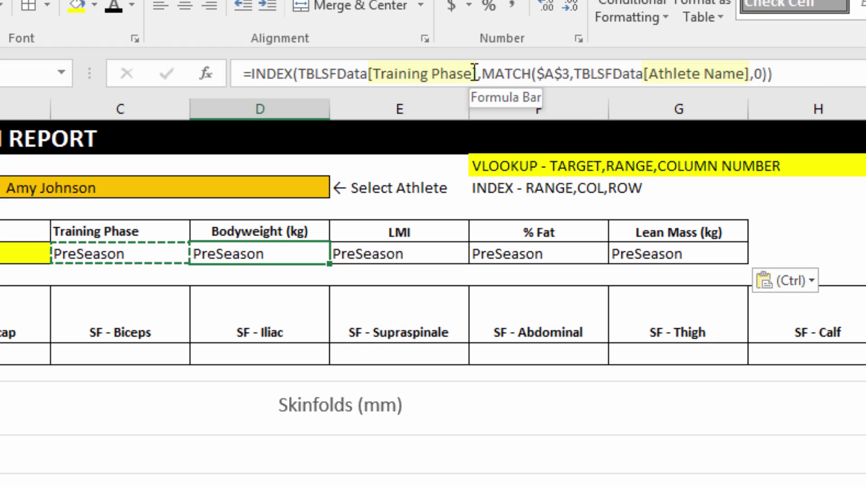
drag(472, 73, 374, 73)
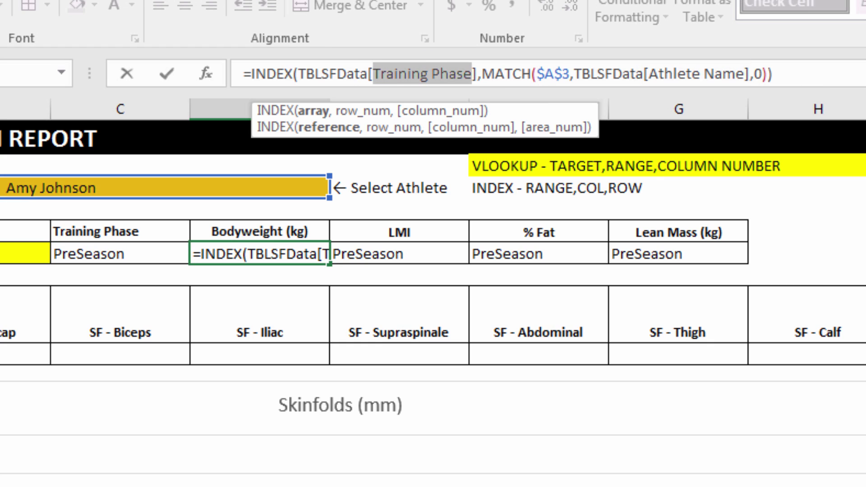
text(bo)
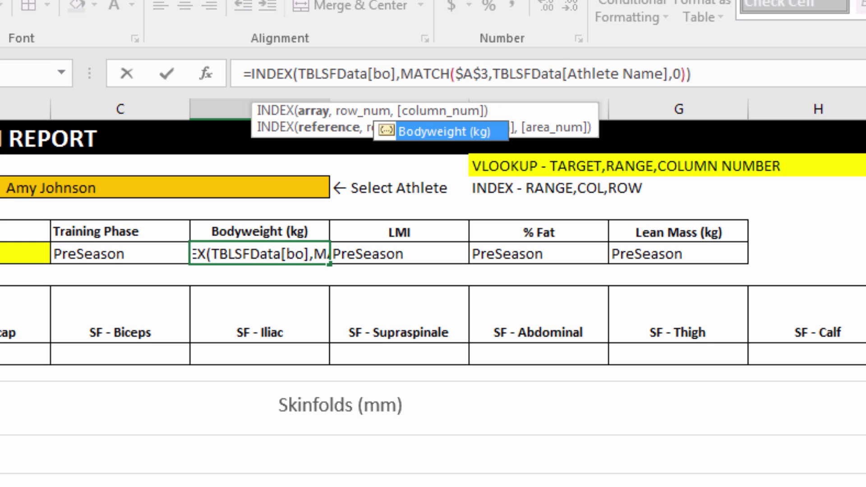
key(Tab)
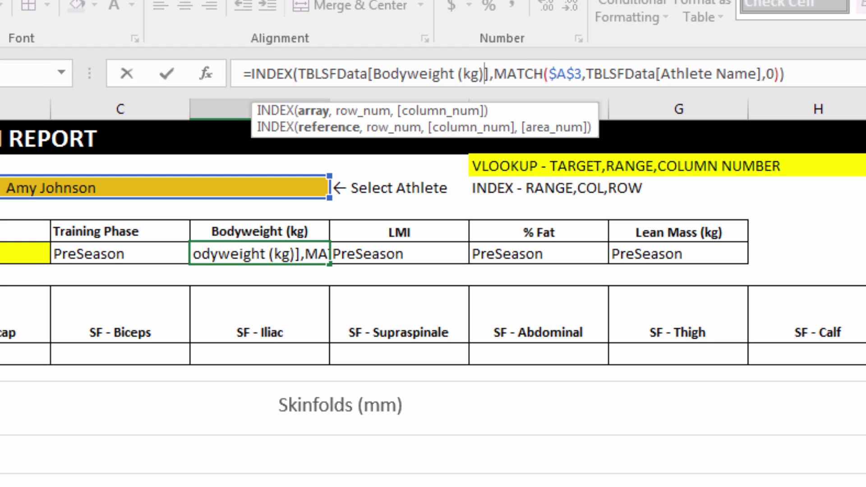
key(Return)
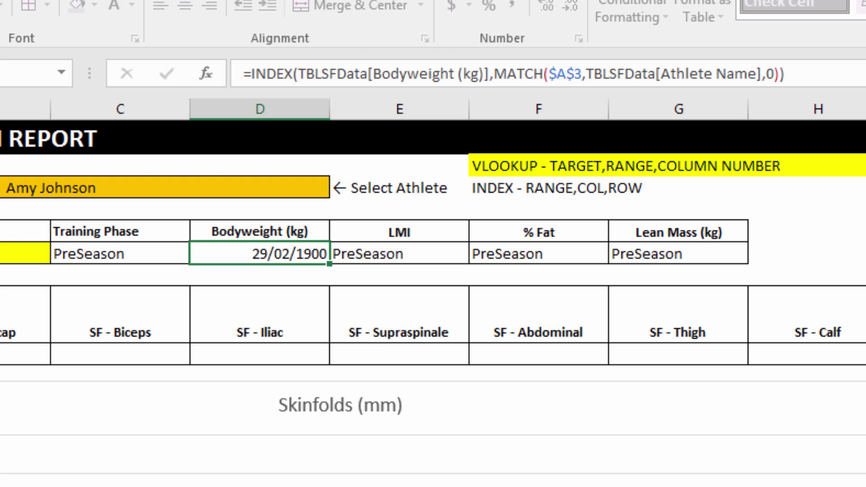
double_click(420, 258)
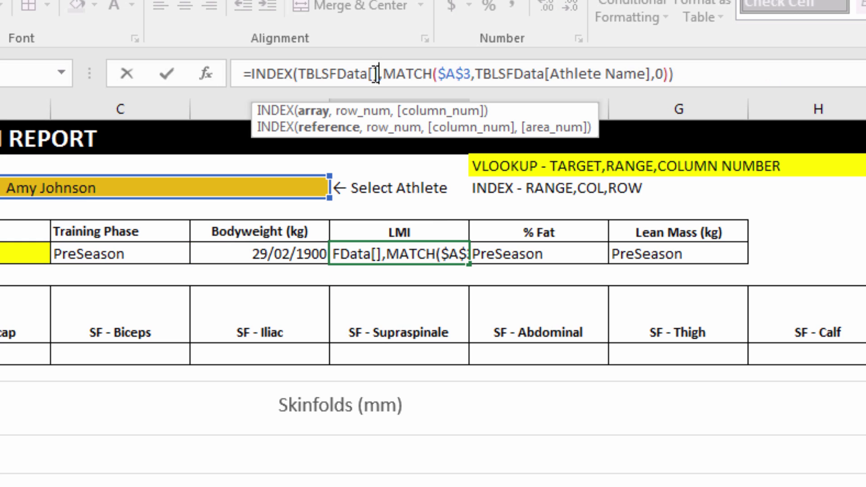
text(lmi)
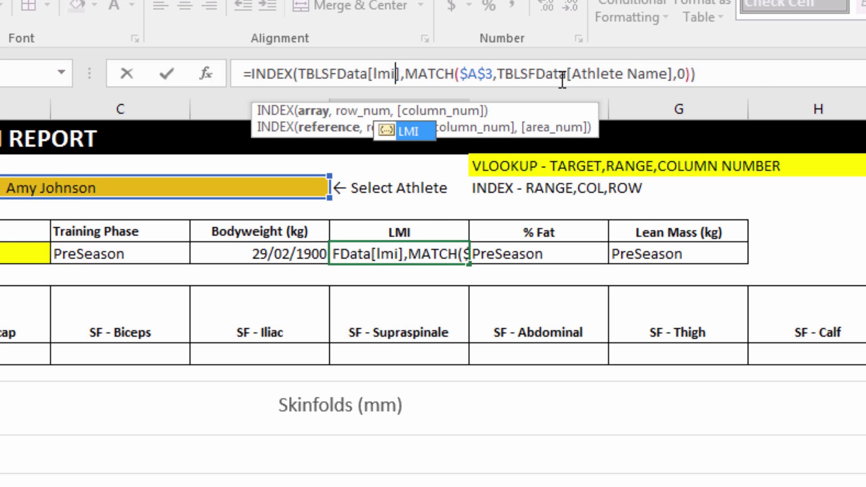
key(Tab)
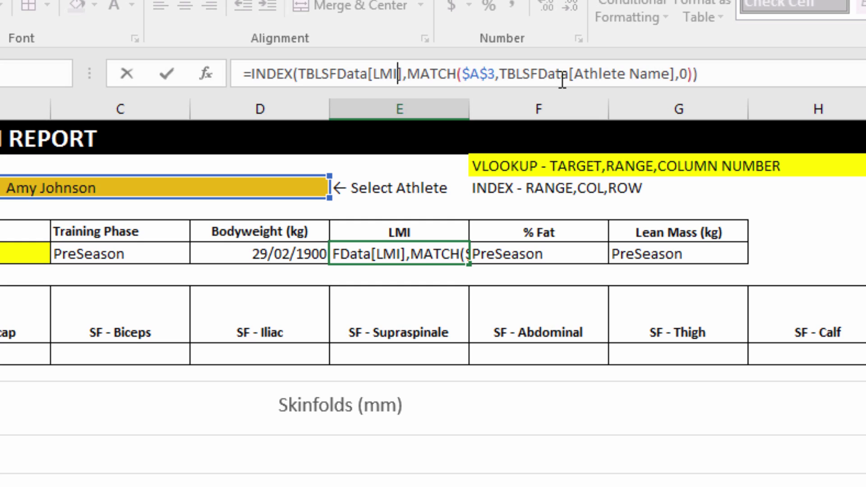
key(Return)
Step: Point the F6 and G6 lookups at the % Fat and Lean Mass (kg) columns
click(539, 254)
drag(375, 74, 460, 74)
text(% Fat)
key(Return)
click(679, 254)
drag(375, 73, 460, 74)
text(lea)
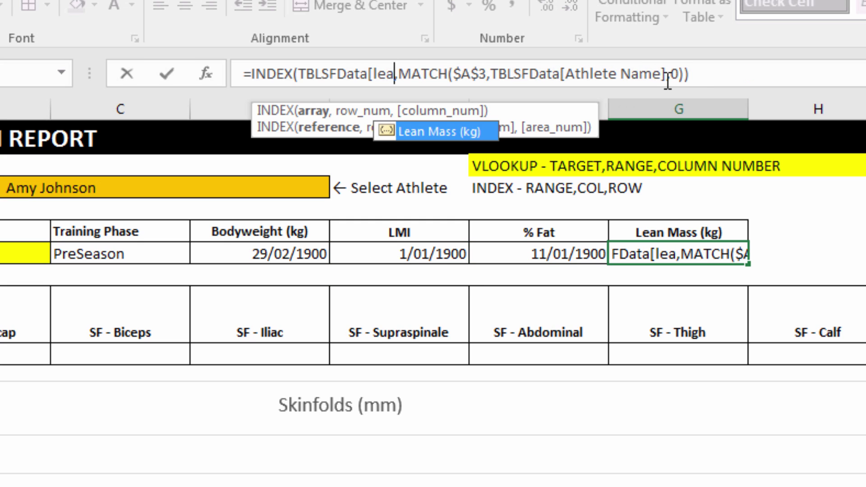
key(Tab)
key(Return)
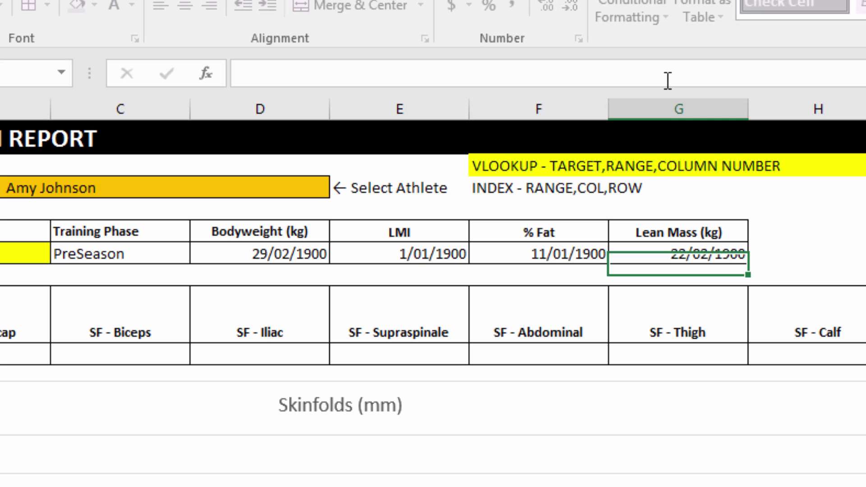
Step: Format D6:G6 as Number with one decimal, keeping two decimals for the LMI result in E6
drag(260, 253, 630, 254)
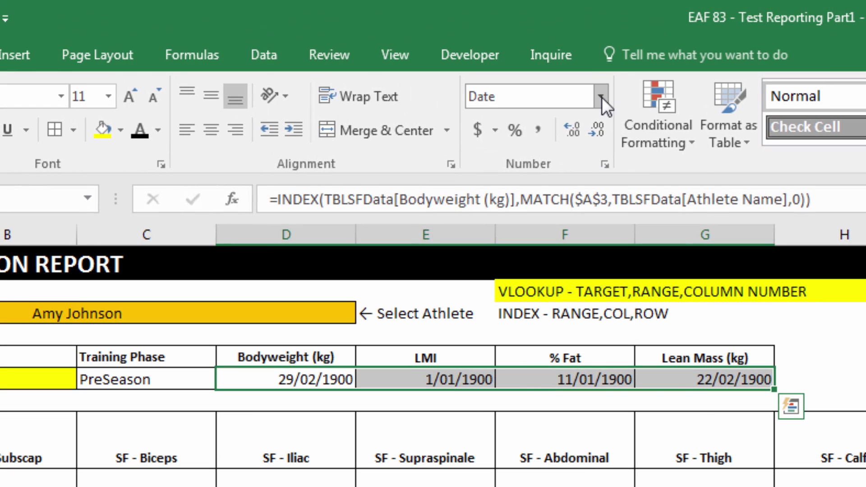
click(599, 90)
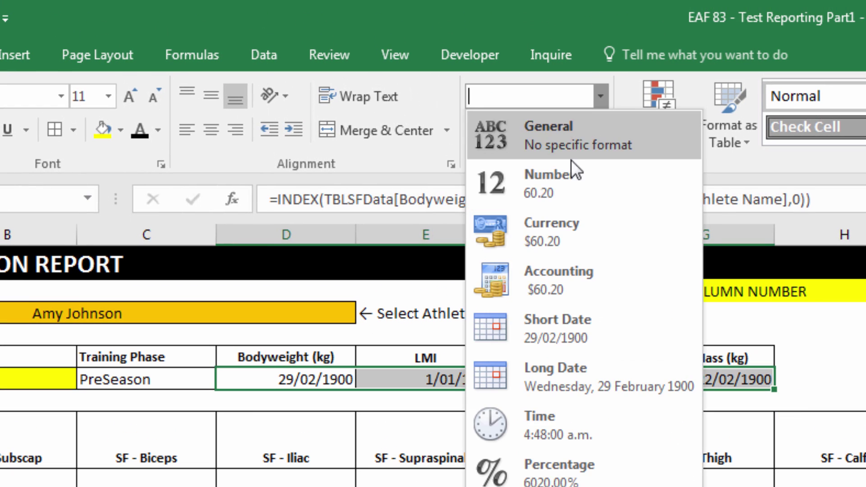
click(569, 166)
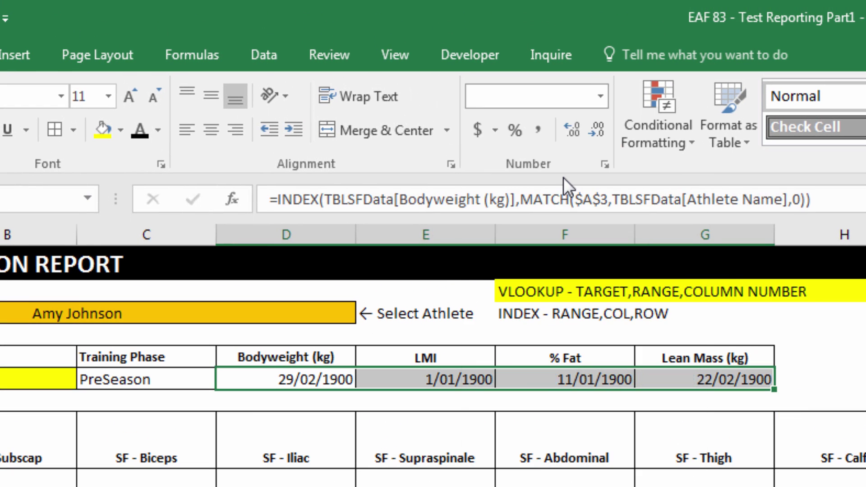
click(596, 130)
click(441, 377)
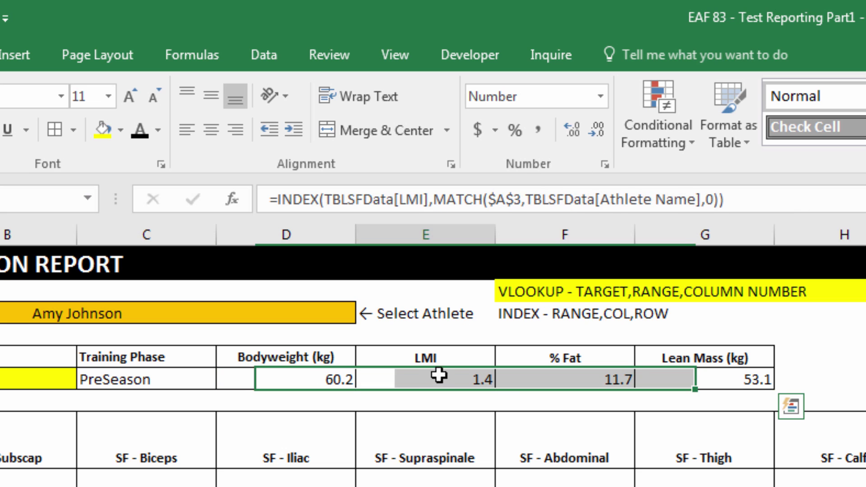
click(572, 131)
Step: Center the four summary results in D6:G6
click(316, 378)
drag(562, 387, 686, 378)
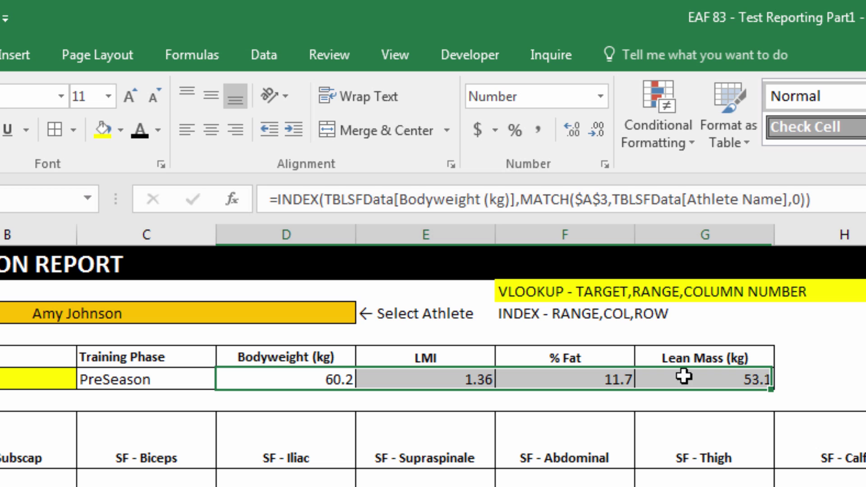
click(200, 130)
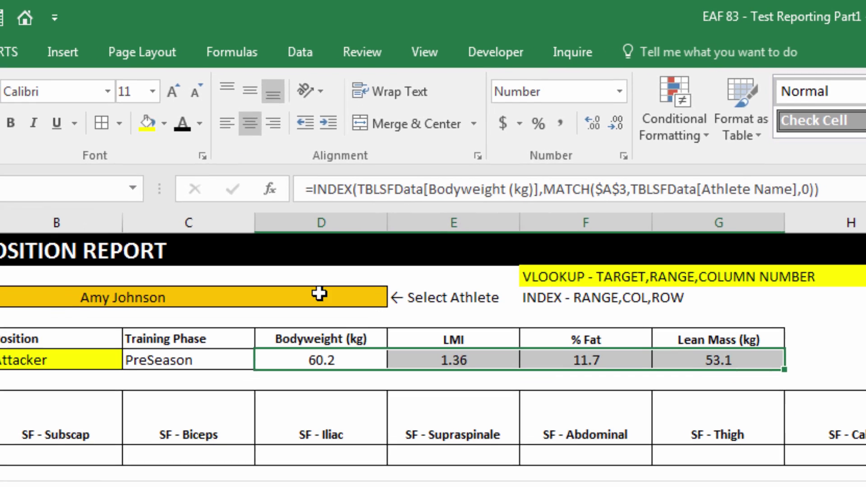
Step: Pick another athlete in A3's dropdown so row 6 returns 58.9, 1.48, 15.5 and 49.7
click(334, 313)
click(366, 313)
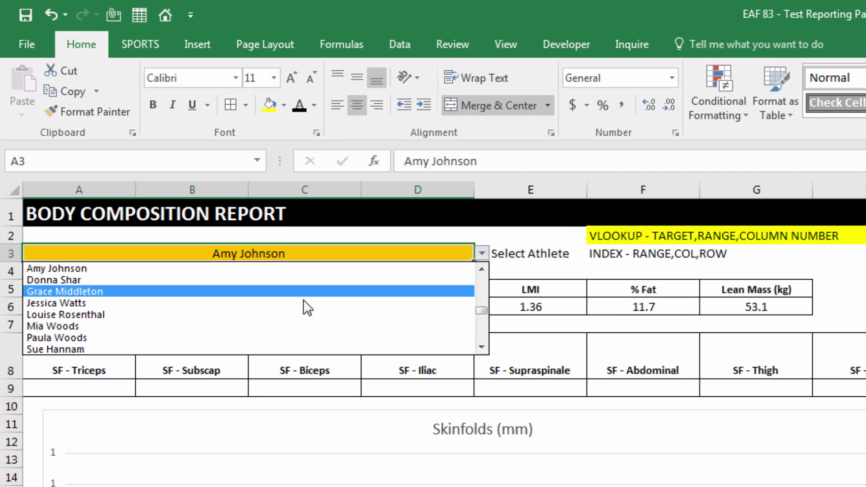
click(303, 305)
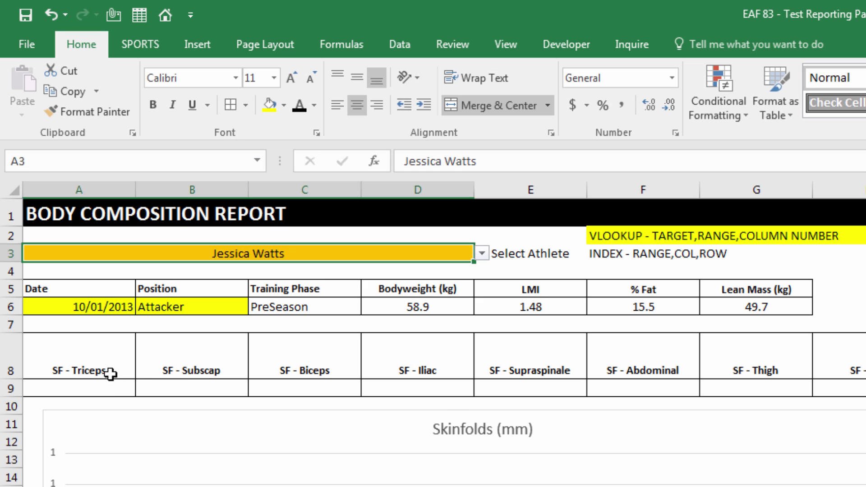
Step: Copy the D6 bodyweight lookup formula into A9, the SF - Triceps cell
click(416, 311)
key(ctrl+c)
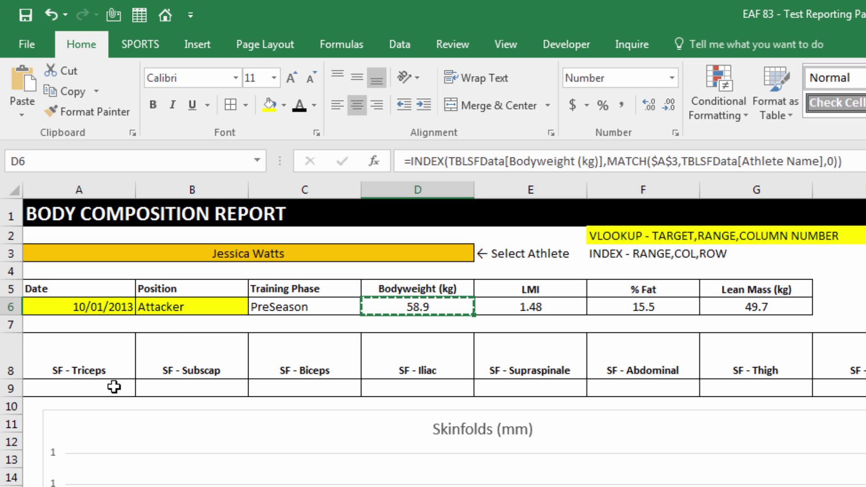
click(116, 387)
key(ctrl+v)
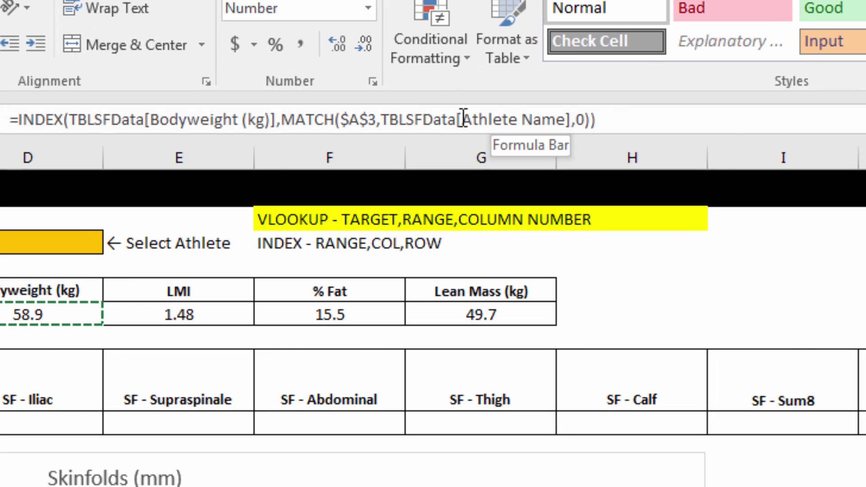
Step: Rewrite the formula's MATCH range as TBLSFData[[Athlete Name]:[Athlete Name]]
click(496, 125)
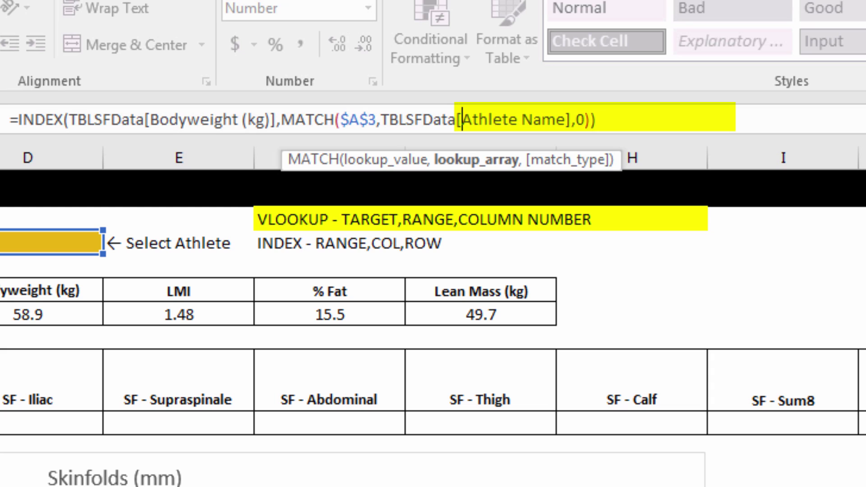
text([)
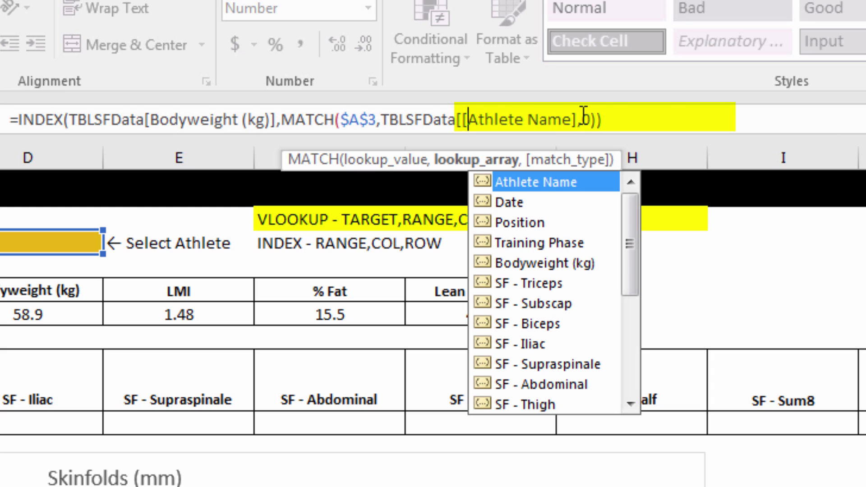
click(581, 120)
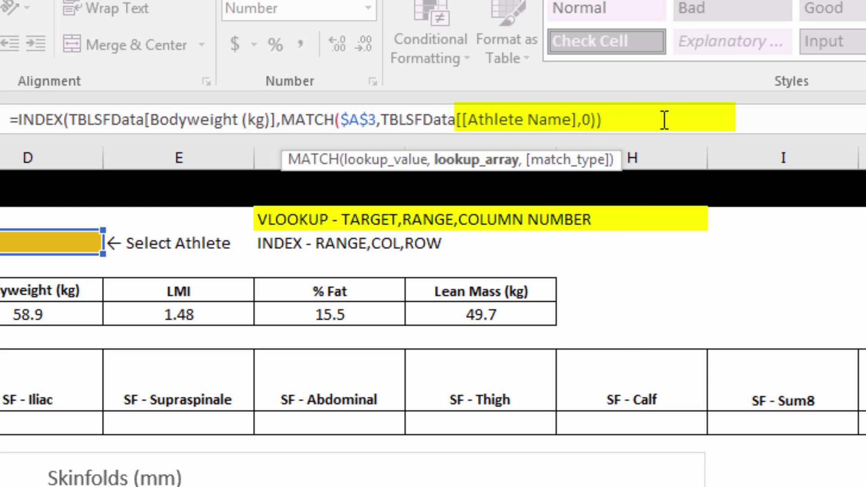
text(:[)
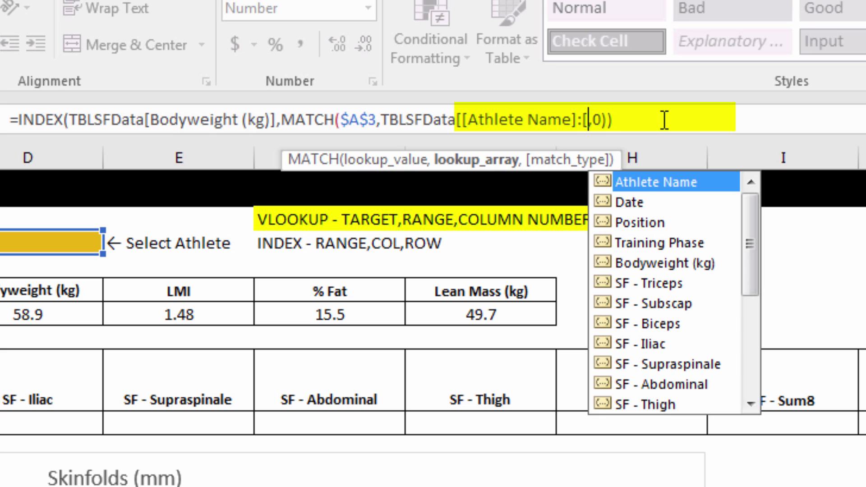
key(Tab)
text(])
click(769, 121)
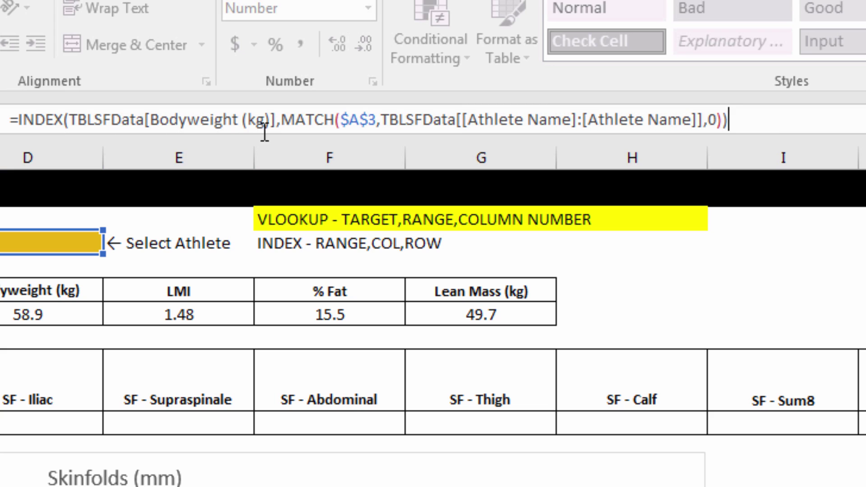
Step: Change A9's INDEX column from Bodyweight (kg) to SF - Triceps and confirm it
drag(273, 123, 151, 120)
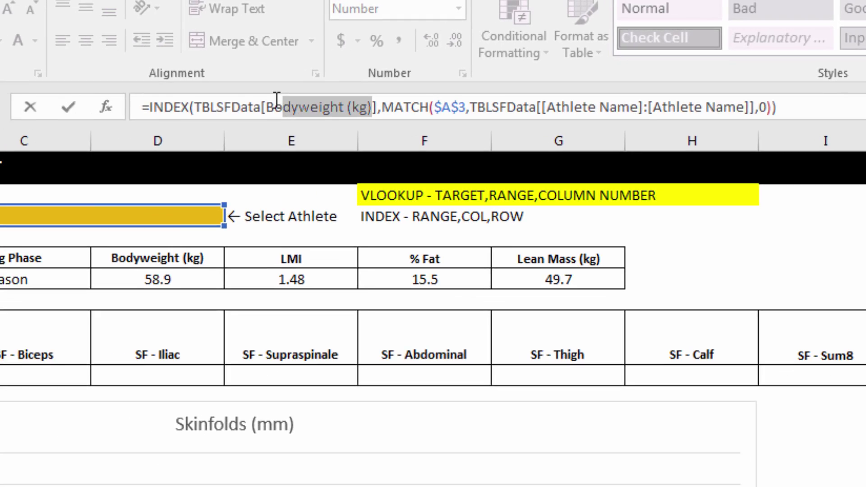
key(BackSpace)
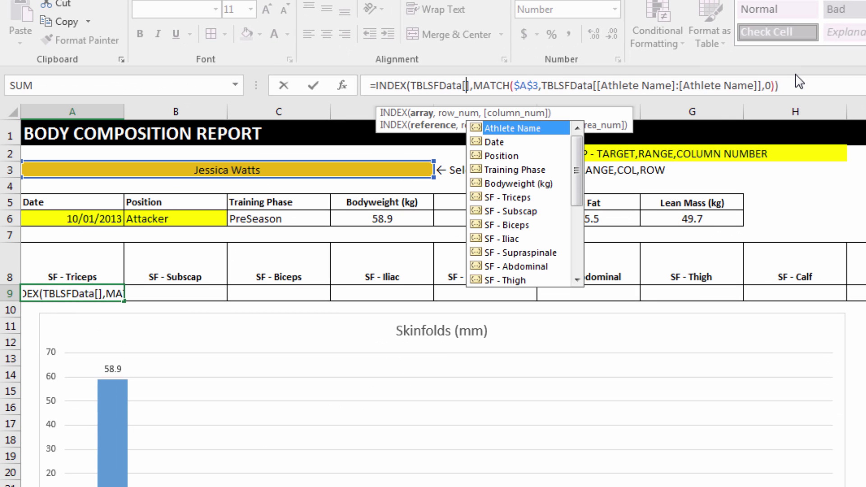
double_click(496, 198)
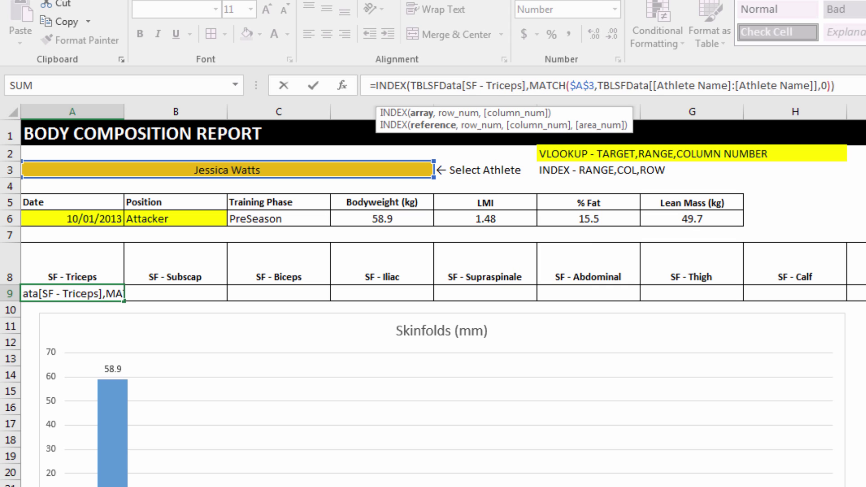
key(Return)
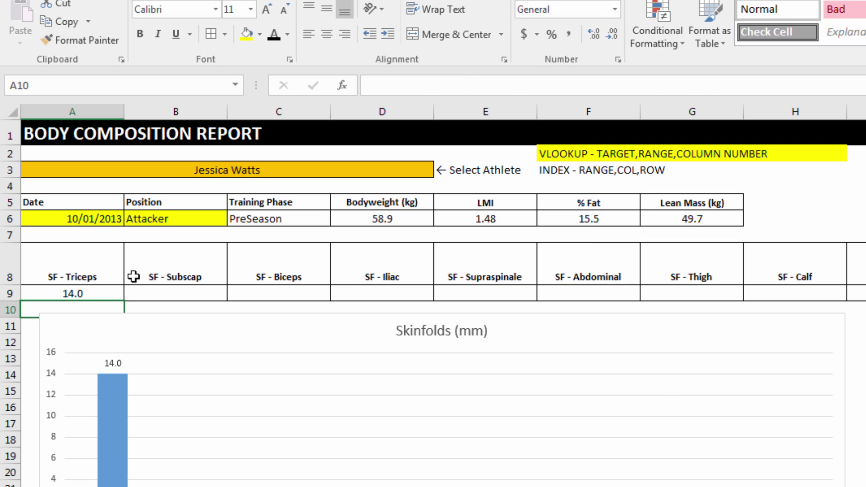
Step: Fill the triceps lookup across to J9 and check the Iliac and Calf formulas
click(103, 293)
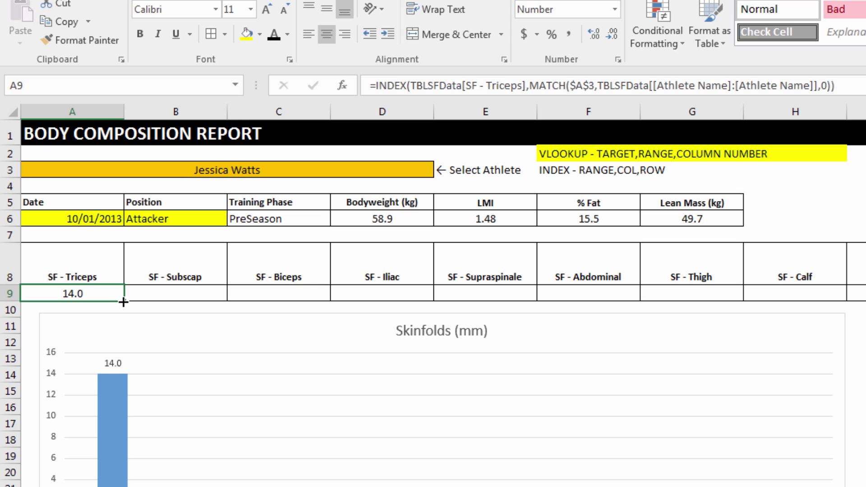
drag(123, 301, 863, 311)
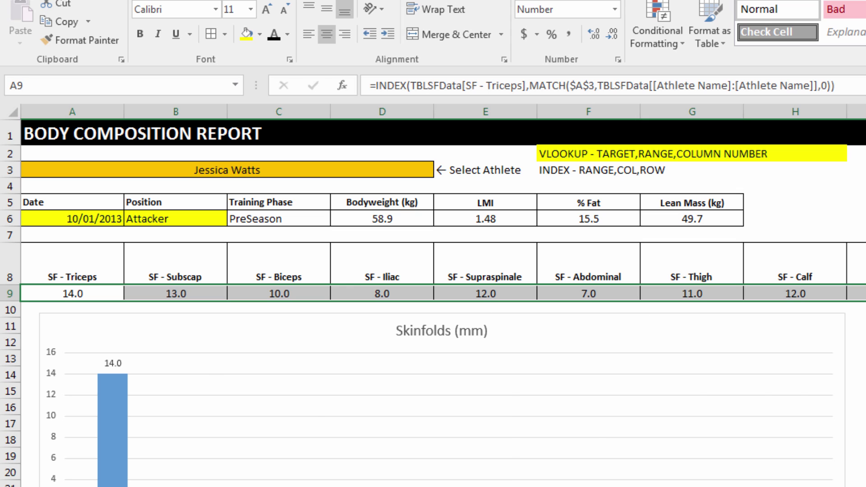
click(409, 294)
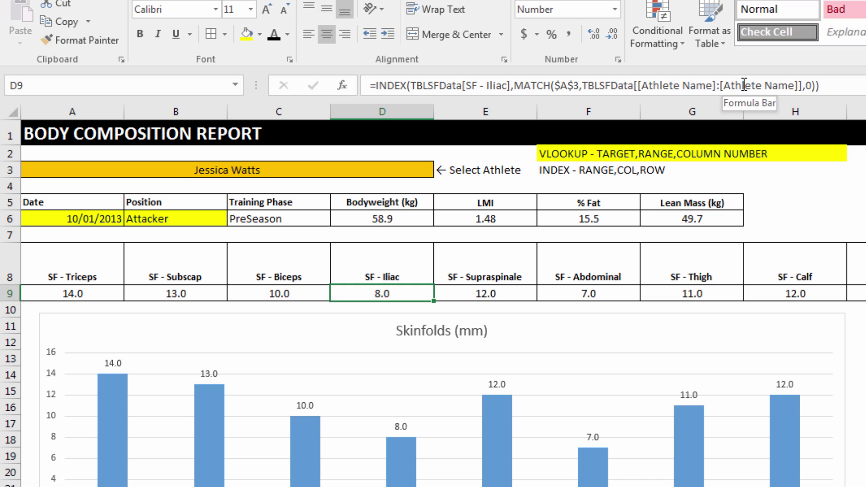
key(Right)
key(Right)
key(Right)
key(Right)
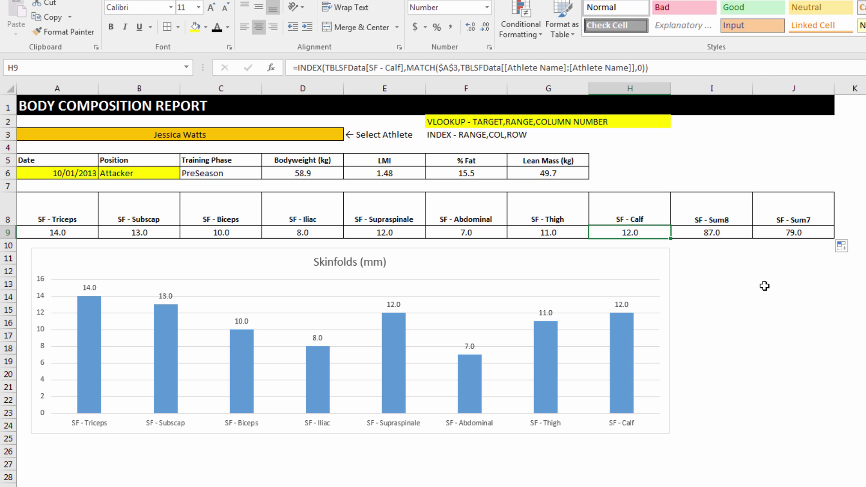
Step: Shade the INDEX note, the row 6 summary lookups and the skinfold row green
click(446, 139)
drag(241, 172, 580, 172)
click(195, 27)
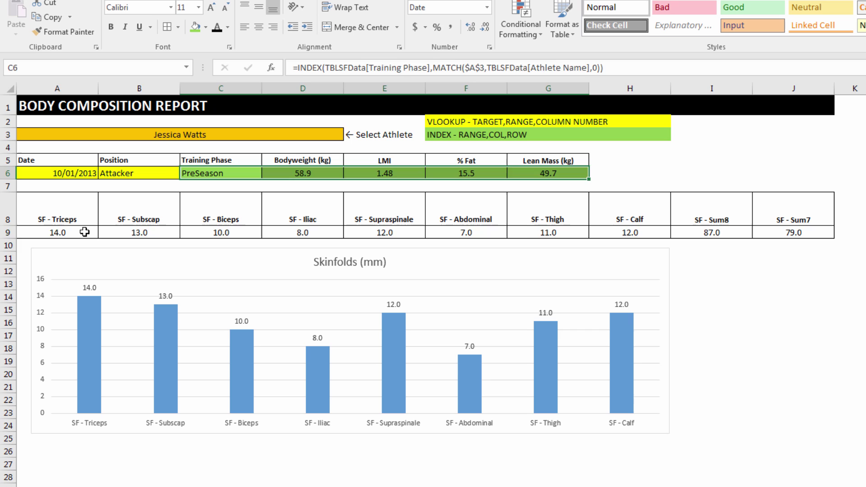
drag(83, 230, 825, 235)
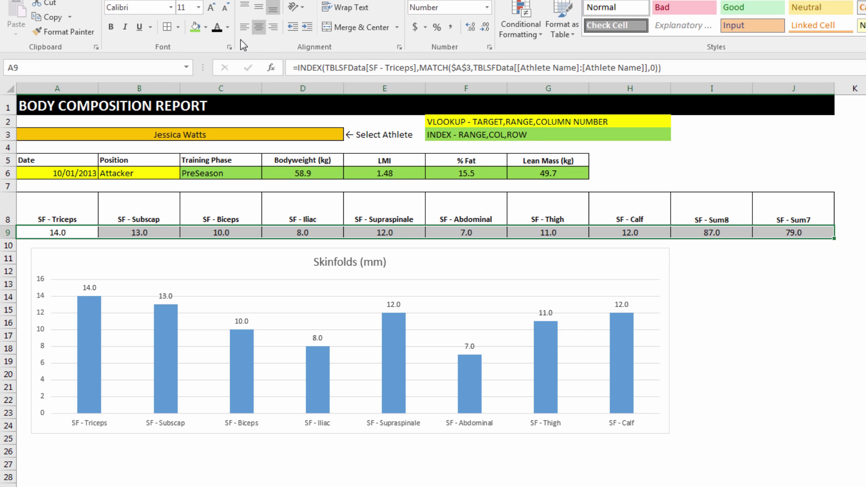
click(195, 26)
click(751, 344)
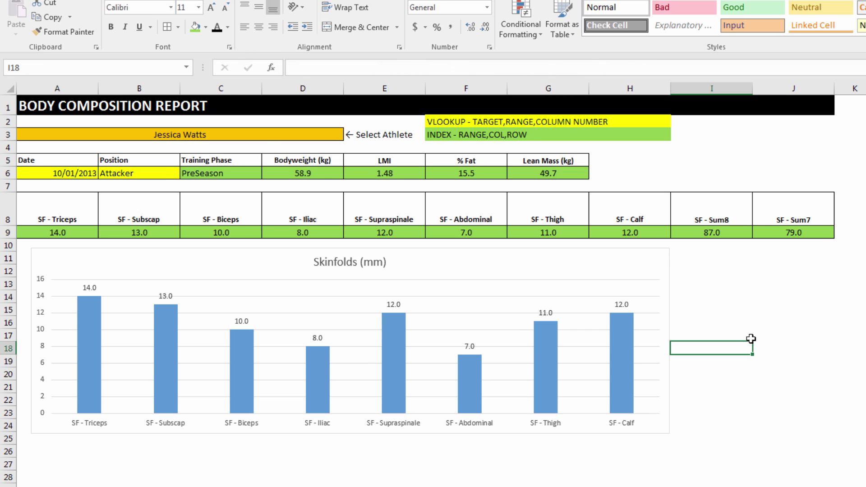
Step: Choose another athlete in A3 to confirm the values and chart update, e.g. Sum8 90.0
click(275, 136)
click(350, 135)
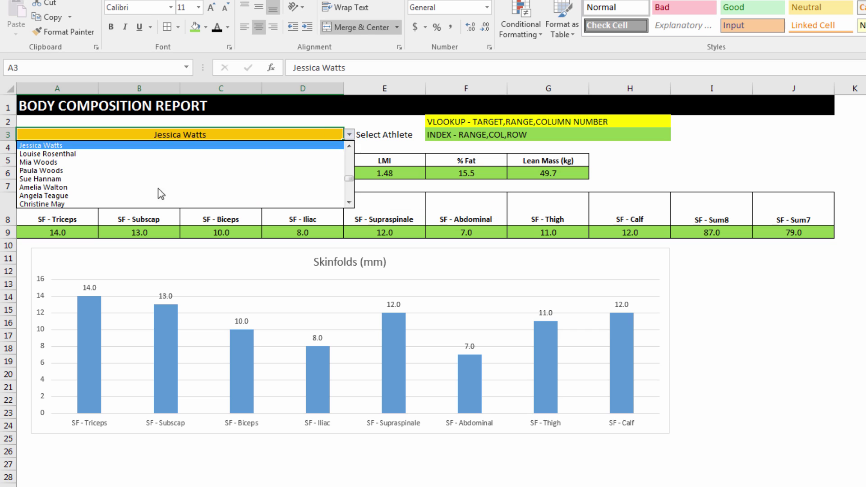
click(122, 184)
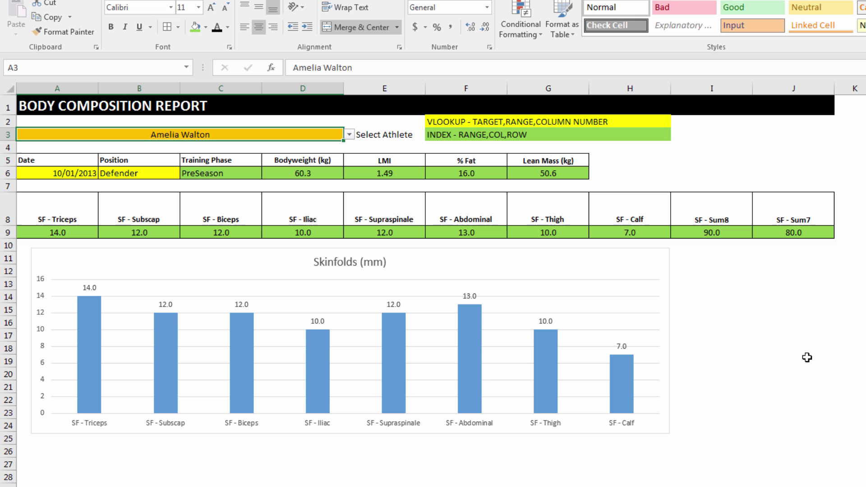
click(796, 325)
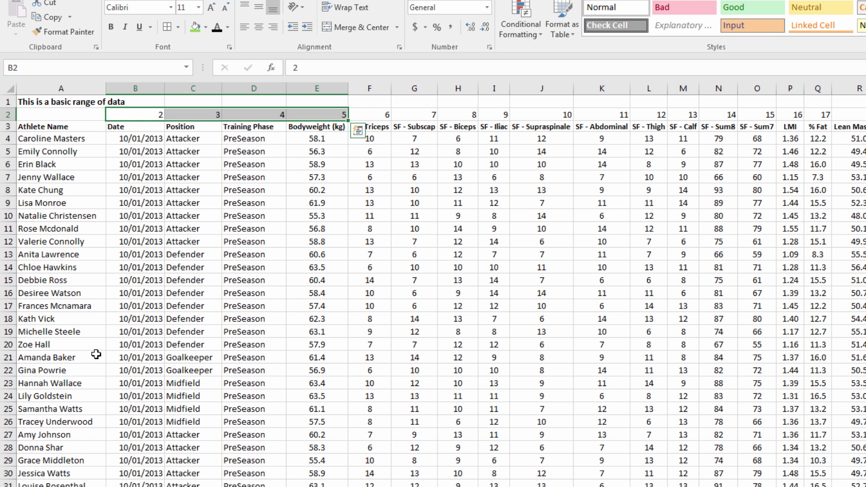
Step: Switch to the Range sheet and scroll through the basic athlete data
click(91, 351)
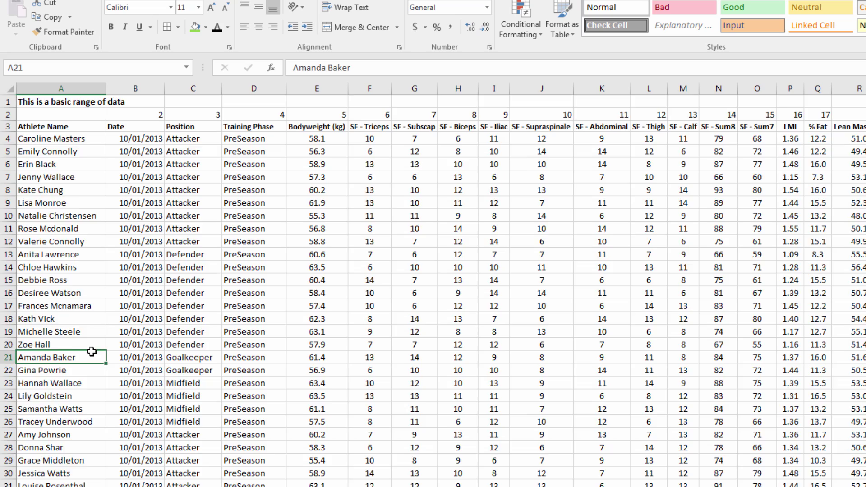
scroll(92, 352, down, 9)
scroll(93, 351, up, 6)
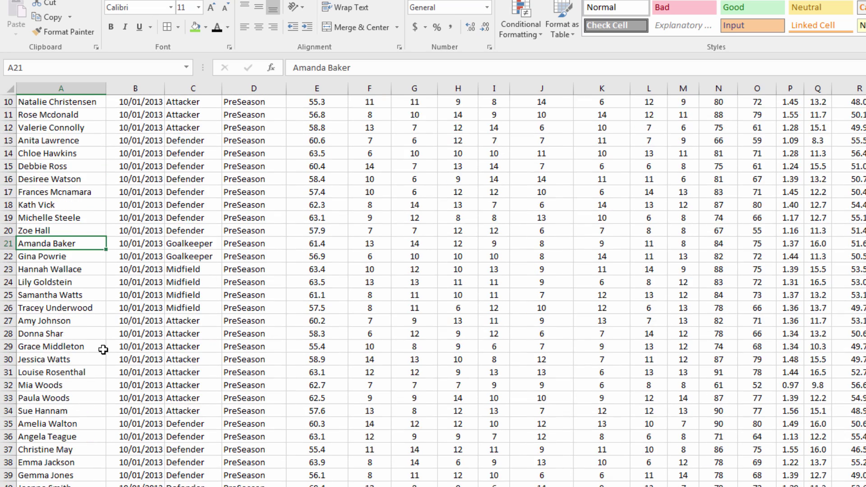
scroll(104, 349, up, 3)
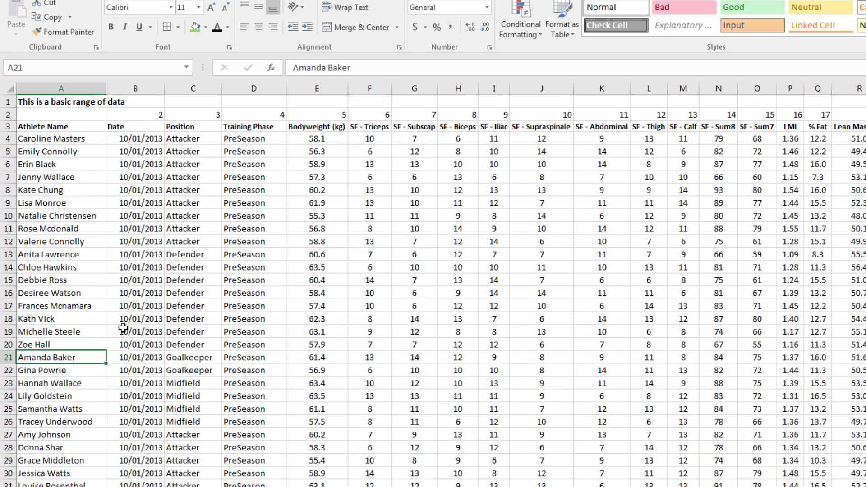